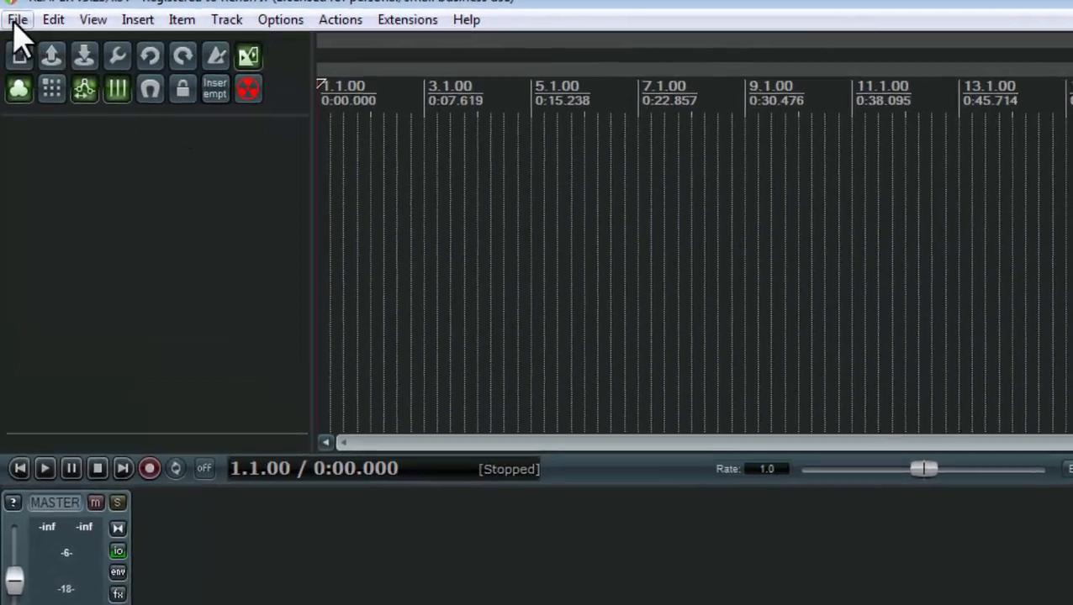
Save the project as teste on drive D: with a subdirectory created for the project
left_click(16, 20)
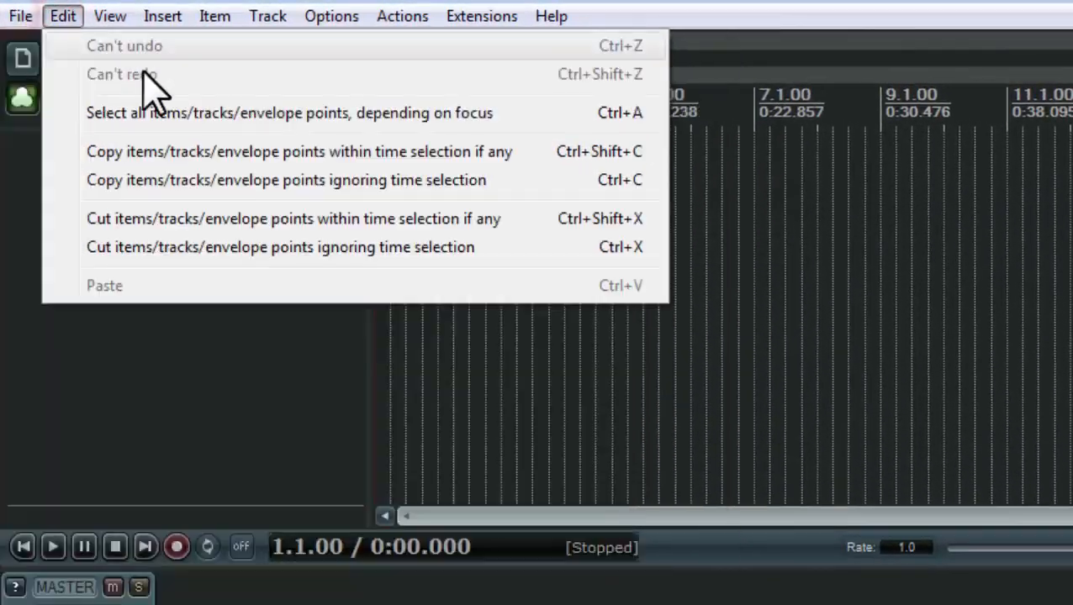
mouse_move(18, 20)
left_click(25, 131)
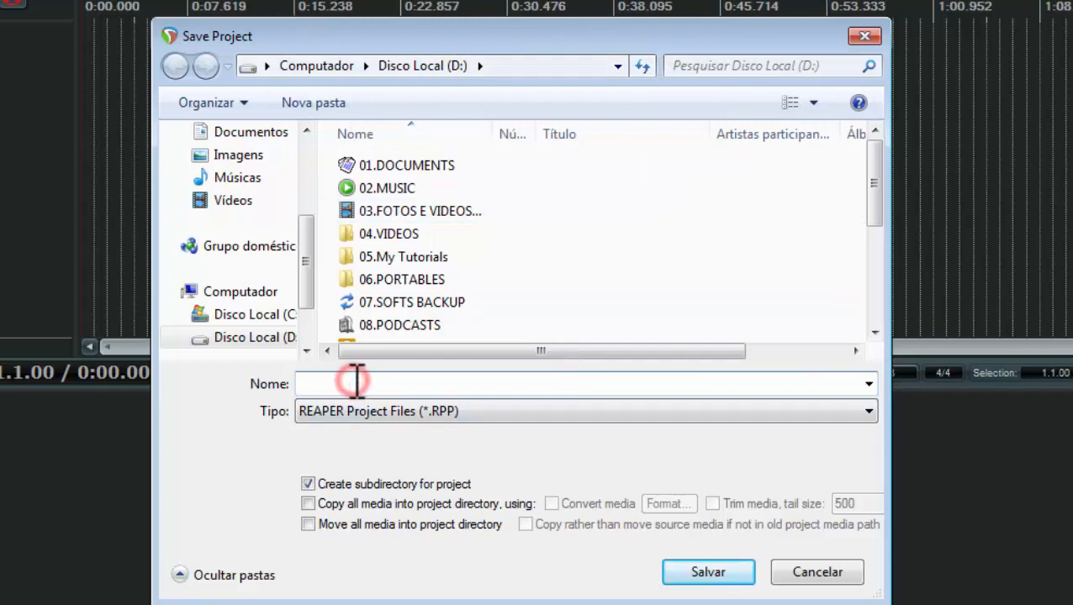
type("teste")
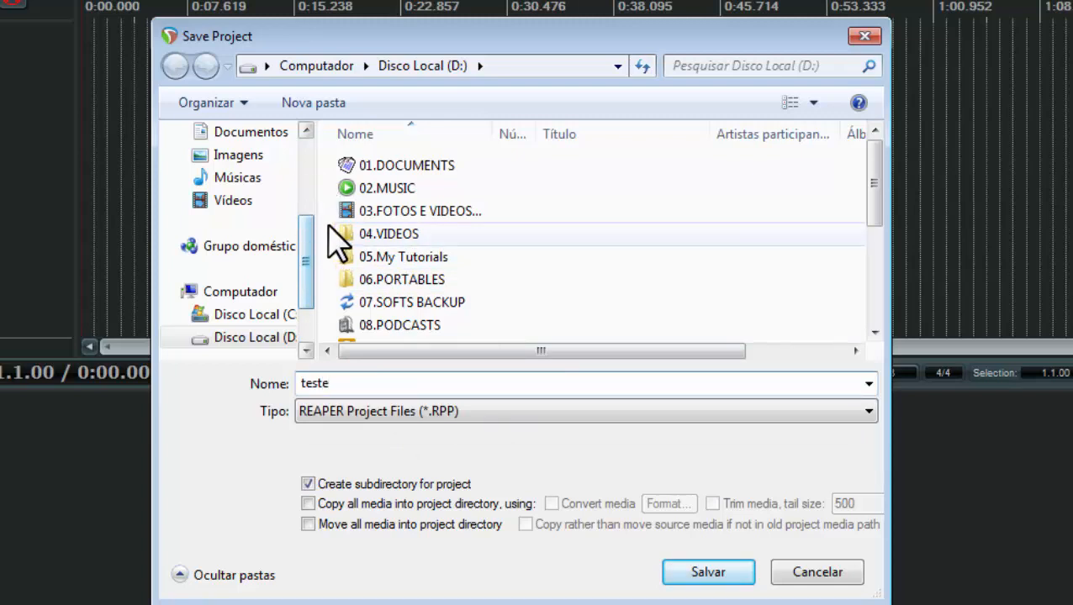
left_click_drag(458, 36, 460, 0)
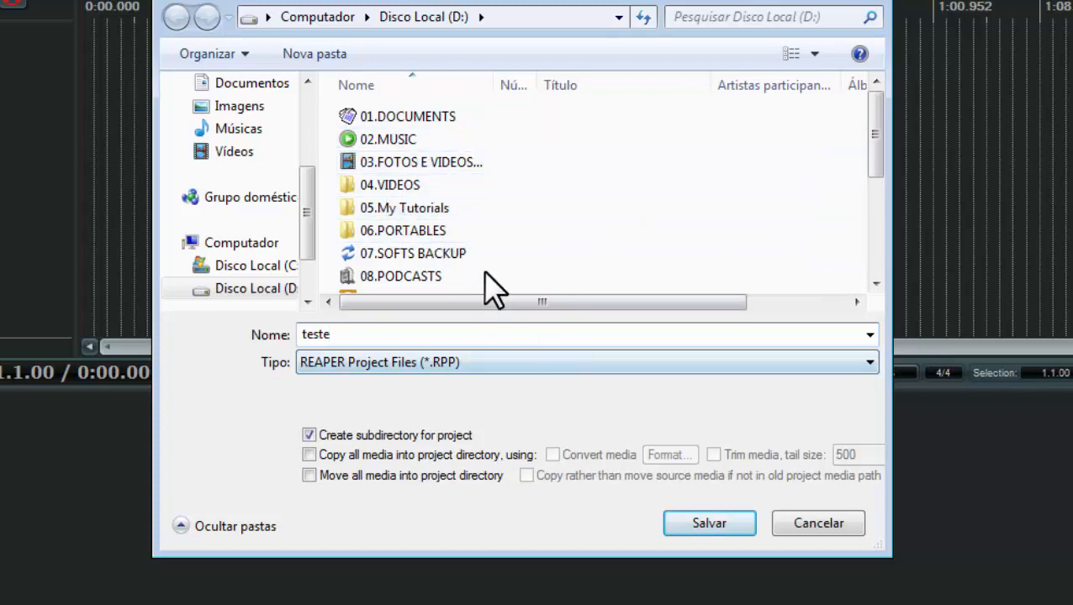
left_click(725, 528)
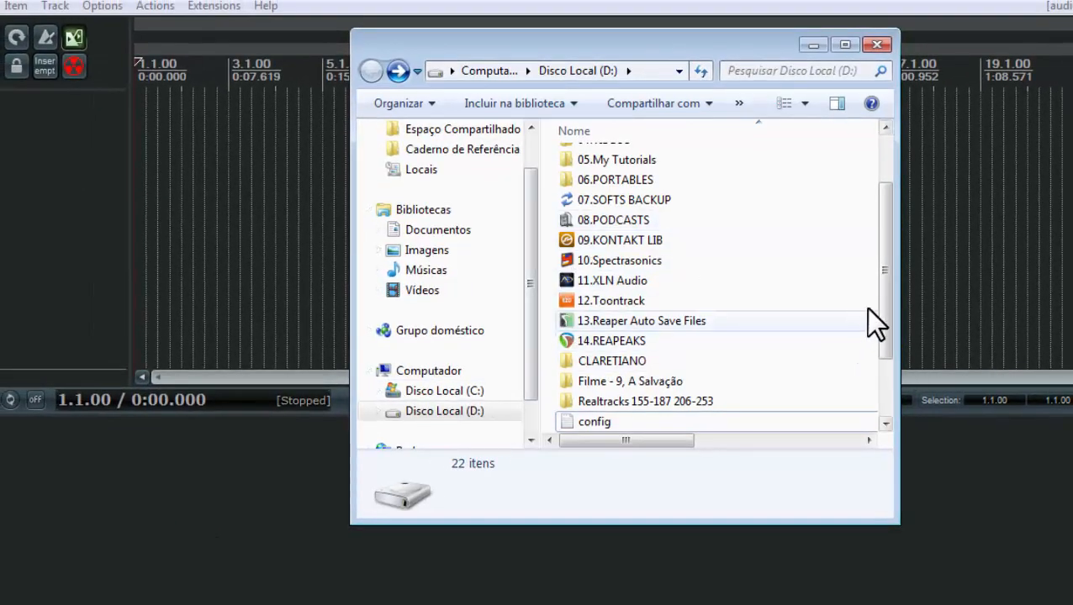
Open the teste folder on drive D: in the file explorer and check the saved project file
left_click_drag(889, 280, 907, 378)
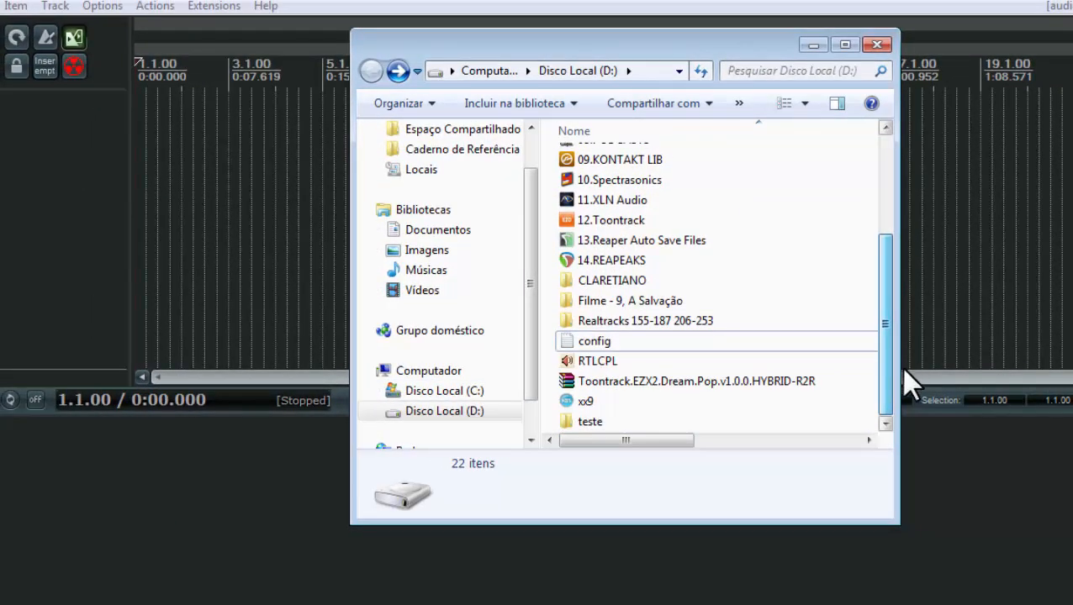
double_click(632, 424)
left_click(604, 210)
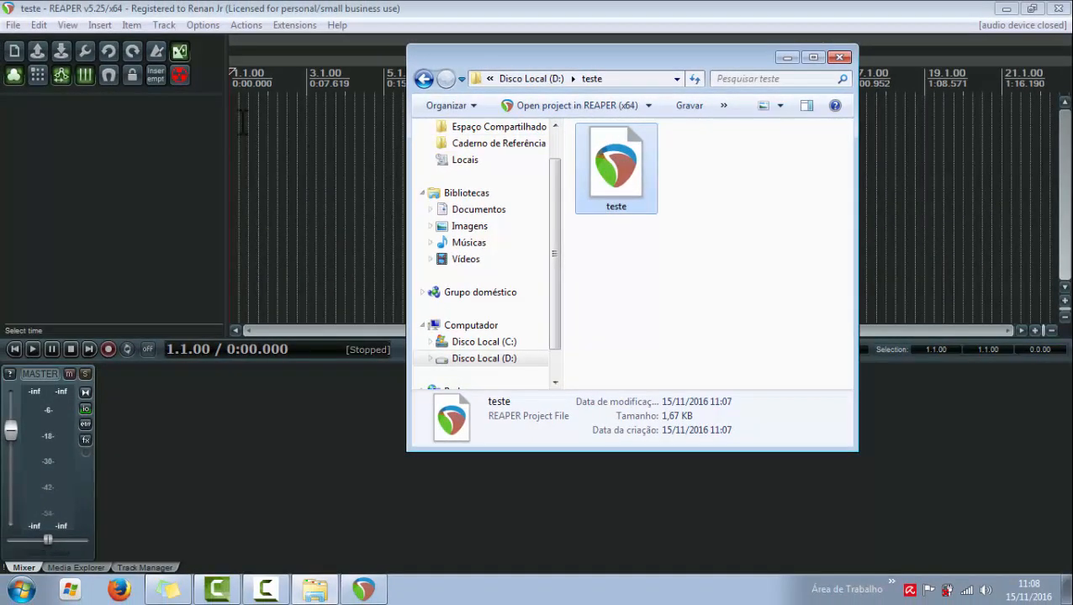
Add a new track in REAPER, arm it for recording, and record an audio take of about 12 seconds from the project start
left_click(150, 132)
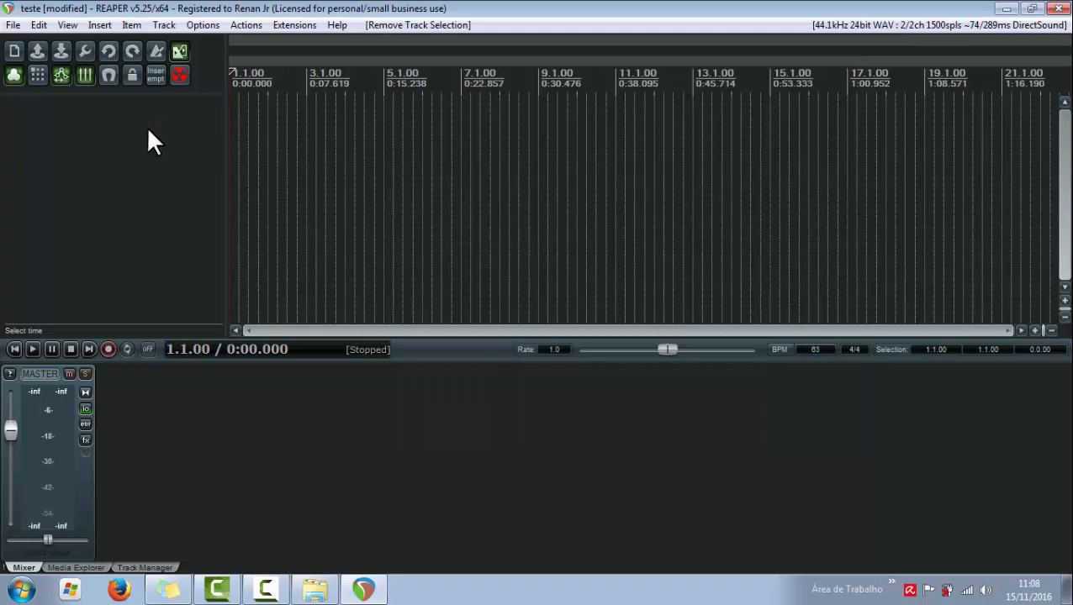
double_click(148, 131)
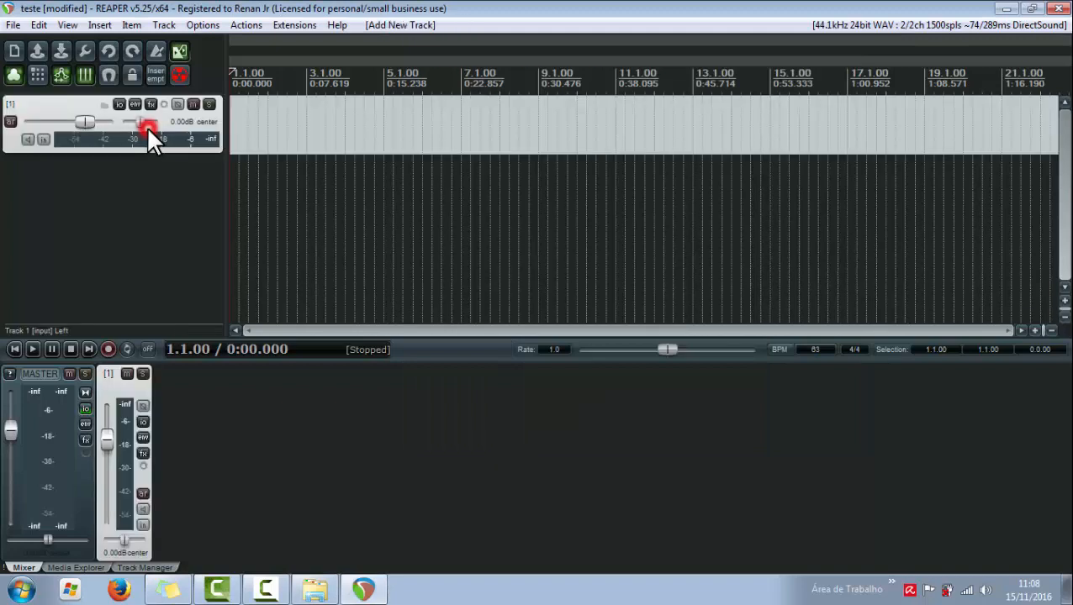
left_click(10, 122)
left_click(110, 346)
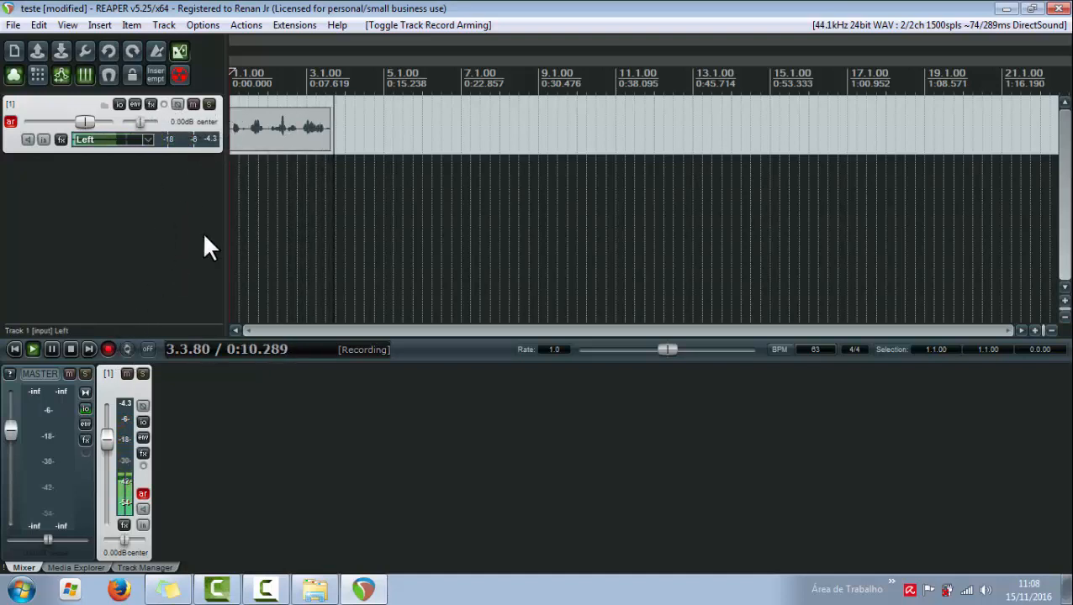
left_click(107, 347)
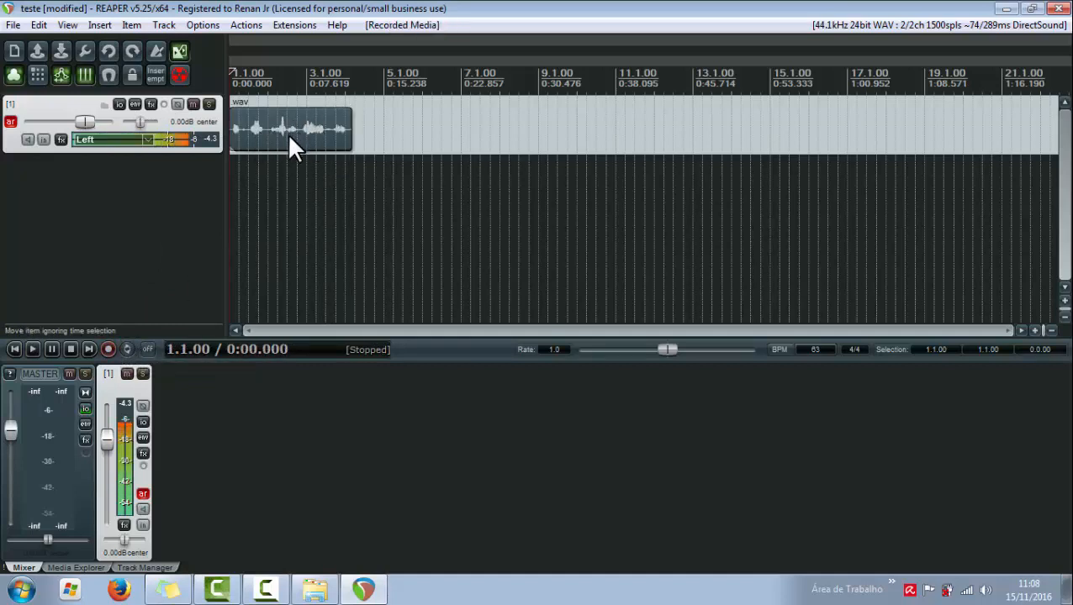
Inspect the recorded WAV file and the peaks file in the project folder, and compare them with the waveform in REAPER
left_click(315, 589)
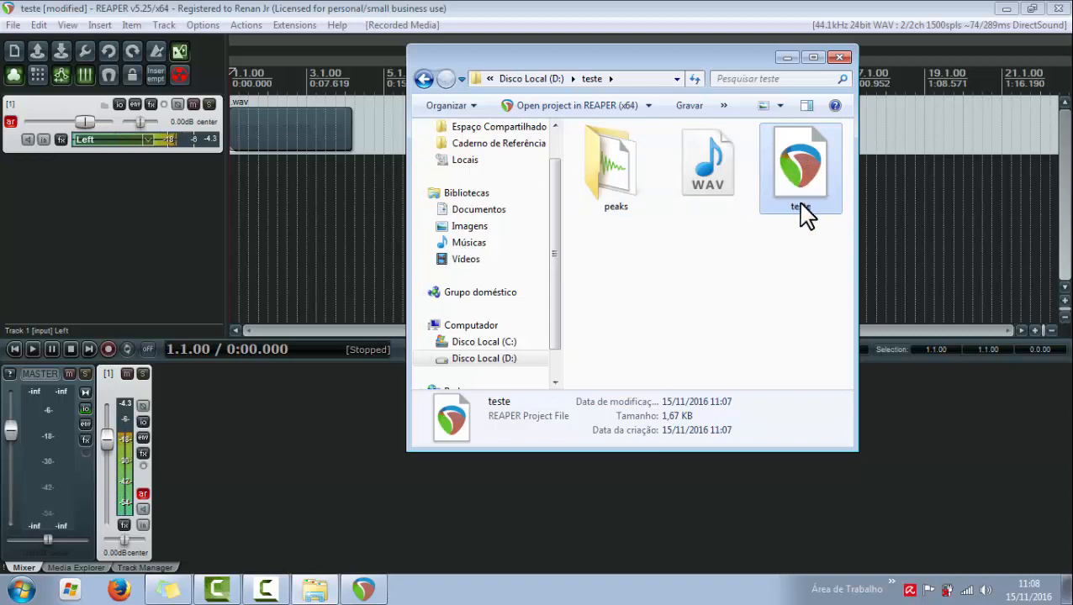
left_click(697, 172)
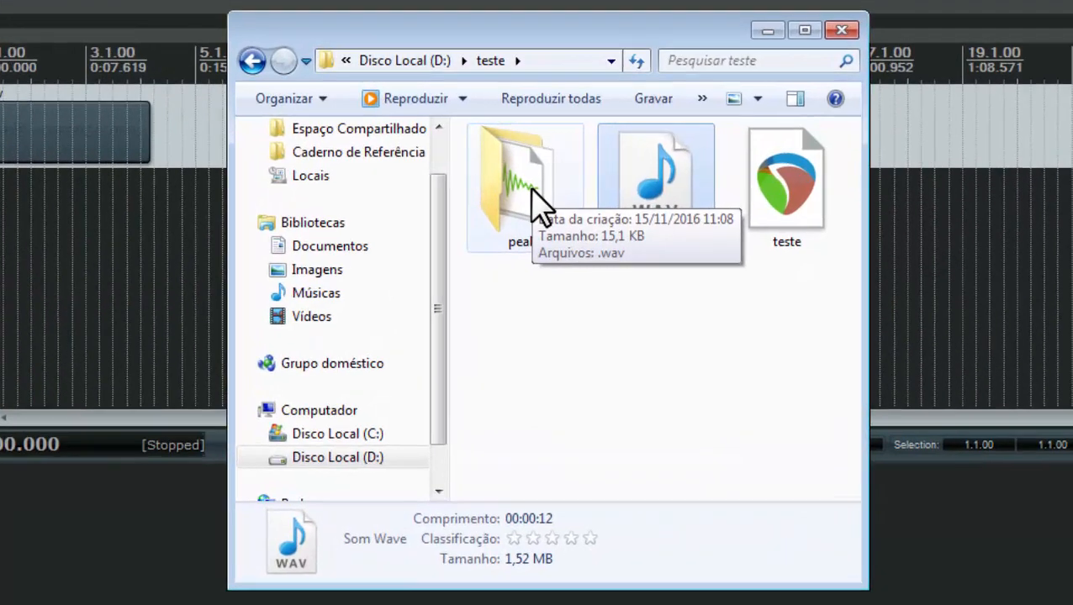
double_click(620, 169)
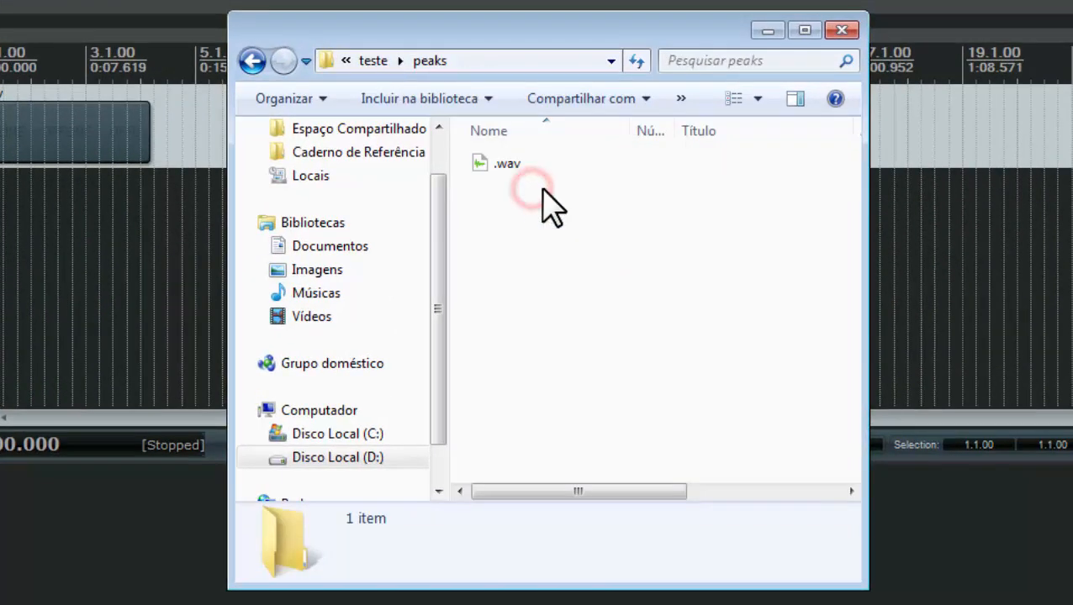
left_click(488, 166)
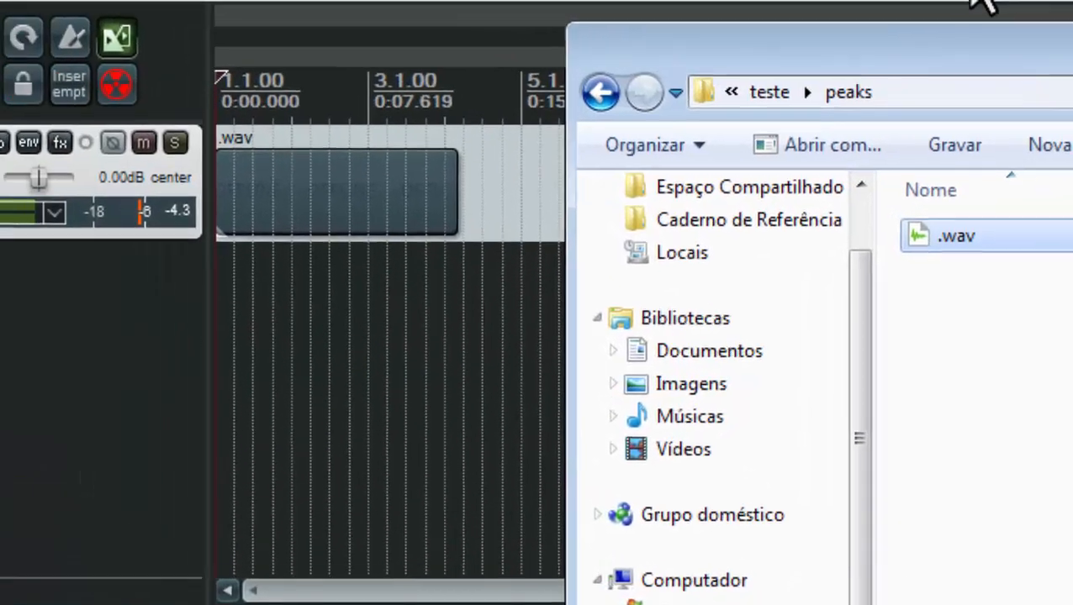
left_click(519, 3)
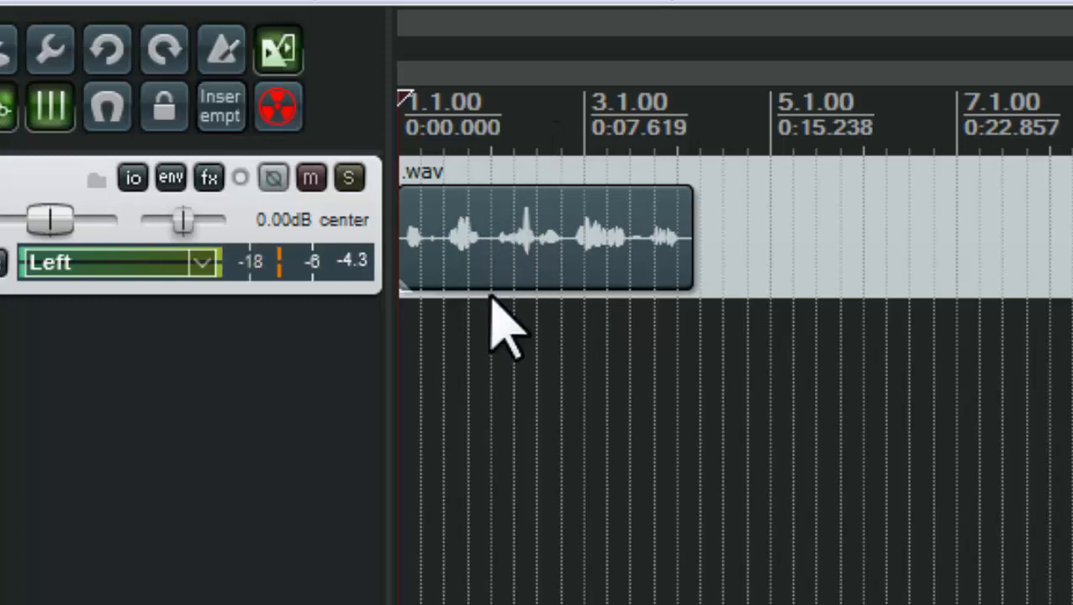
scroll(718, 288, "up", 3)
scroll(724, 287, "down", 3)
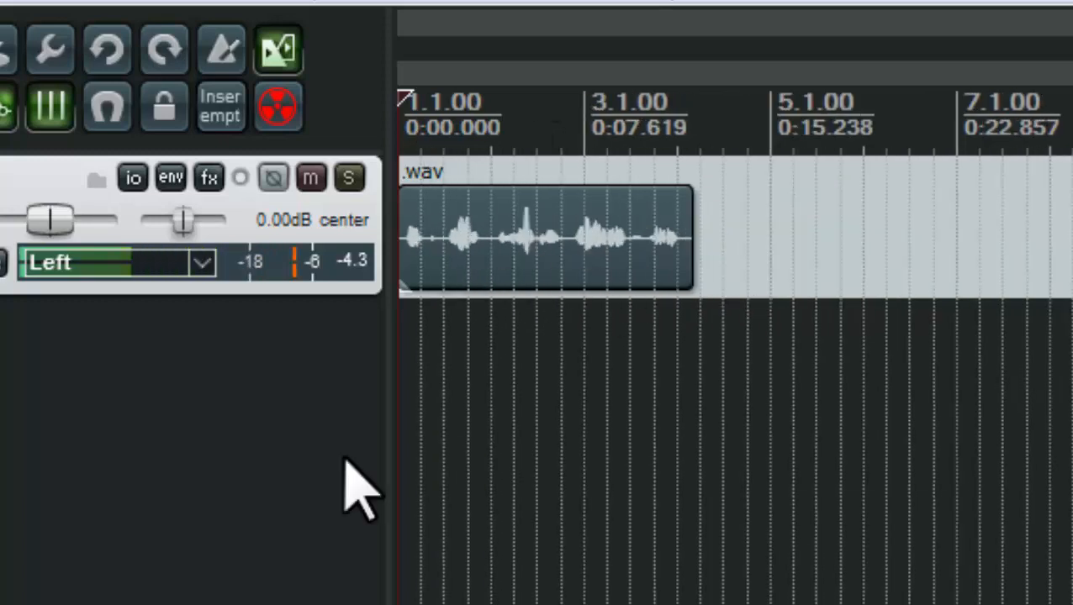
Go back from the peaks folder to the teste folder and check the file name of the recorded WAV
key("alt+Tab")
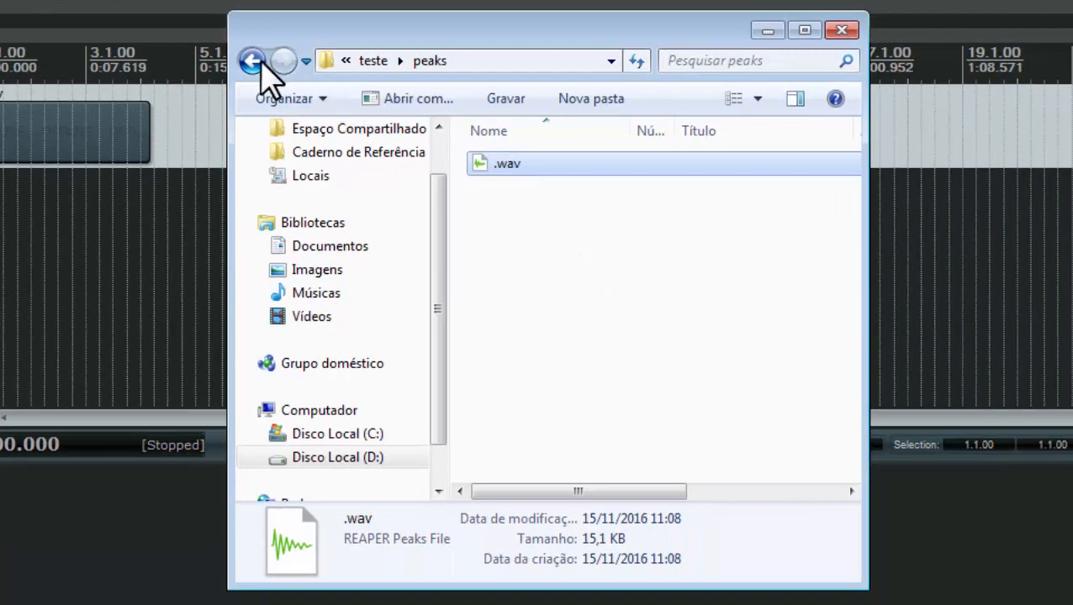
left_click(254, 62)
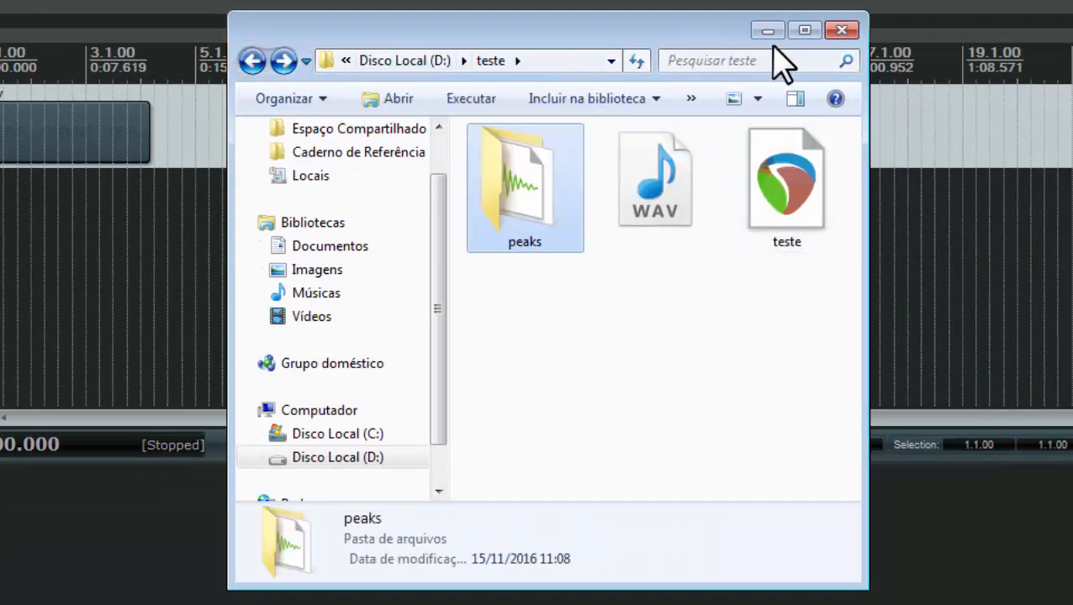
left_click(640, 230)
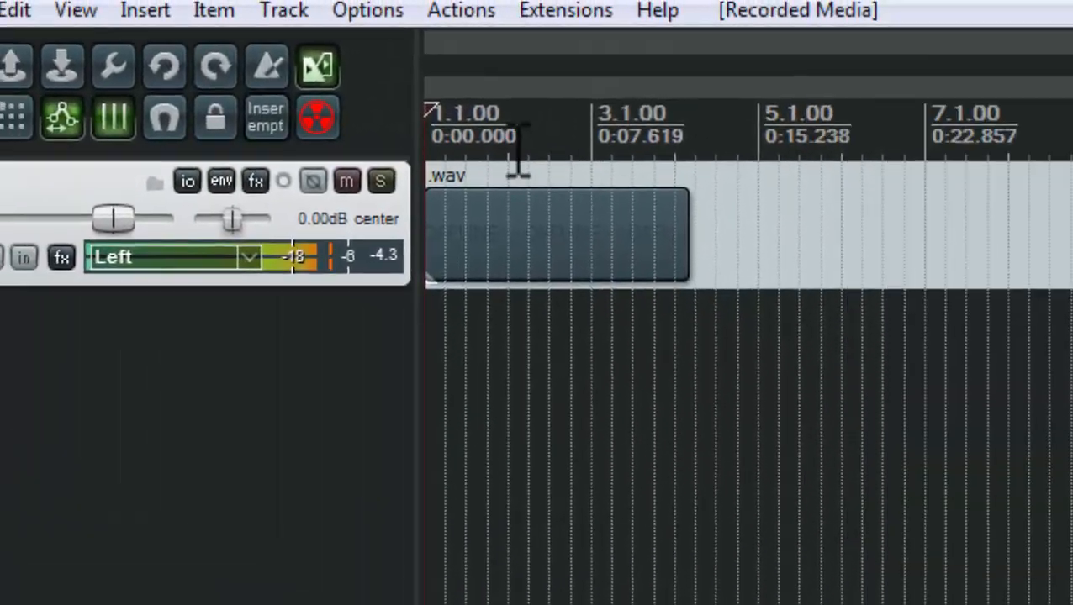
Name the first track Piano in REAPER
left_click(63, 182)
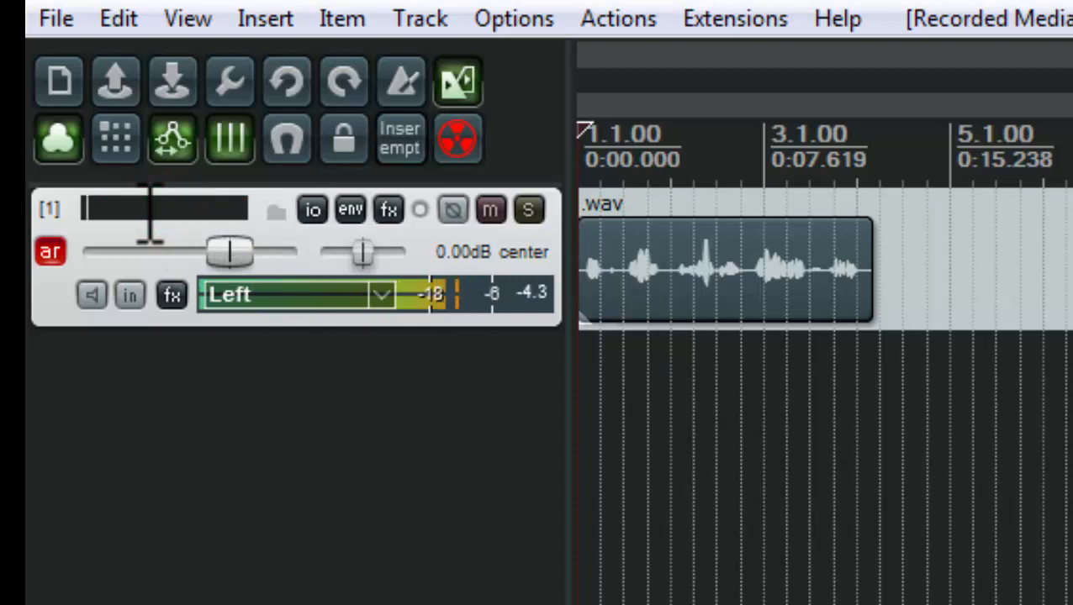
type("Piano")
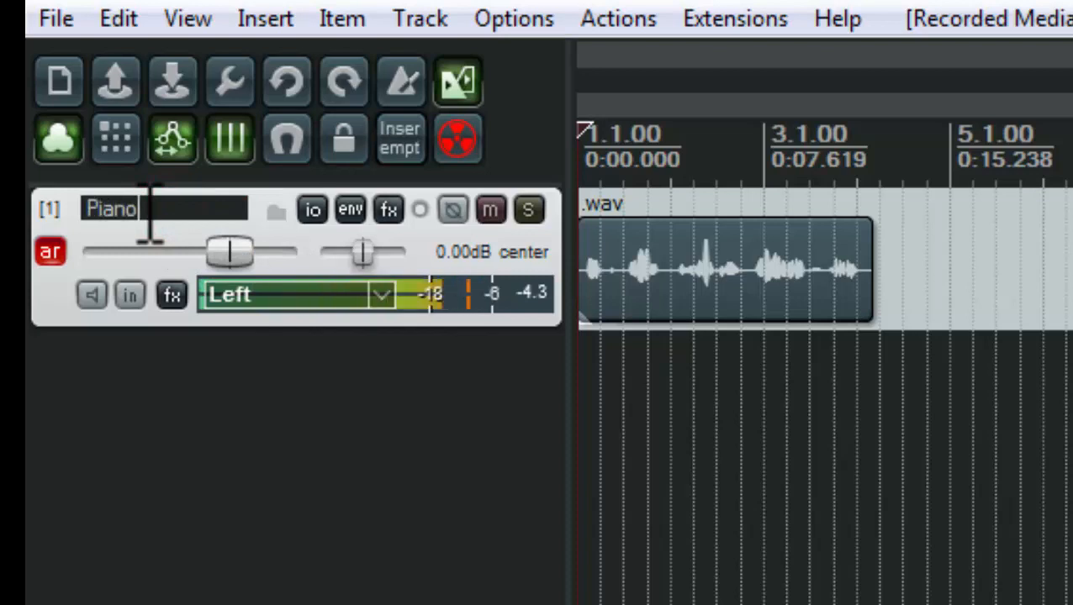
key("Return")
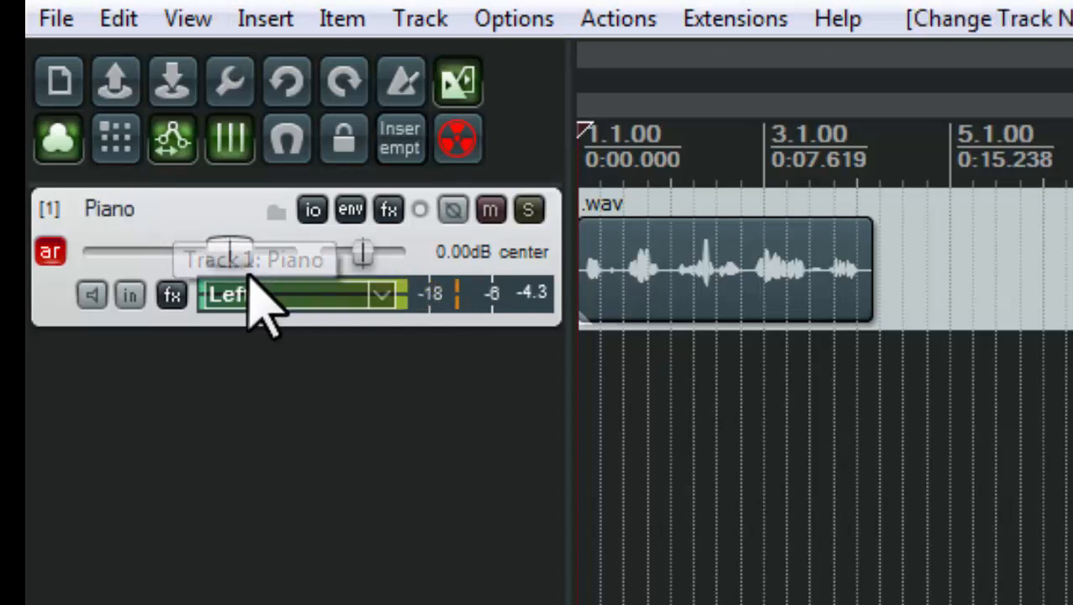
left_click(121, 216)
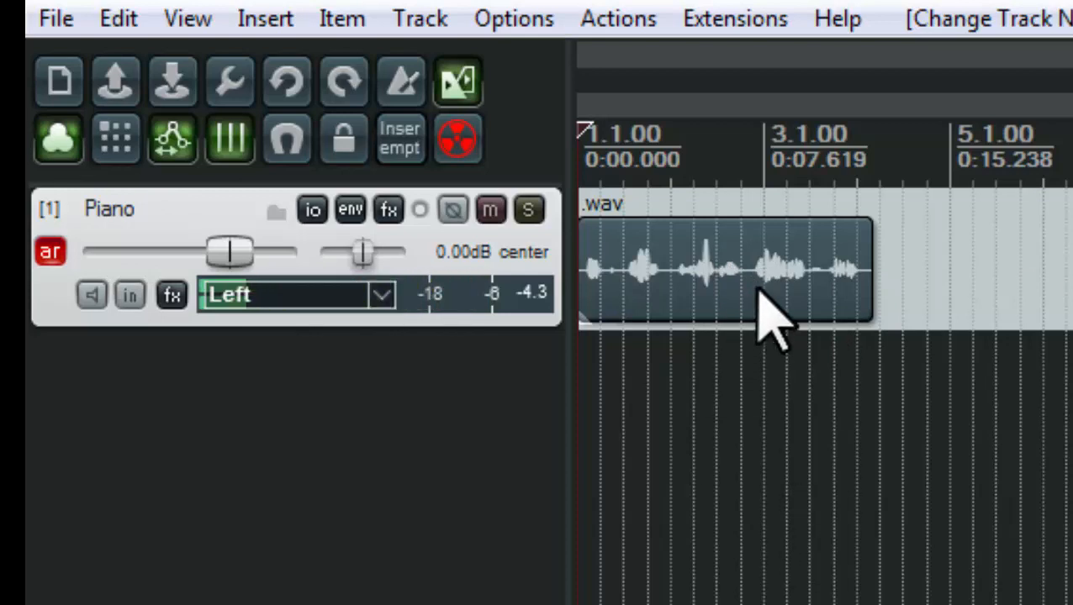
Record a second take on the Piano track from about 12.3 seconds and check its WAV file in the project folder
scroll(761, 311, "up", 4)
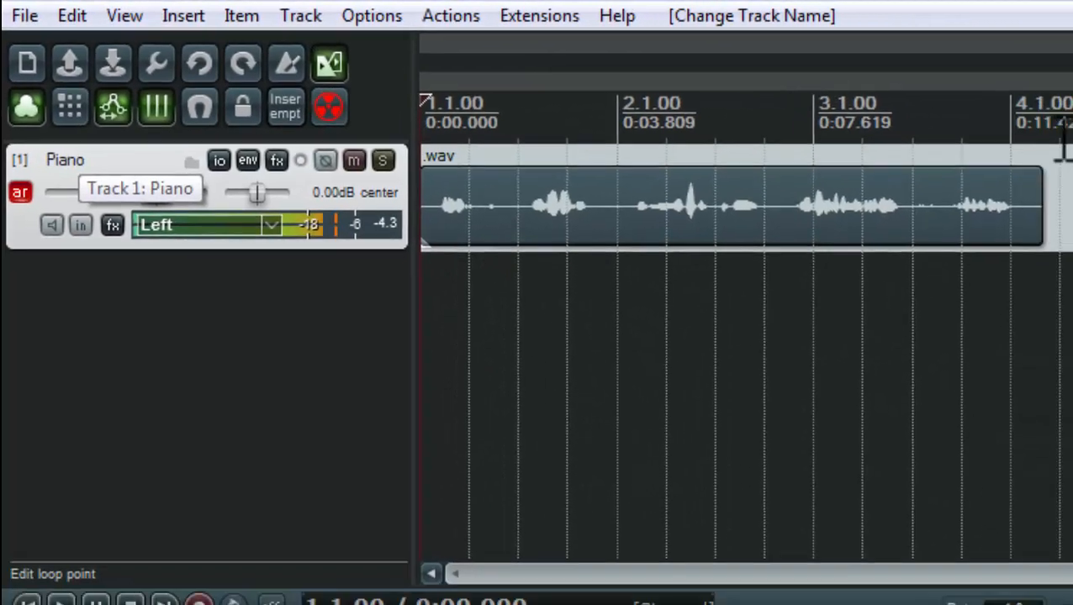
left_click(1051, 117)
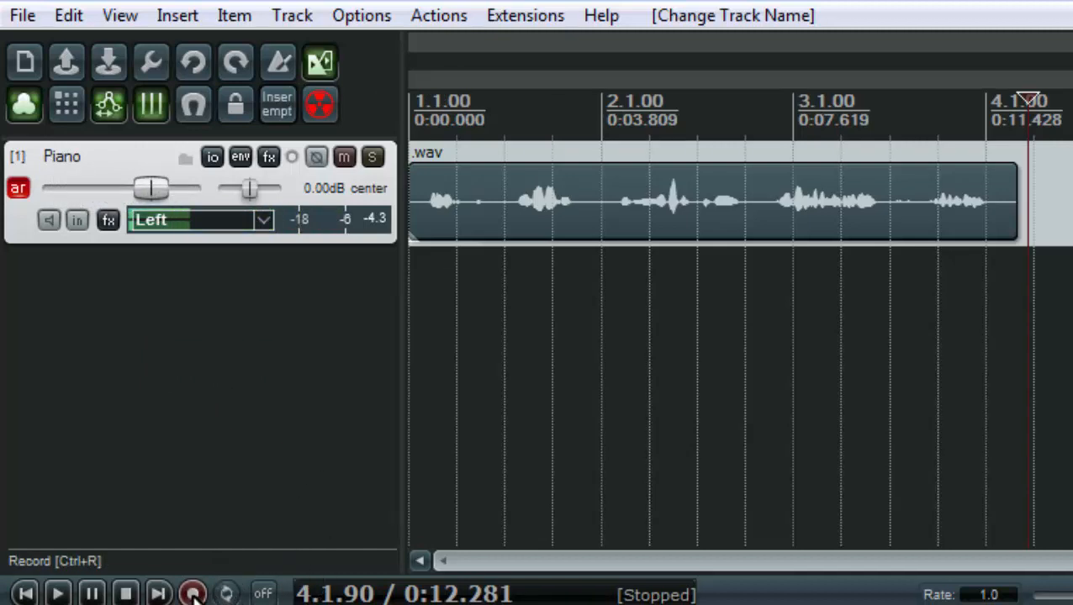
left_click(193, 595)
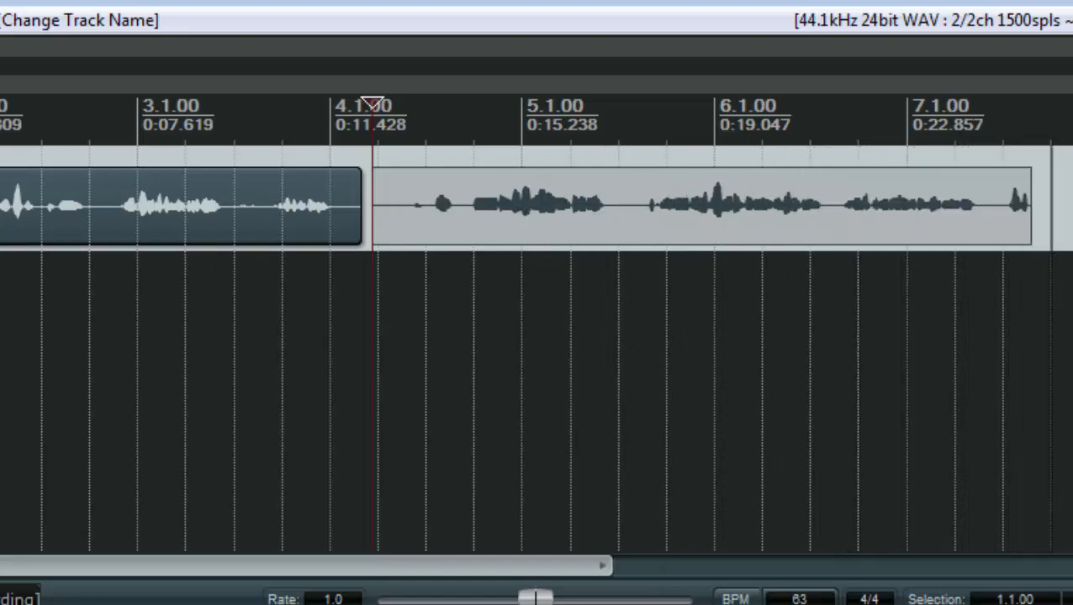
key("space")
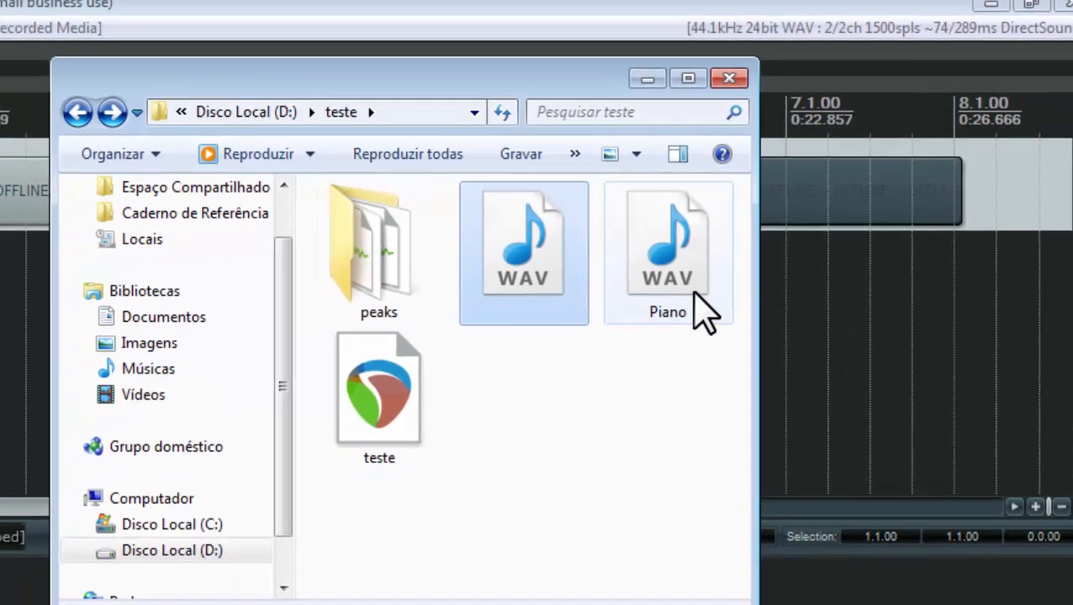
left_click(695, 294)
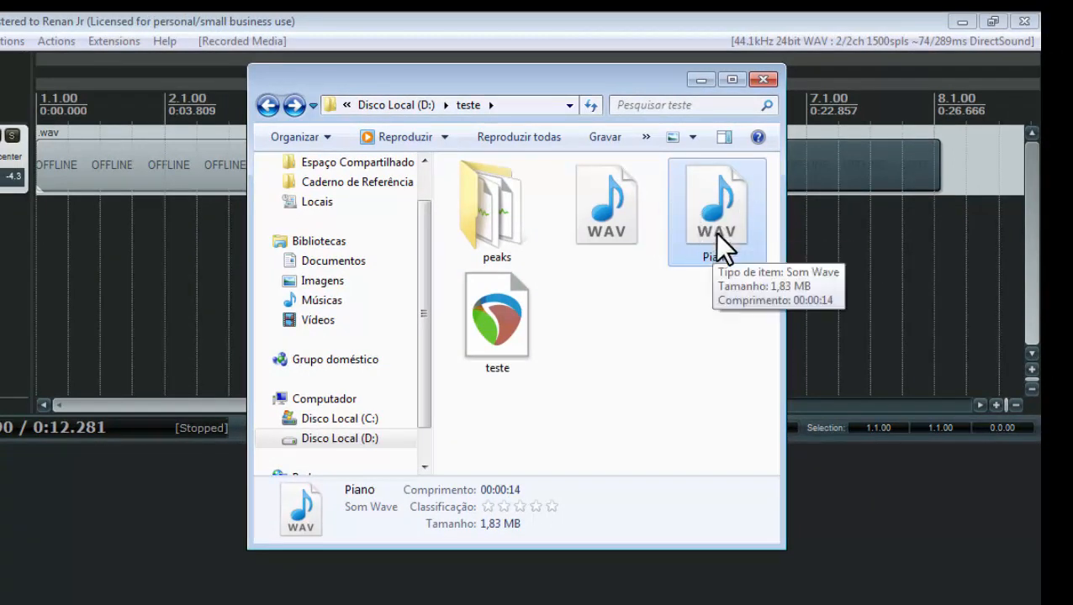
left_click(702, 80)
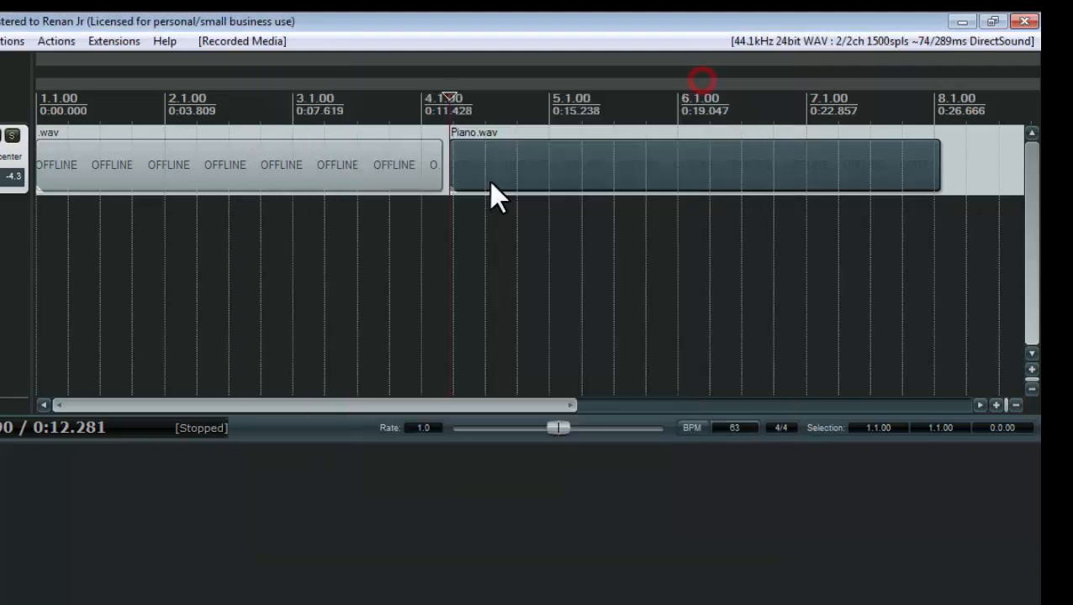
Rename the source file of the first item on the Piano track as Piano 1 through its item properties
left_click(299, 167)
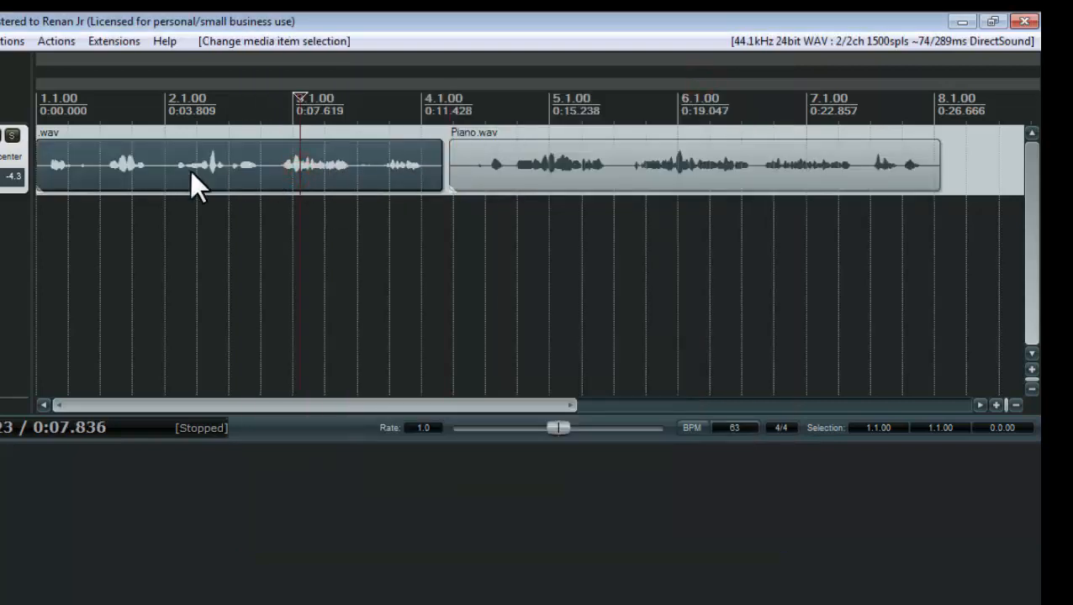
scroll(190, 170, "down", 2)
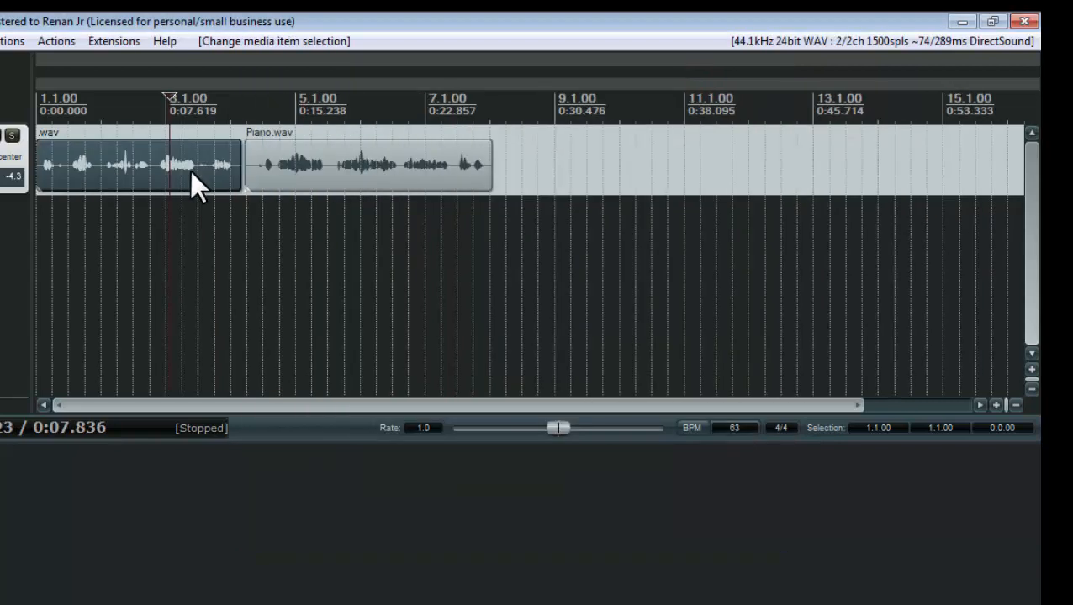
right_click(105, 156)
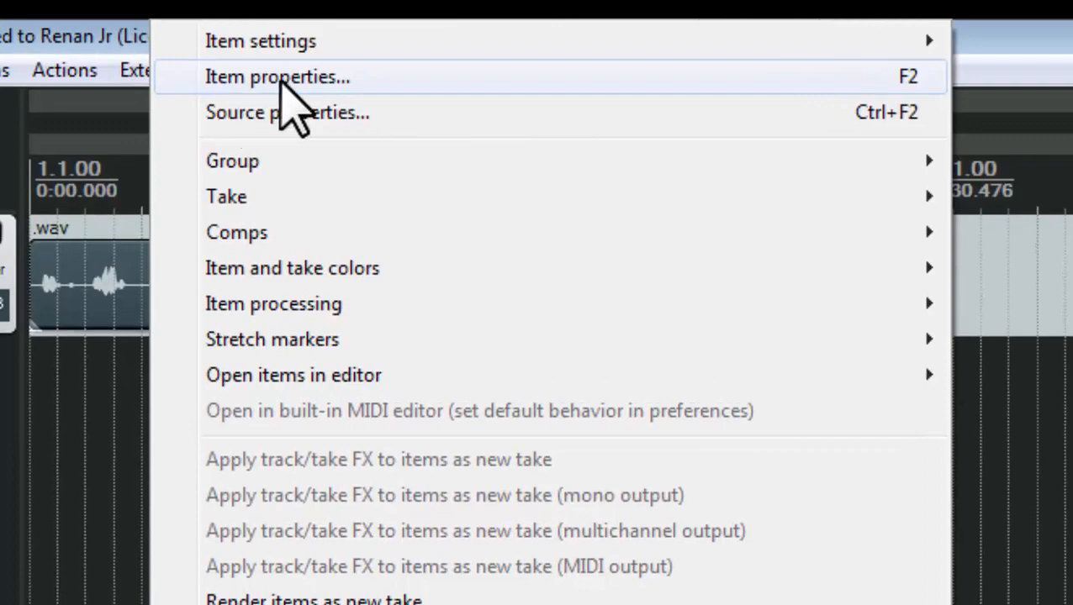
left_click(282, 82)
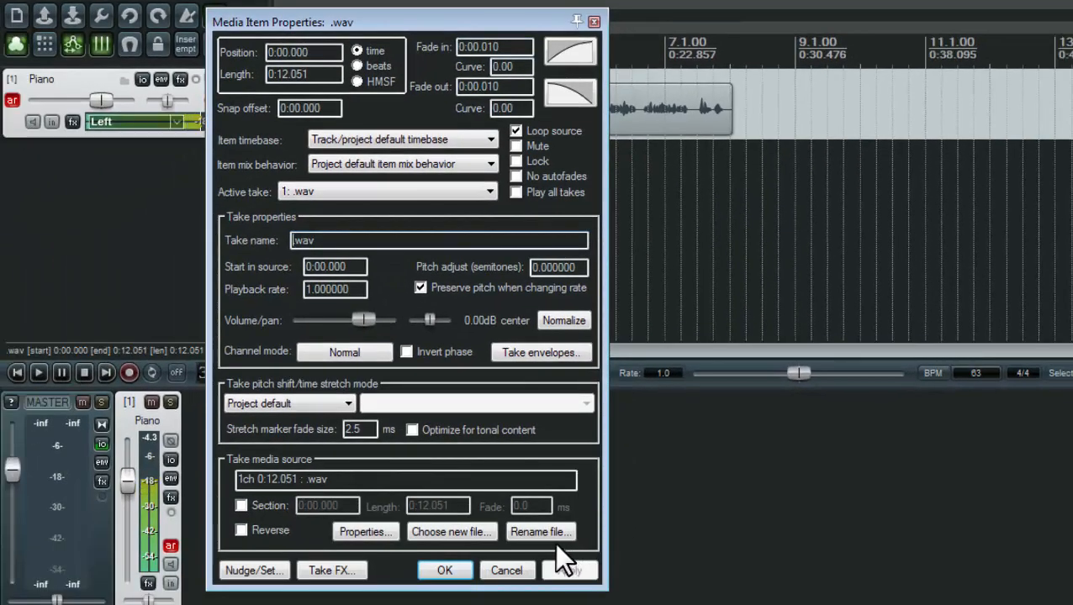
left_click(546, 532)
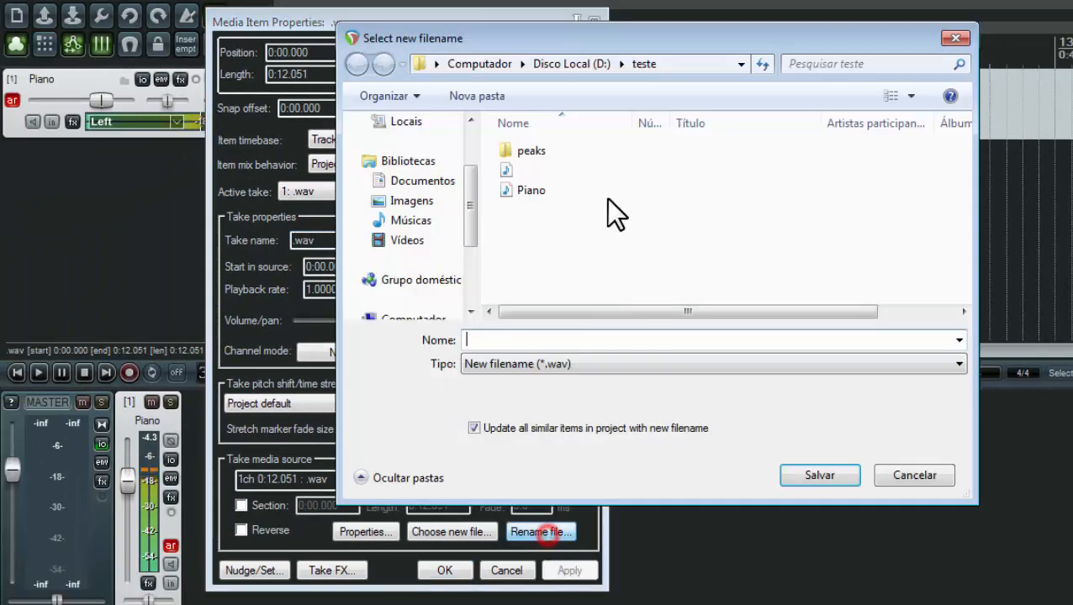
left_click(504, 341)
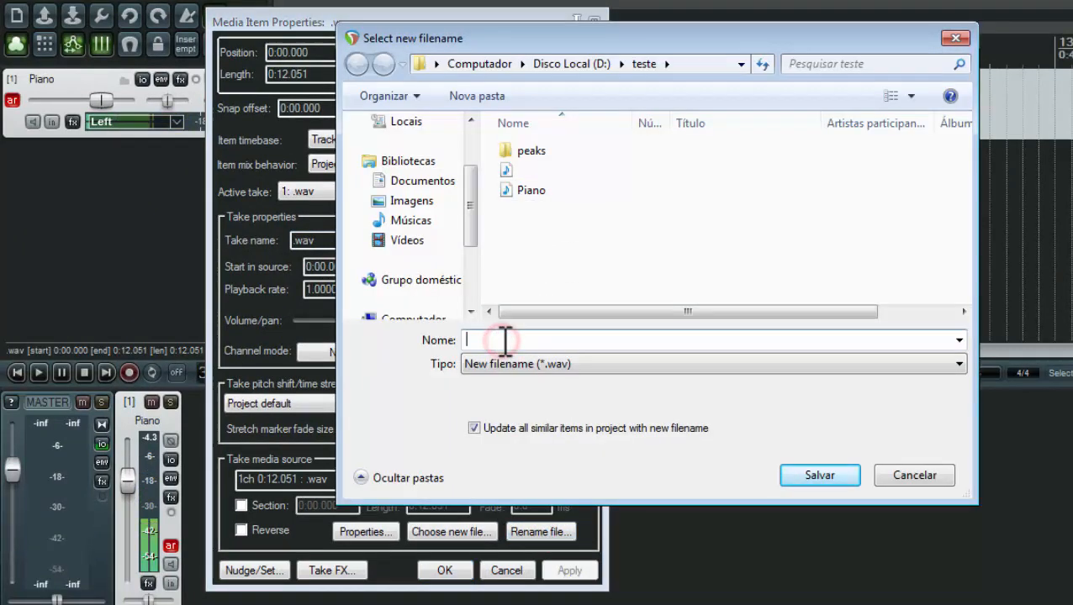
type("Pia")
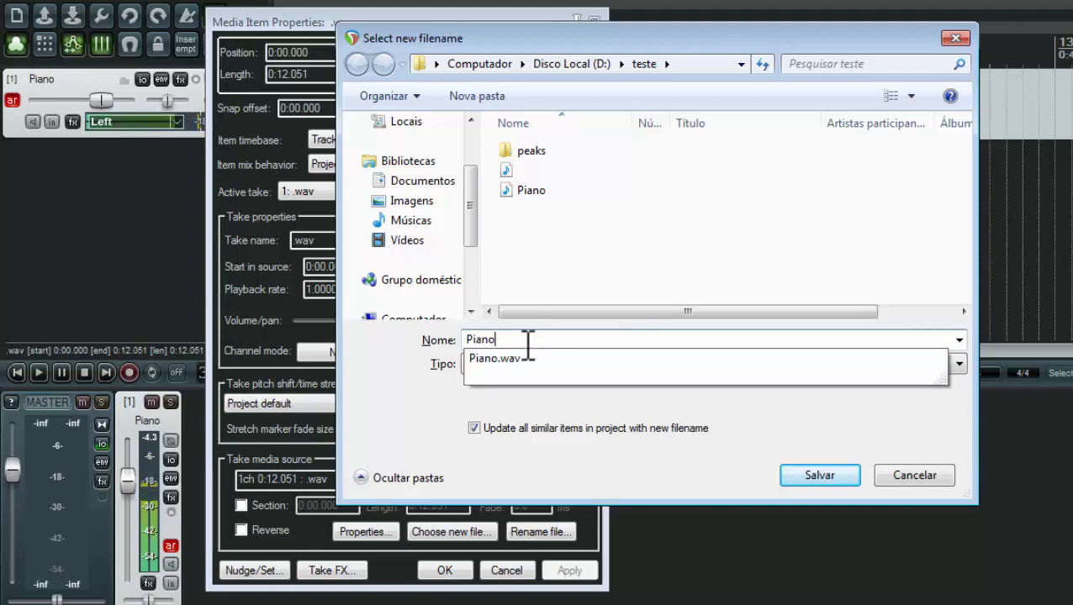
type("no")
left_click(521, 354)
type("1")
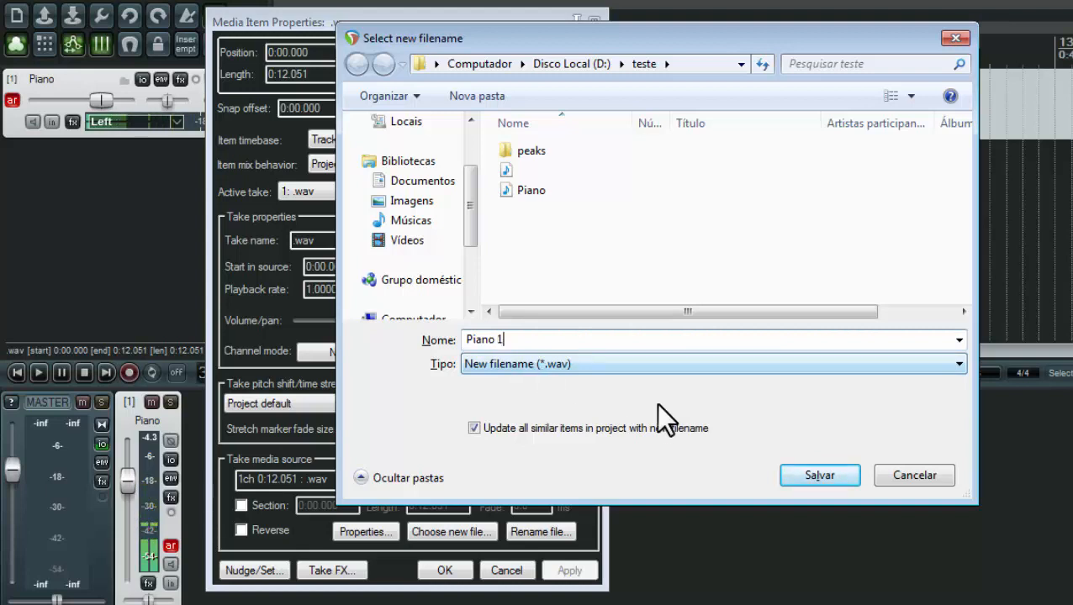
left_click(829, 475)
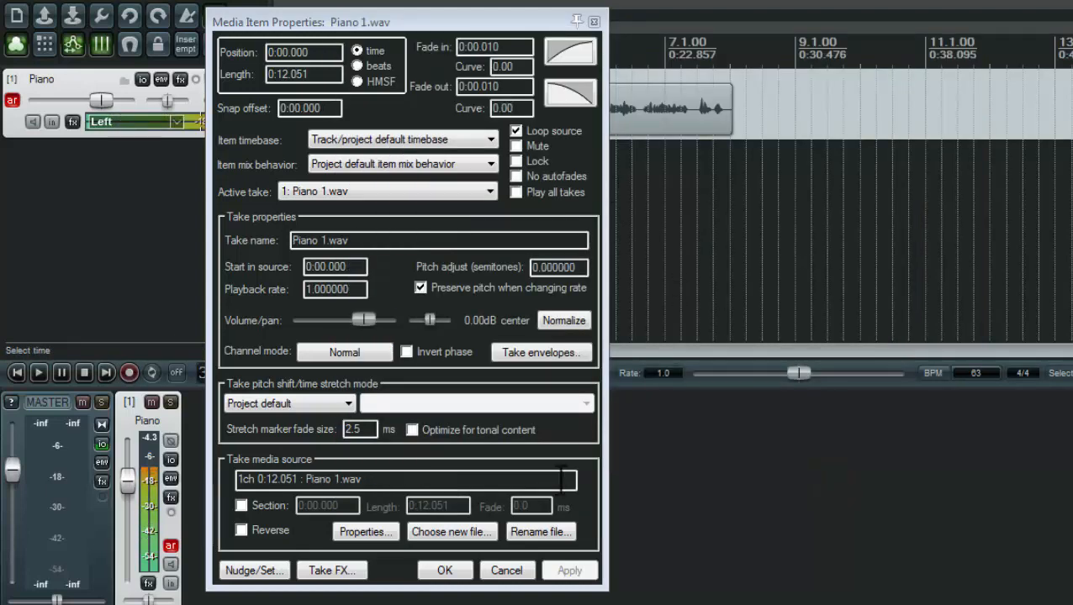
Check the Piano 1 WAV file in the teste folder in Windows Explorer, and return to REAPER to close the item properties
key("alt+Tab")
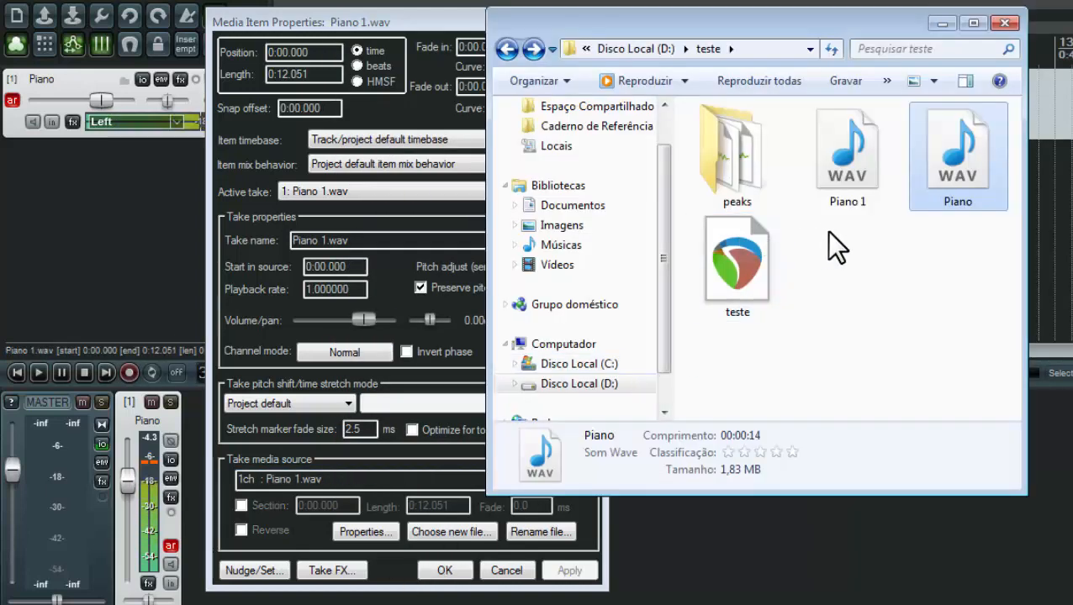
left_click(851, 158)
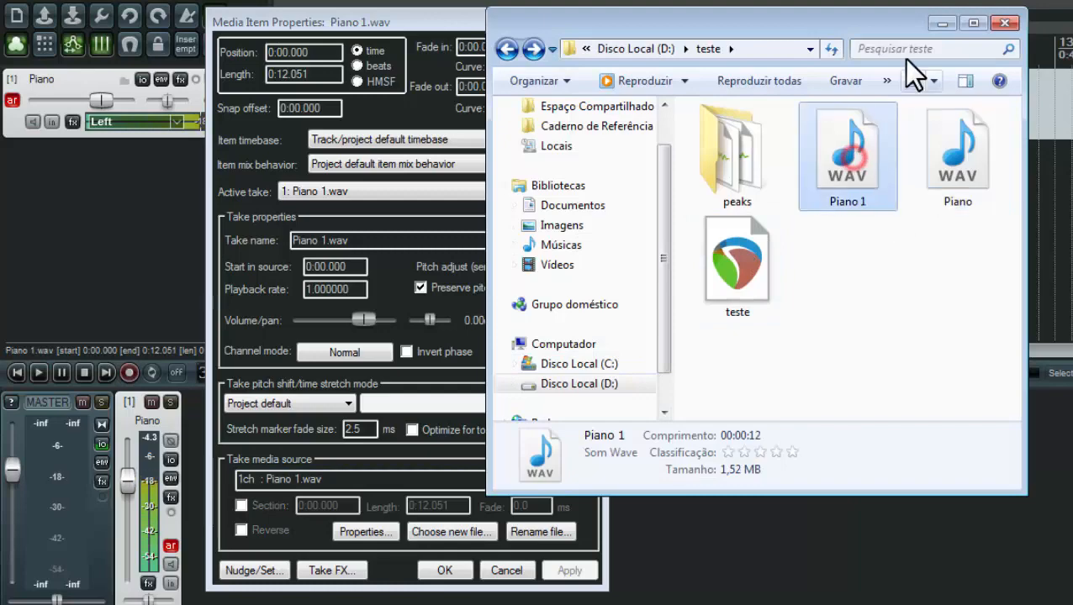
left_click(940, 20)
left_click(444, 570)
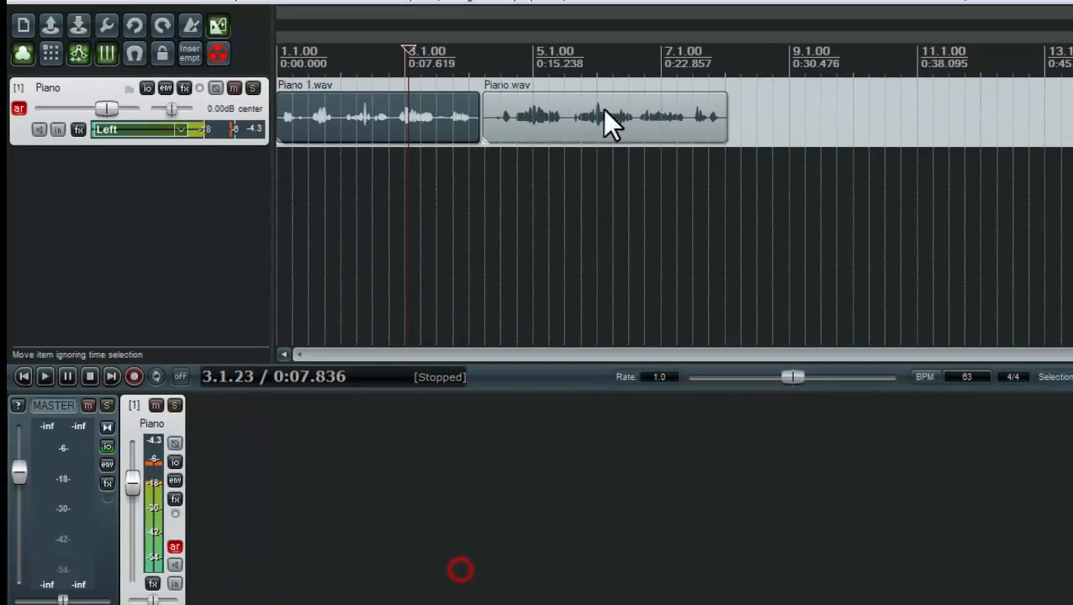
Rename the source file of the second item on the Piano track as Piano 2 through its item properties
left_click(604, 113)
right_click(580, 138)
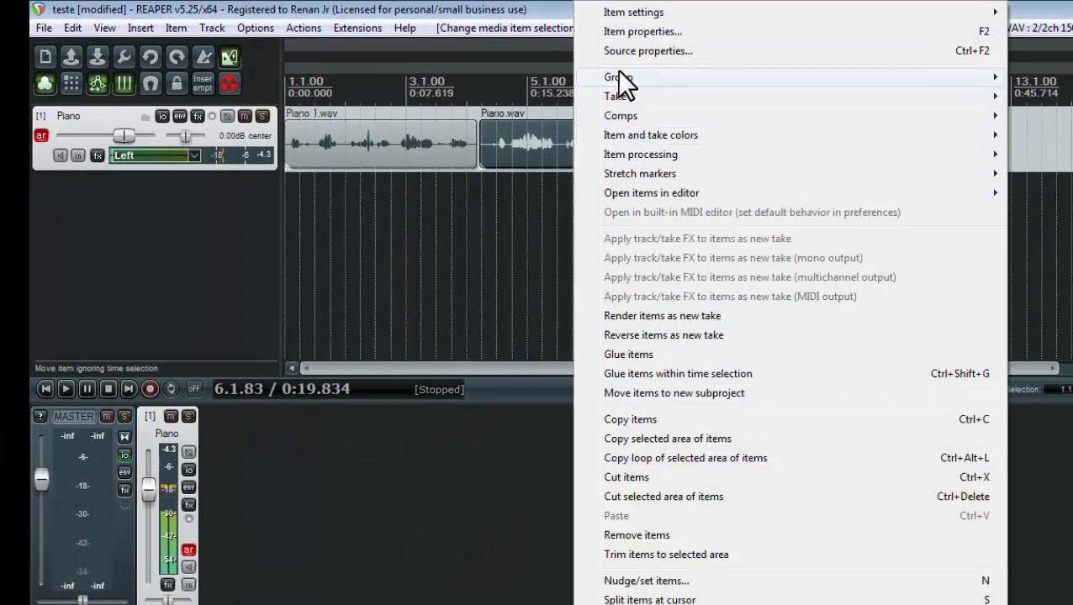
left_click(629, 34)
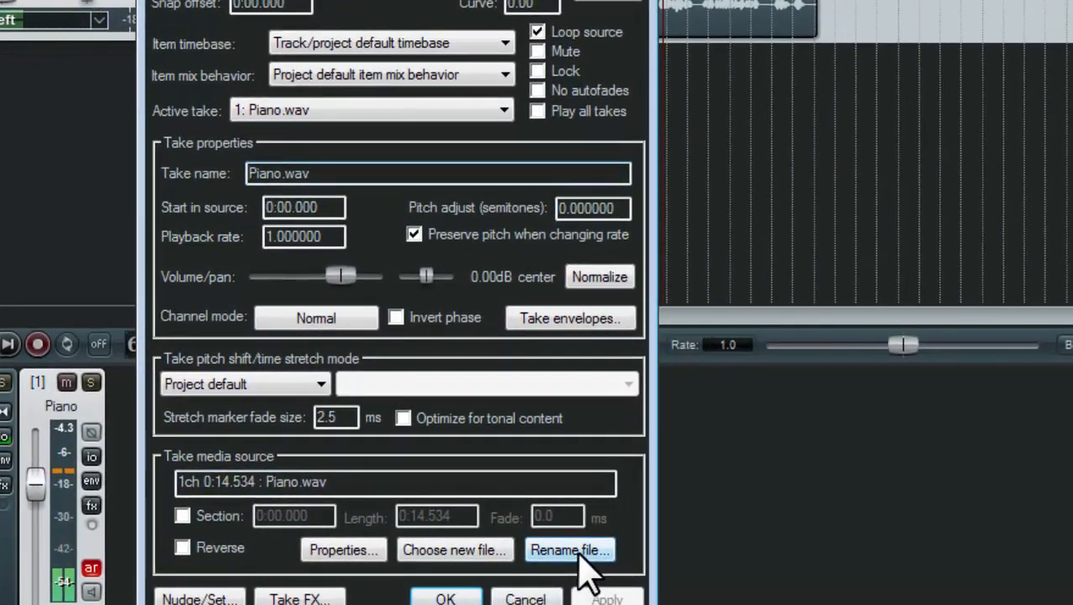
left_click(580, 557)
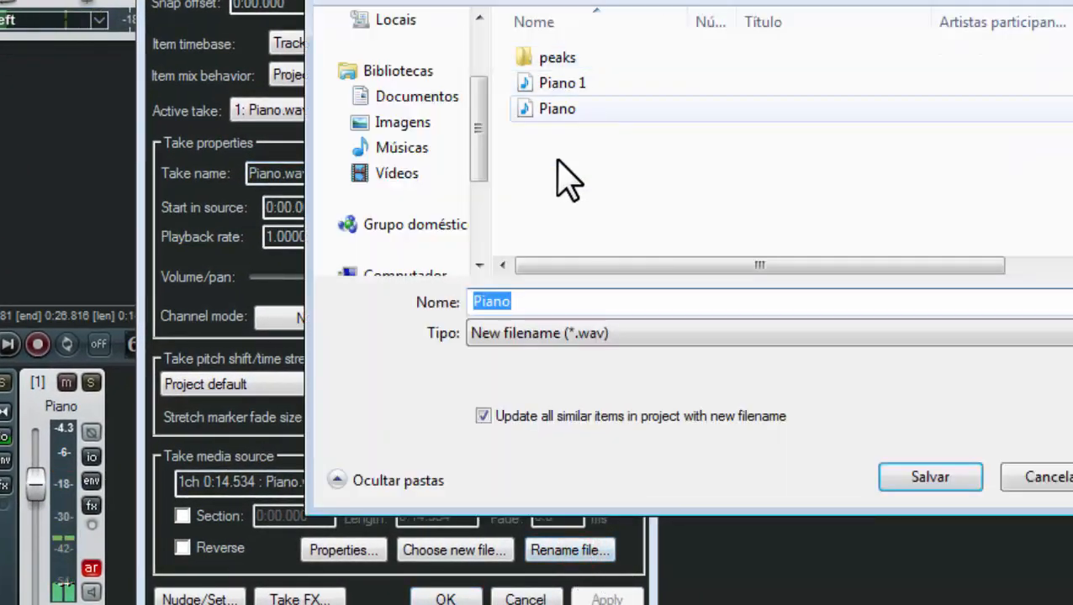
left_click(529, 301)
type("2")
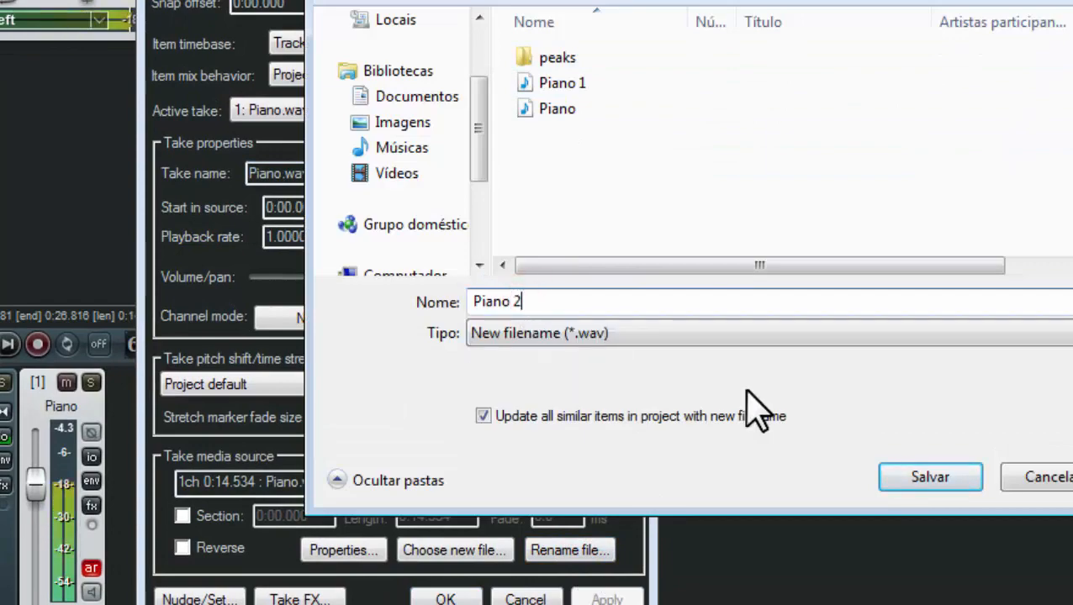
left_click(950, 484)
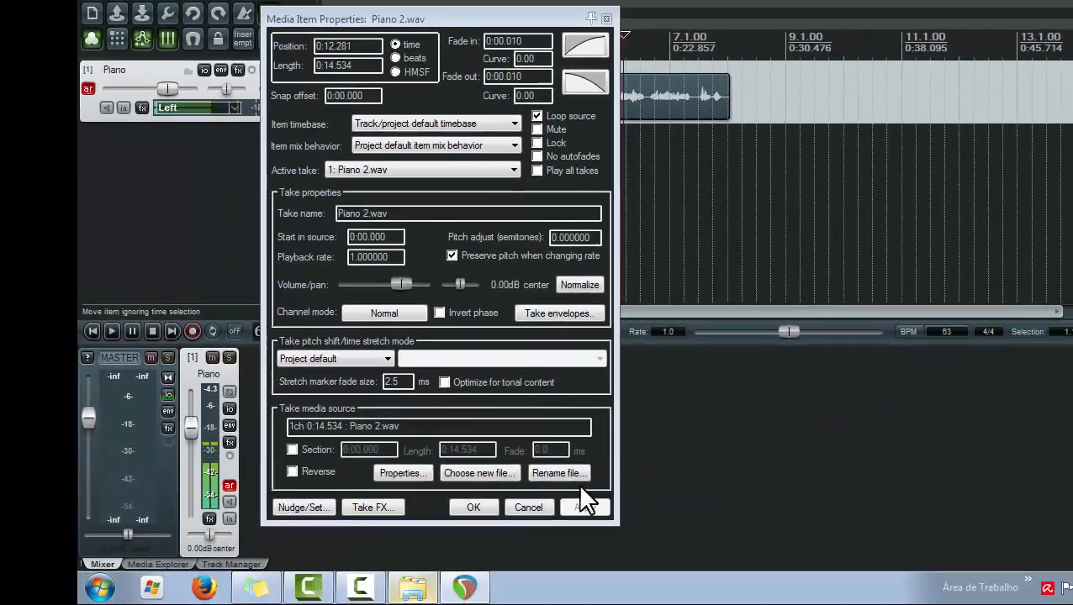
left_click(470, 510)
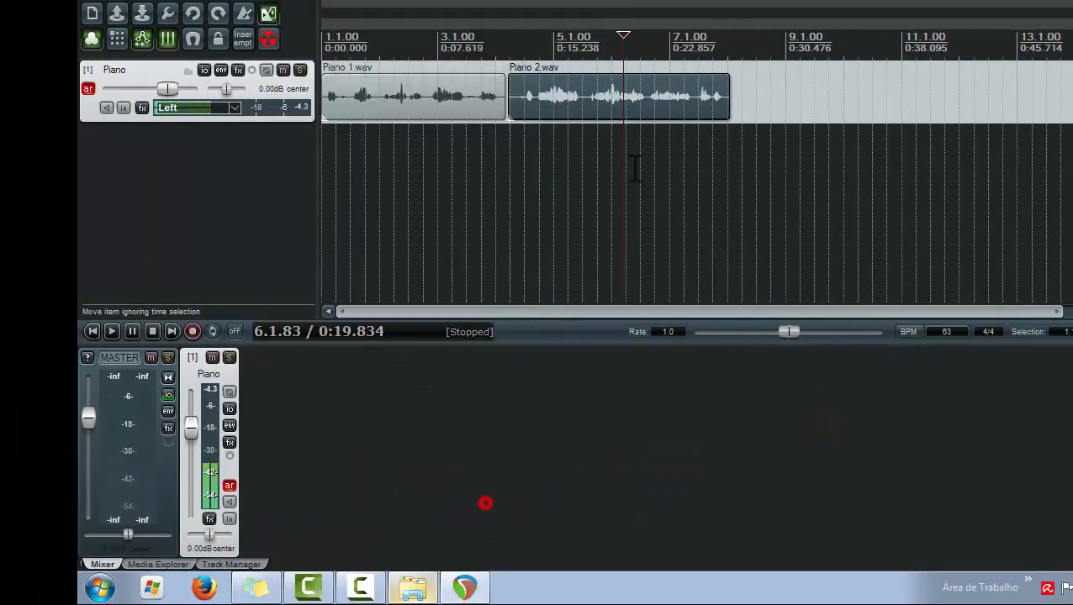
Compare the two items on the Piano track with the WAV files, peaks folder and project file in the teste folder
left_click(389, 91)
left_click(555, 94)
left_click_drag(438, 94, 375, 84)
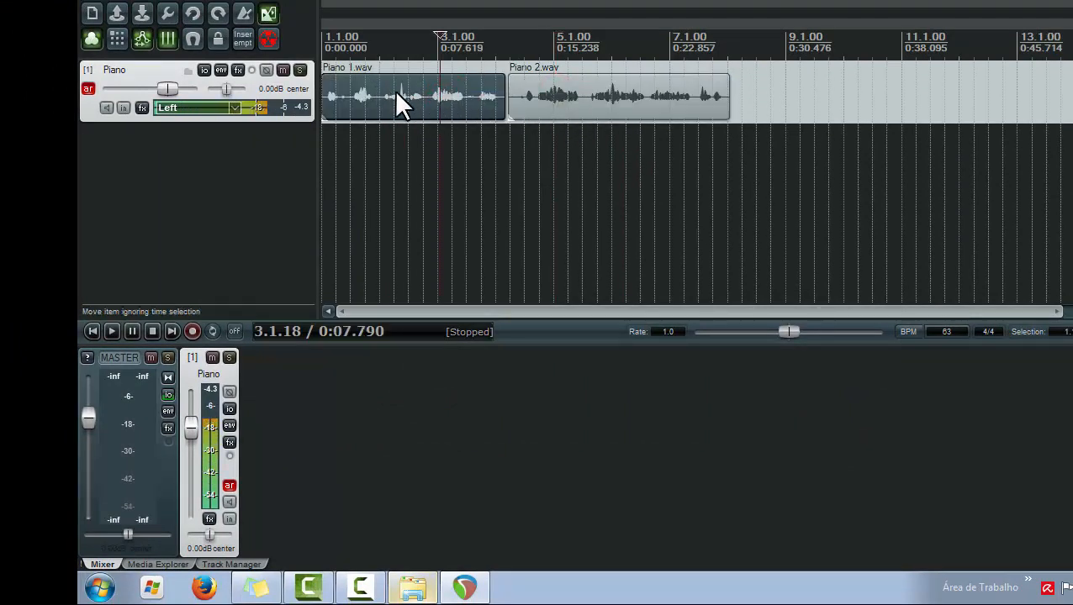
left_click(554, 83)
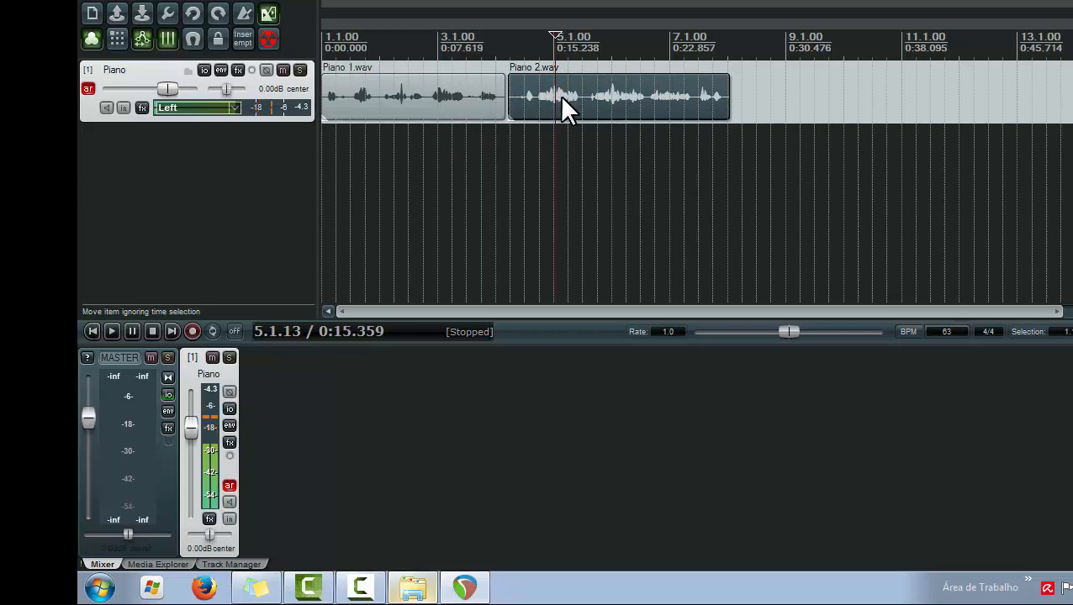
scroll(431, 210, "down", 3)
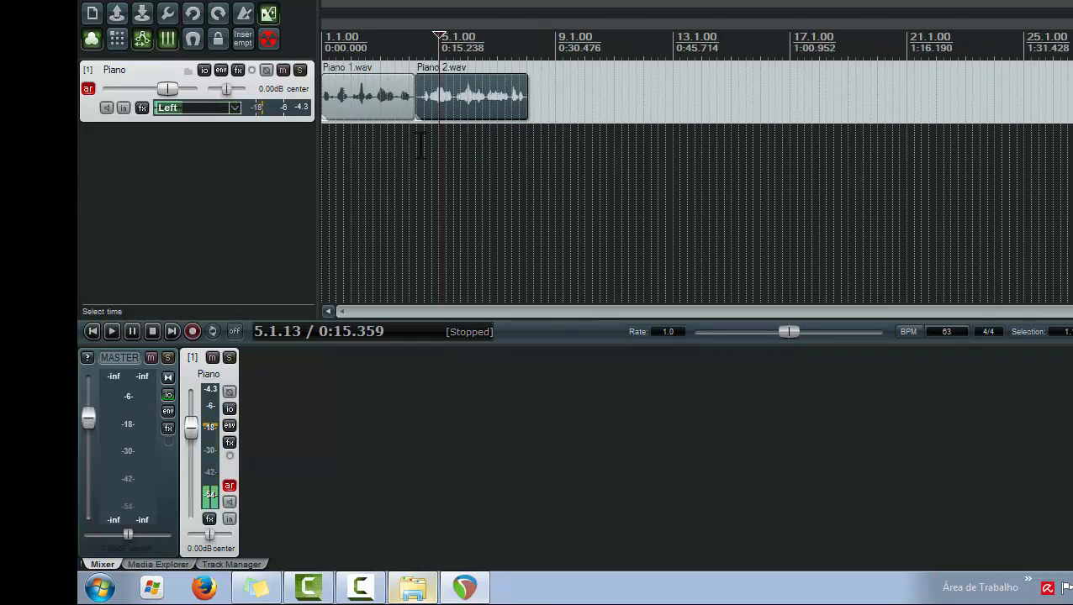
left_click(422, 579)
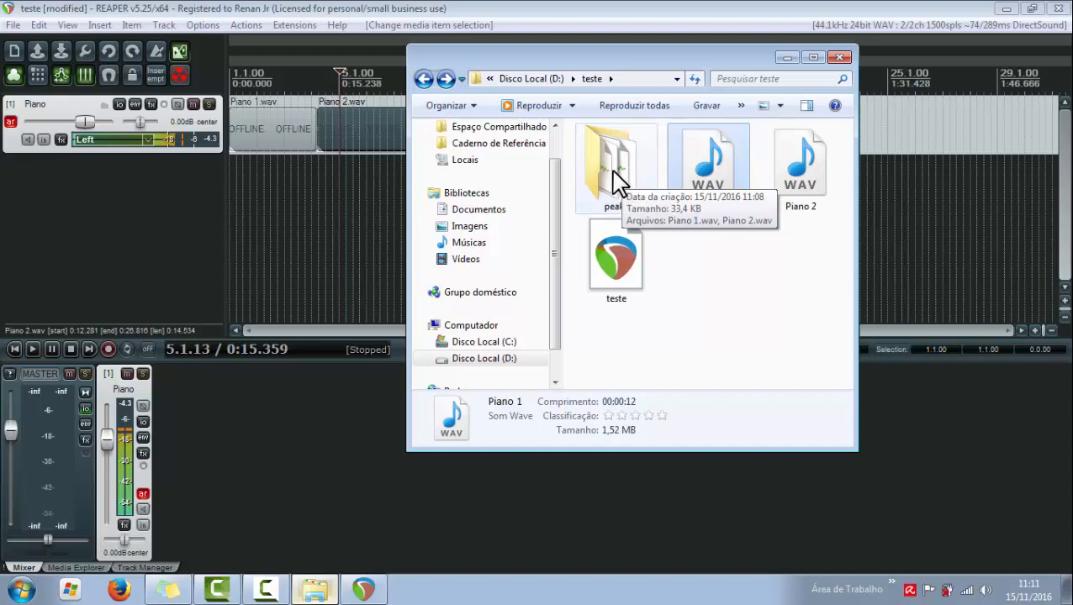
left_click(632, 281)
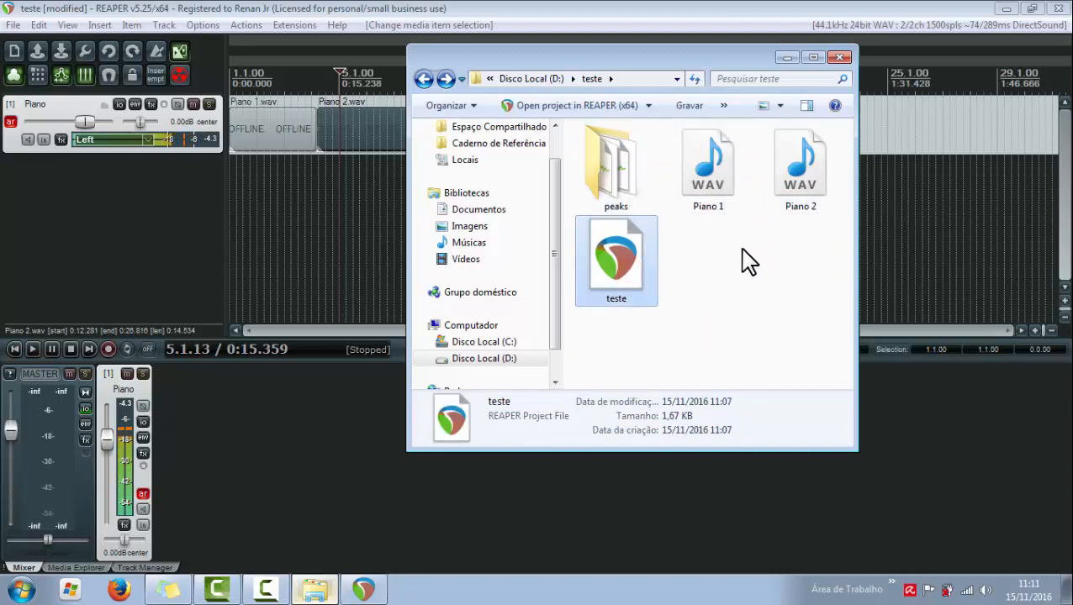
left_click(812, 56)
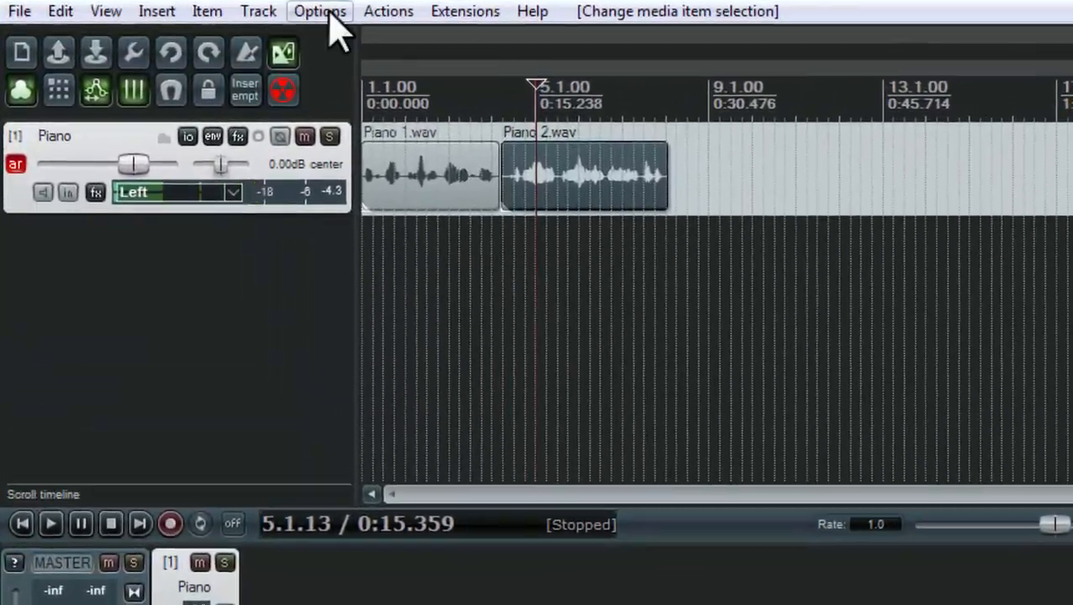
Open the Paths preferences in REAPER and enable storing all peak caches (.reapeaks) in an alternate path
left_click(329, 17)
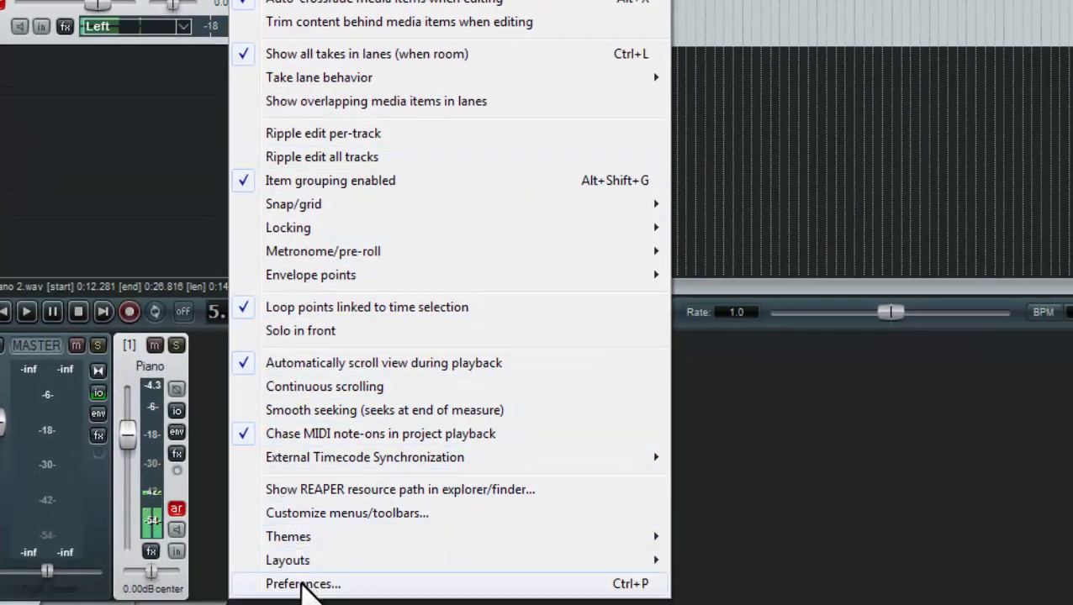
left_click(304, 584)
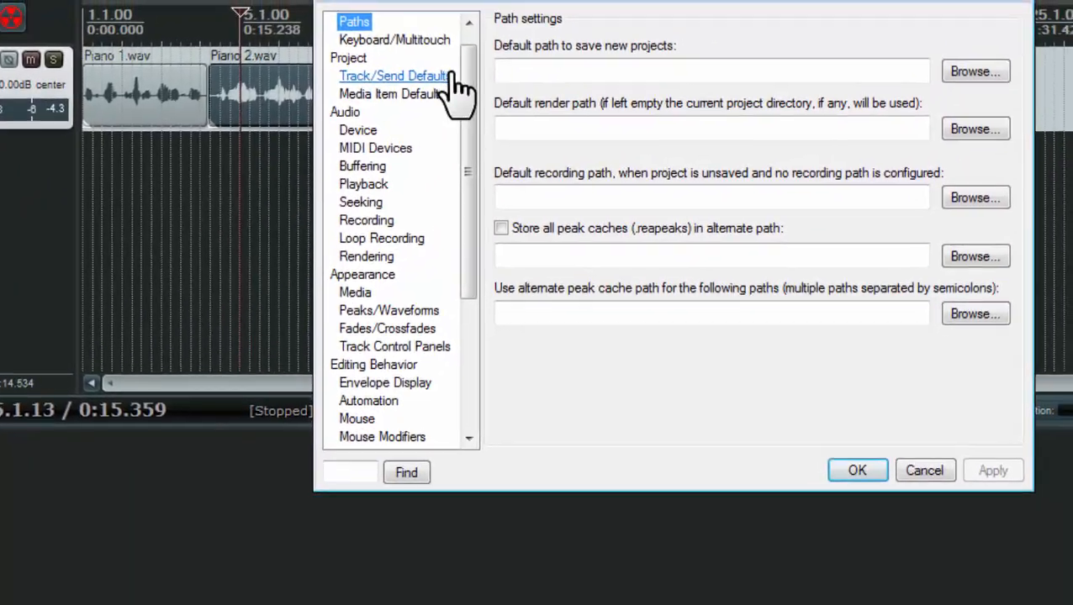
left_click(550, 15)
left_click(221, 90)
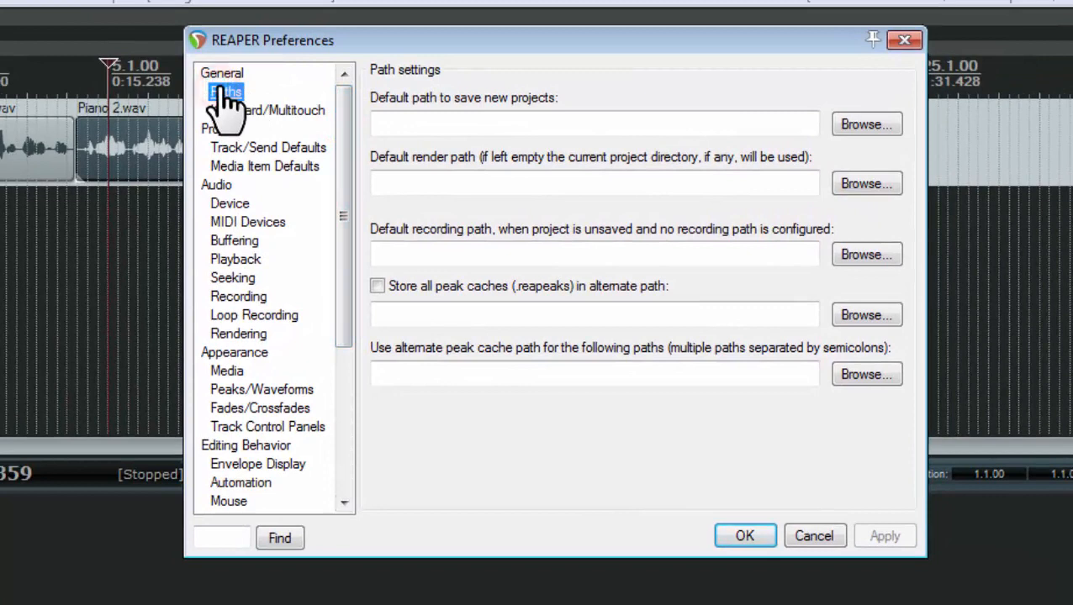
left_click(377, 286)
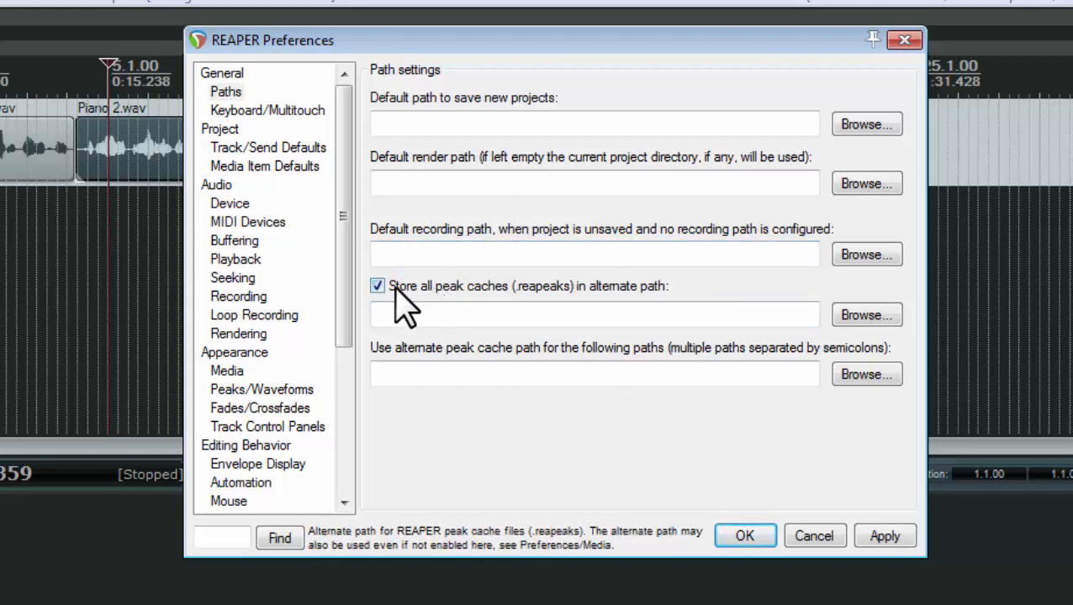
Set the alternate peak cache path to D:\14.REAPEAKS, apply it and close the preferences
left_click(496, 311)
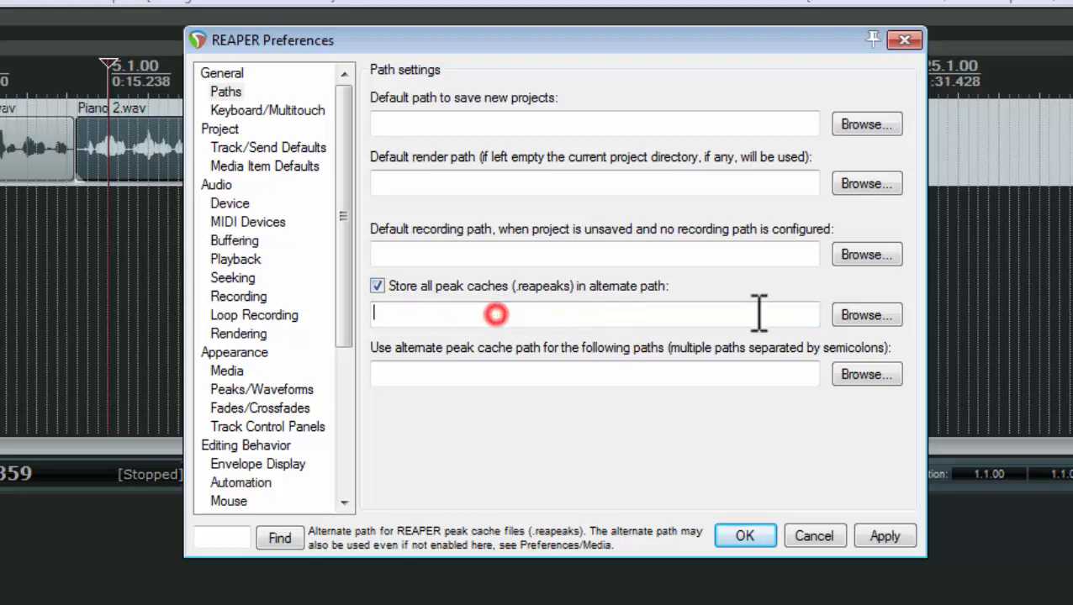
left_click(874, 316)
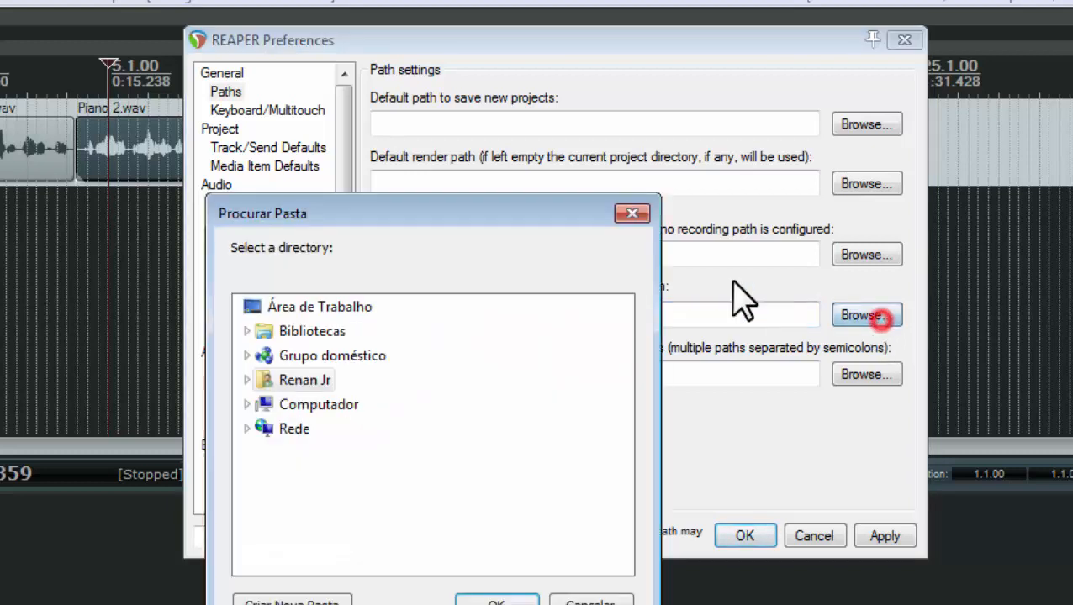
left_click(256, 405)
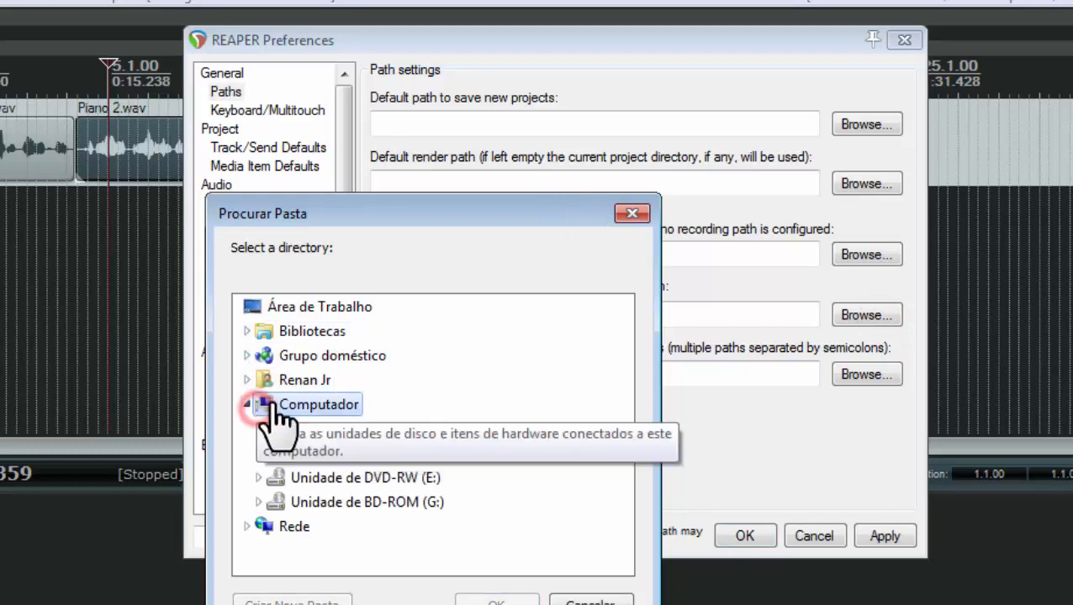
left_click(258, 454)
scroll(395, 431, "down", 3)
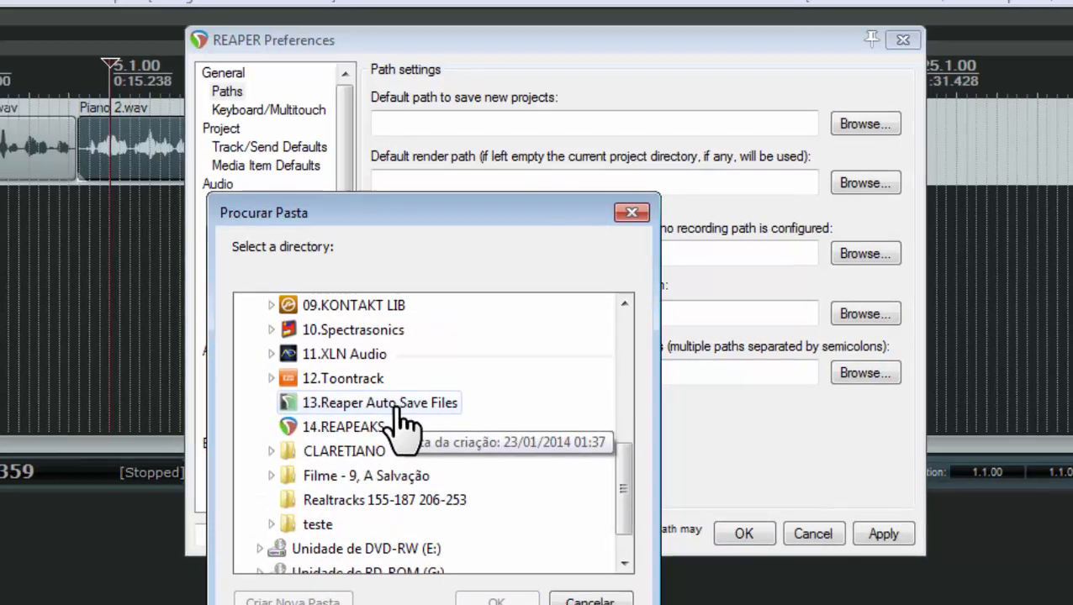
left_click(357, 428)
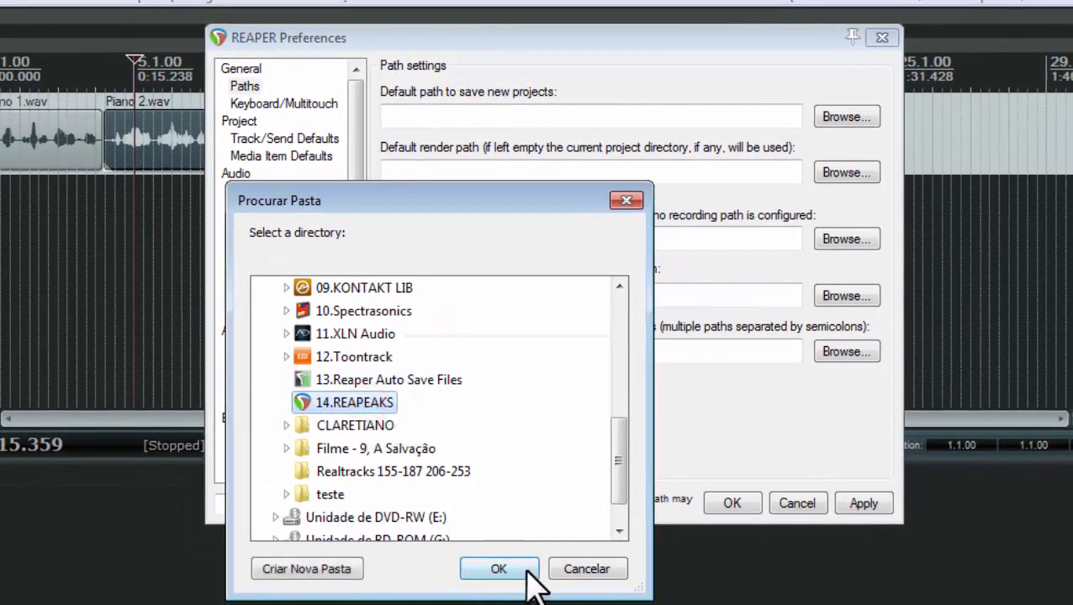
left_click(523, 569)
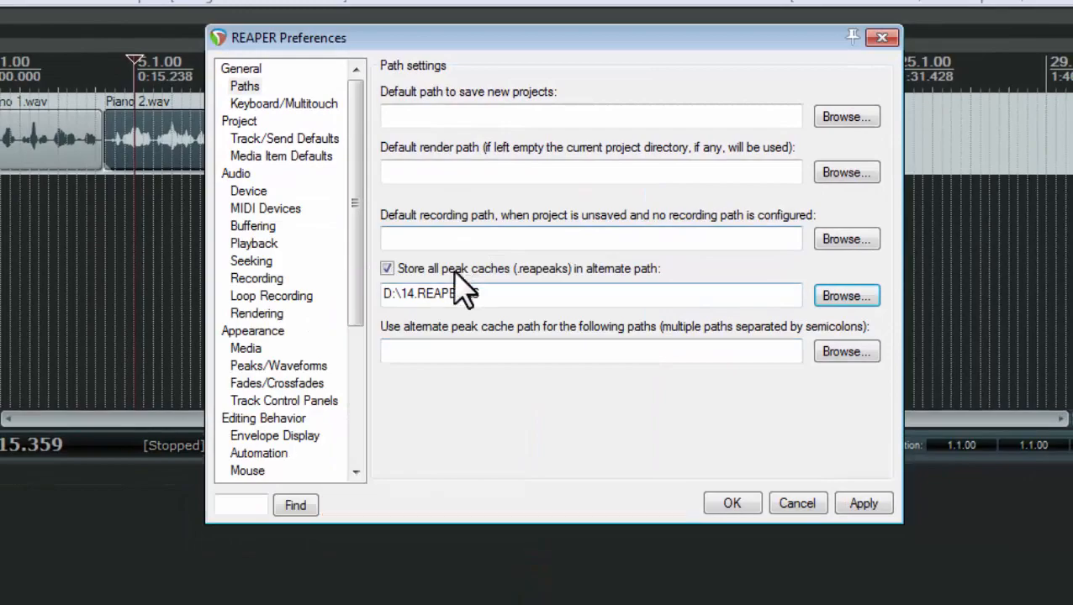
left_click(866, 505)
left_click(743, 478)
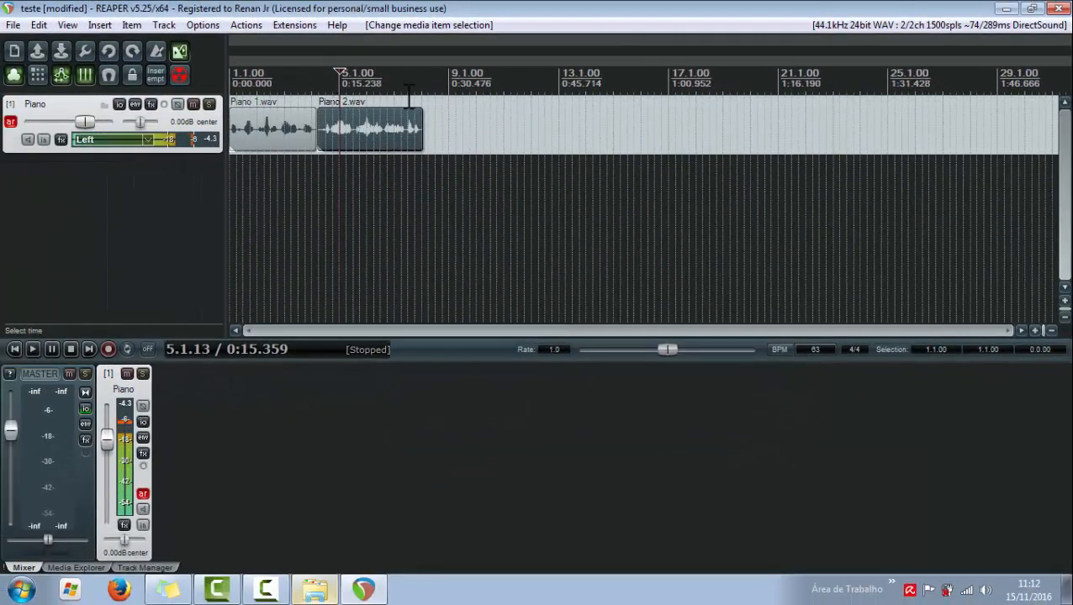
Check the contents of the peaks folder inside the teste folder in Windows Explorer and return to REAPER
left_click(433, 80)
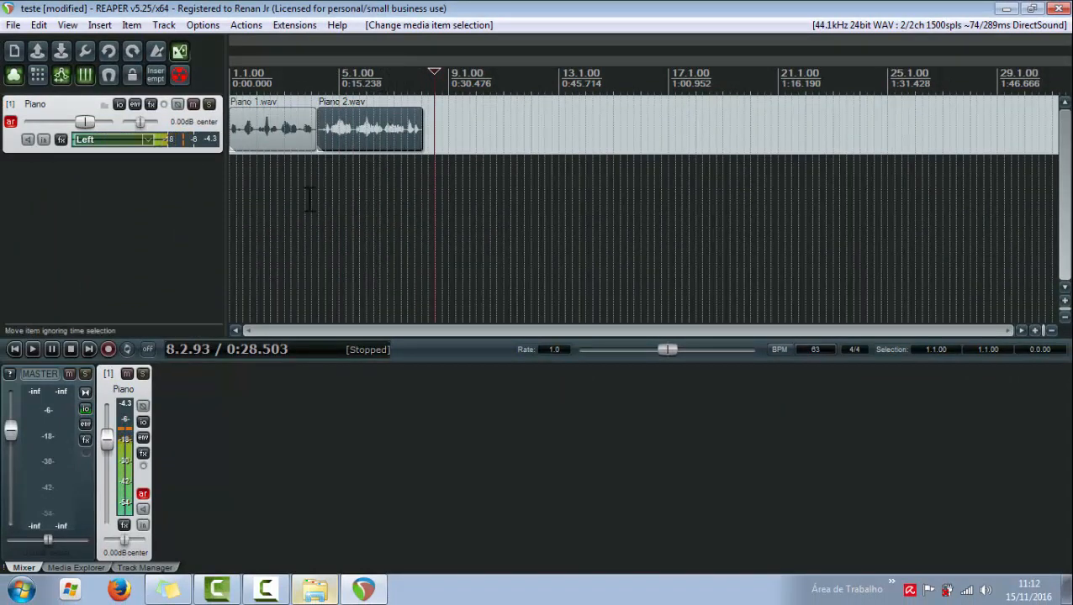
left_click(319, 592)
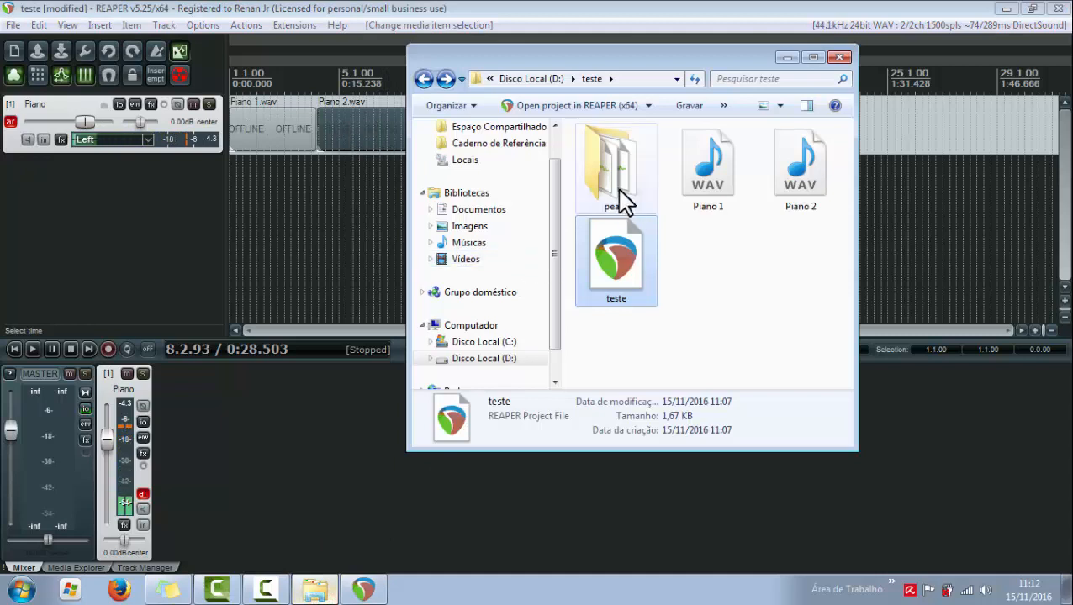
double_click(618, 190)
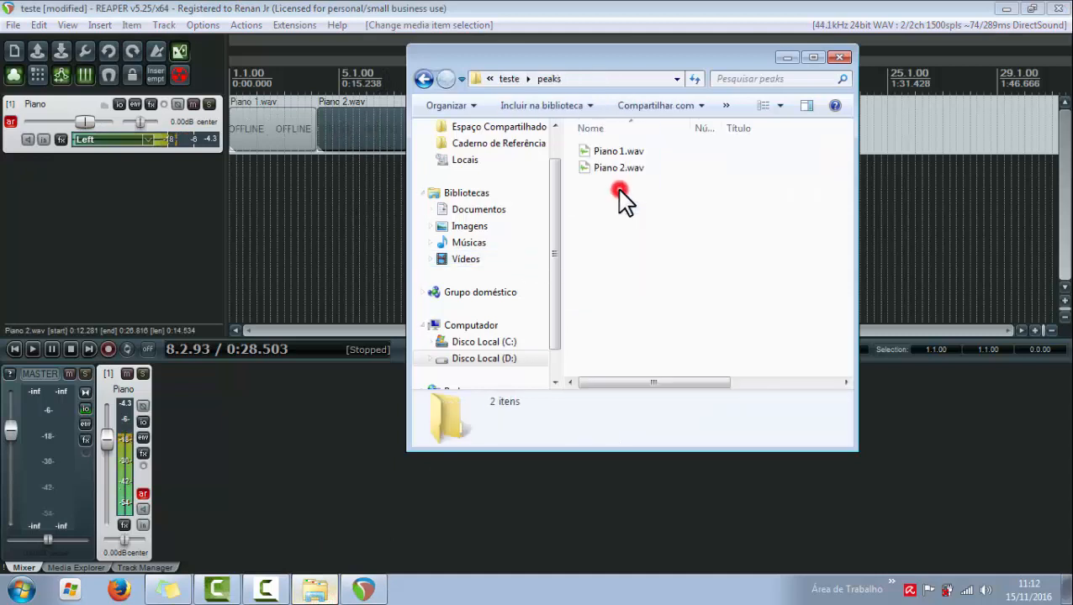
left_click(424, 79)
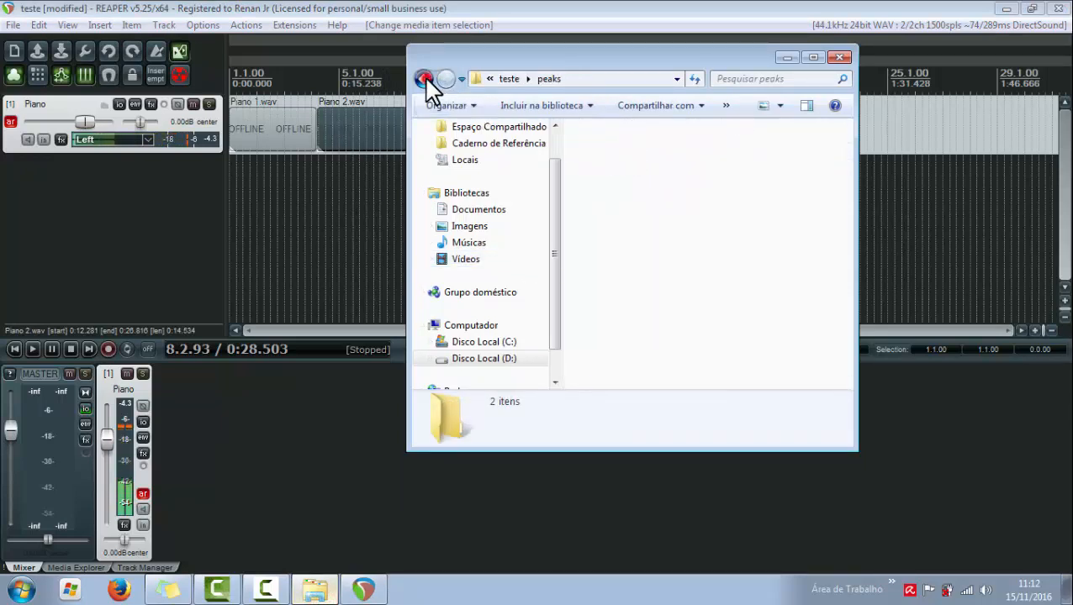
left_click(791, 59)
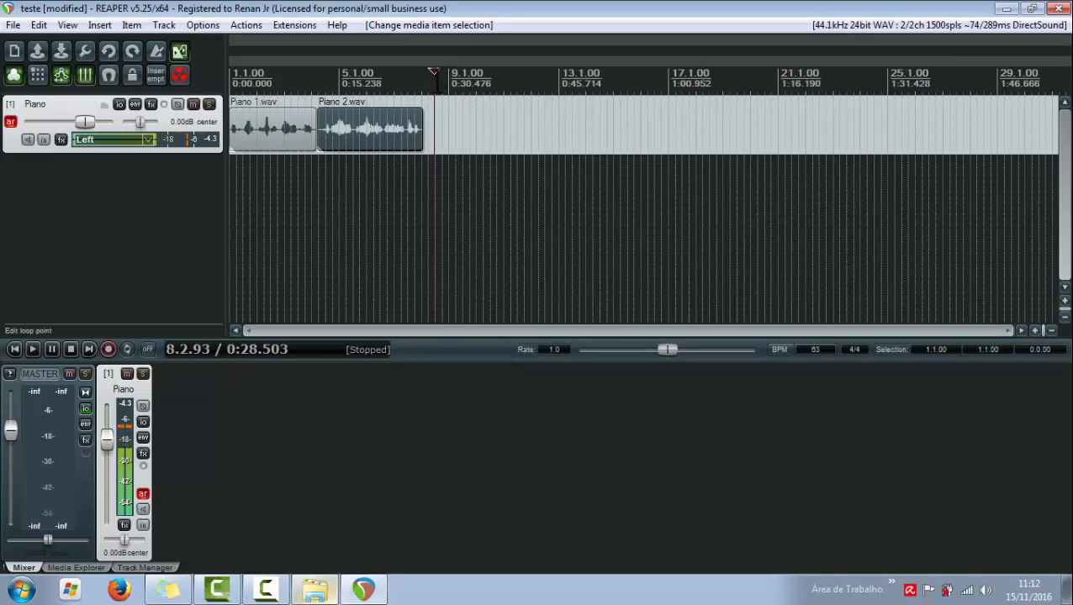
Record a third take on the Piano track, starting just after the Piano 2 item at about 0:27
left_click(430, 78)
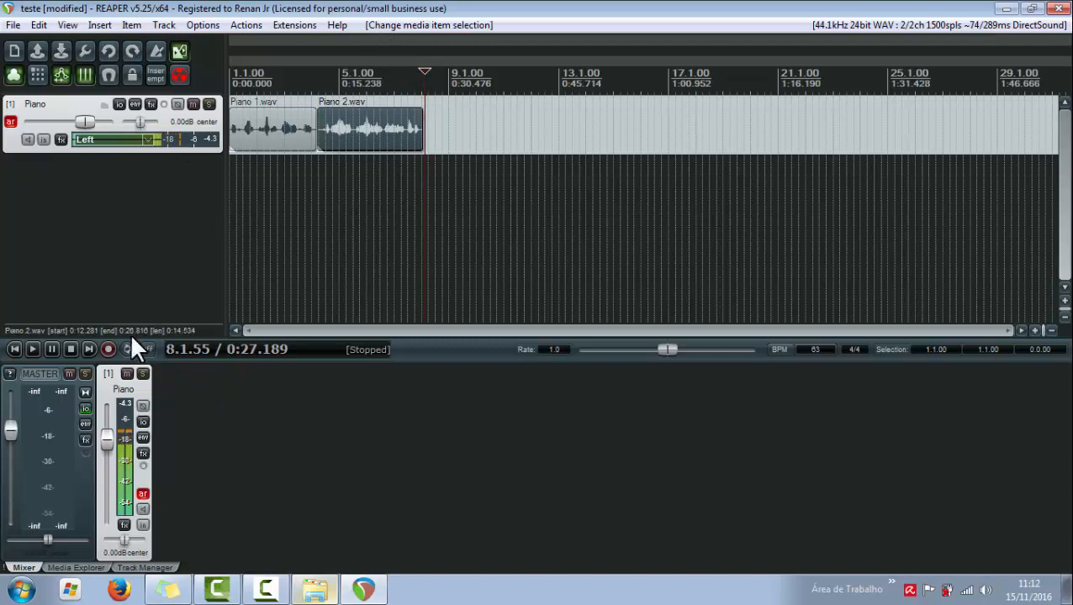
left_click(108, 348)
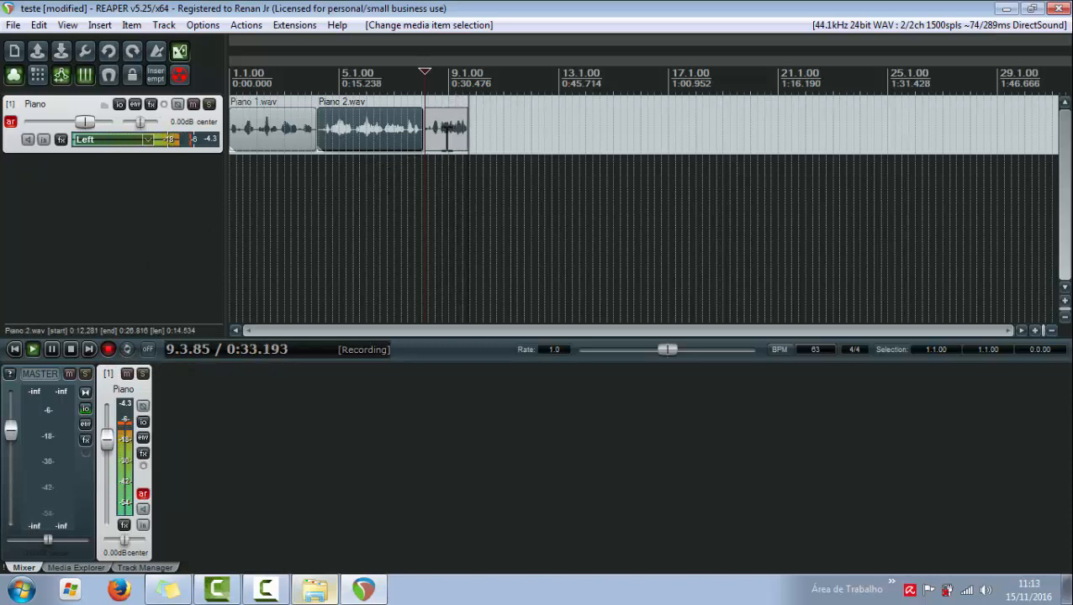
left_click(109, 348)
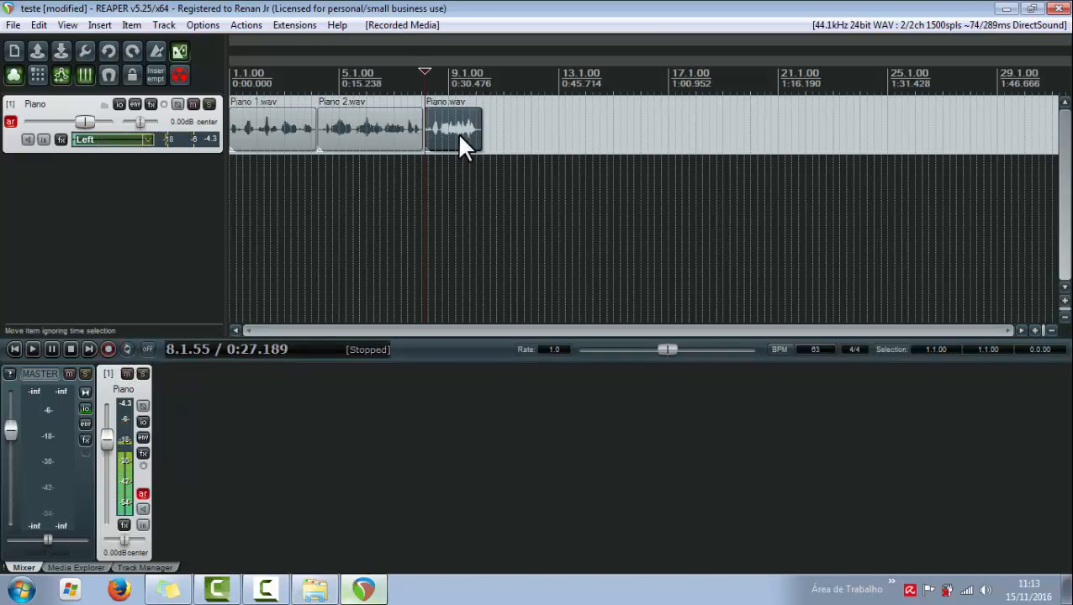
Check the teste folder for the newly recorded Piano WAV file and its peaks subfolder for a matching peak file
left_click(318, 593)
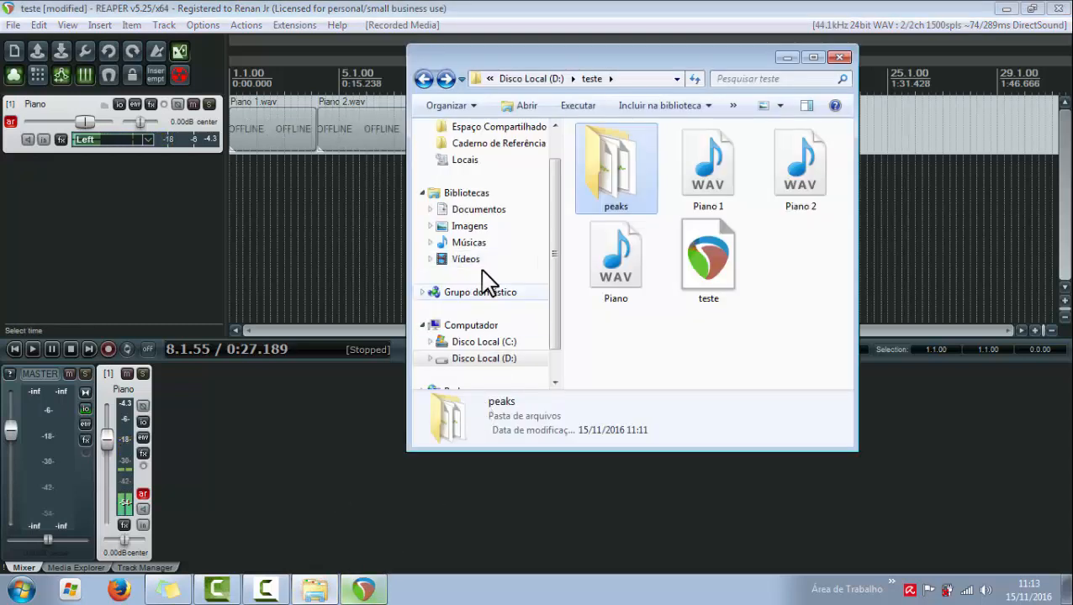
left_click(634, 269)
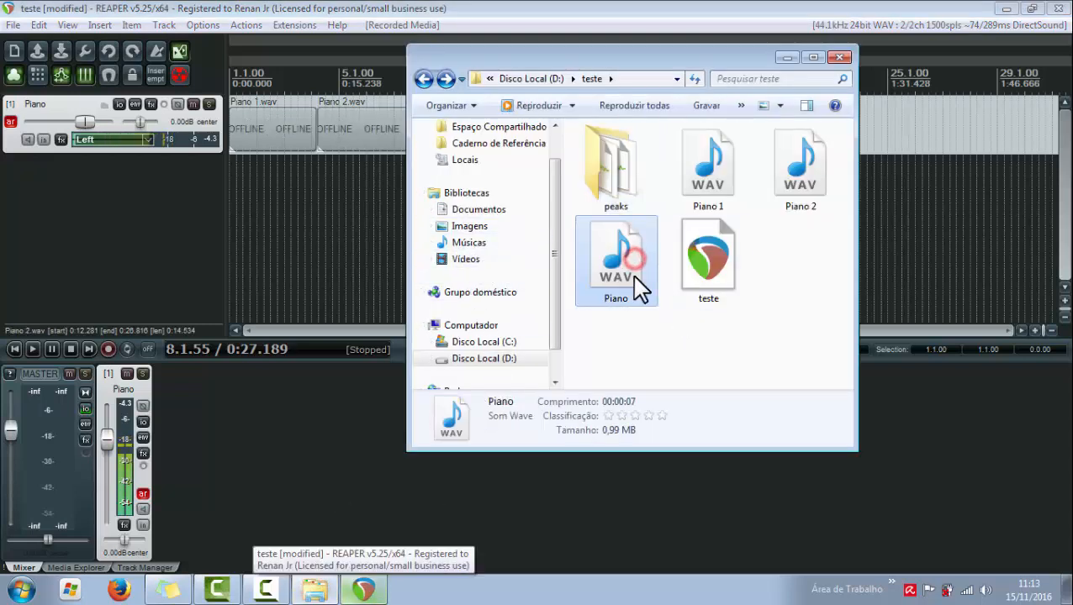
double_click(627, 185)
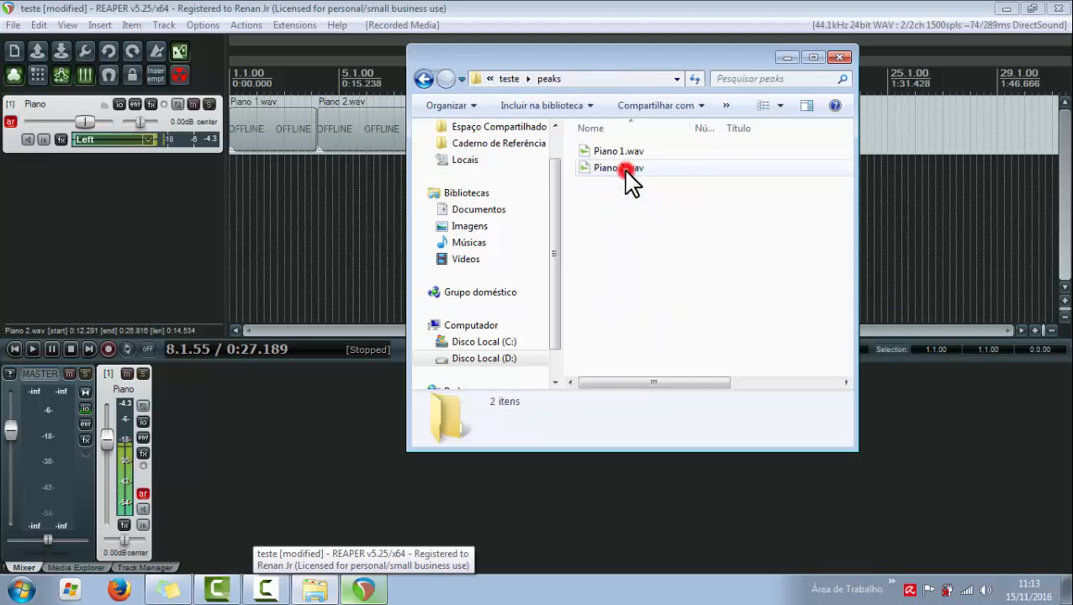
left_click(424, 79)
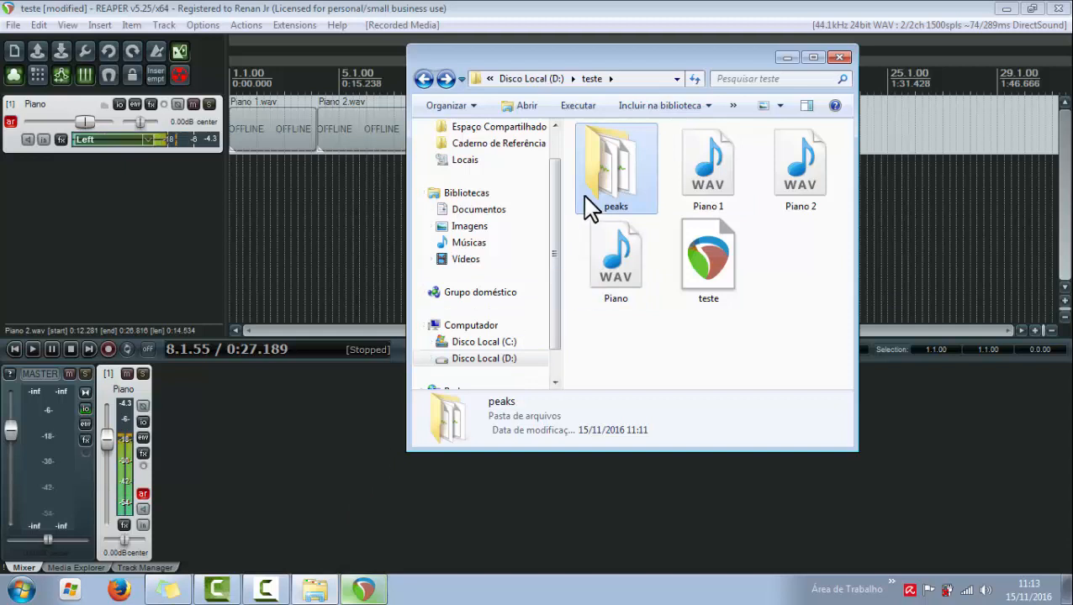
left_click_drag(553, 208, 547, 239)
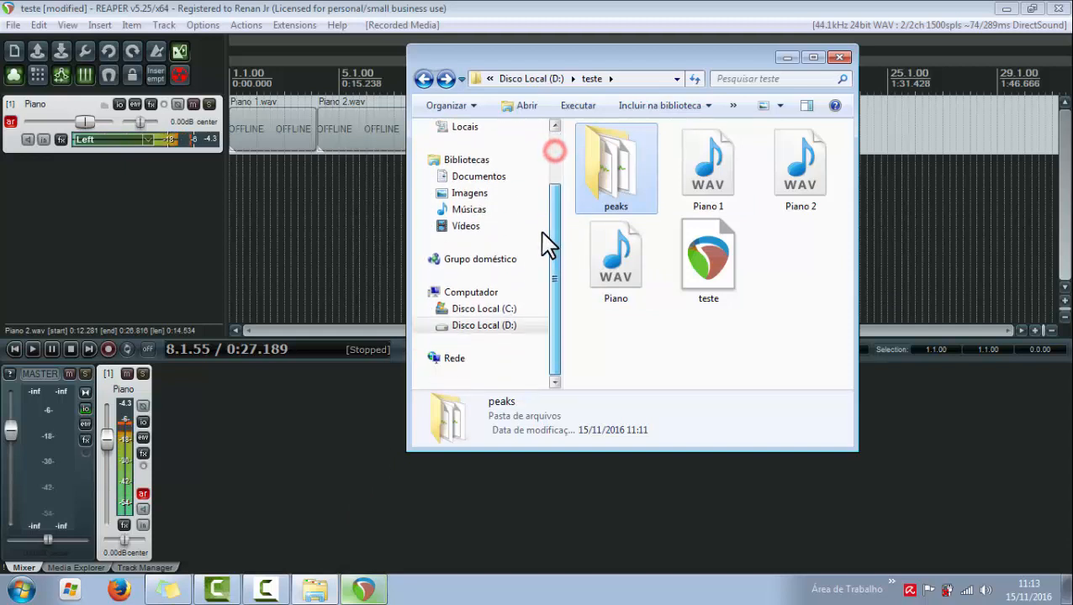
left_click(785, 57)
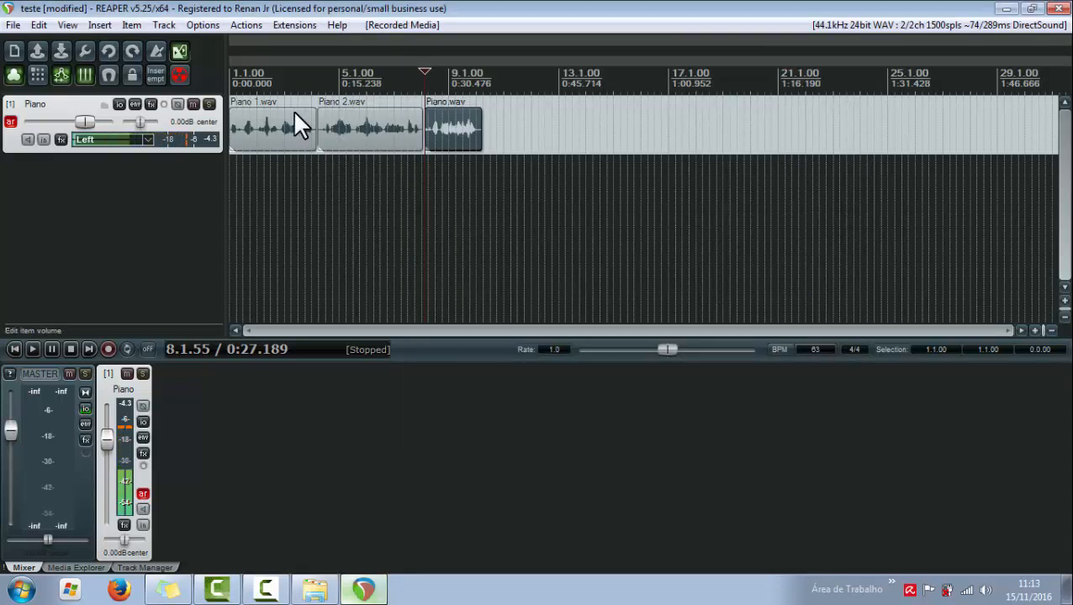
left_click(115, 111)
key("Delete")
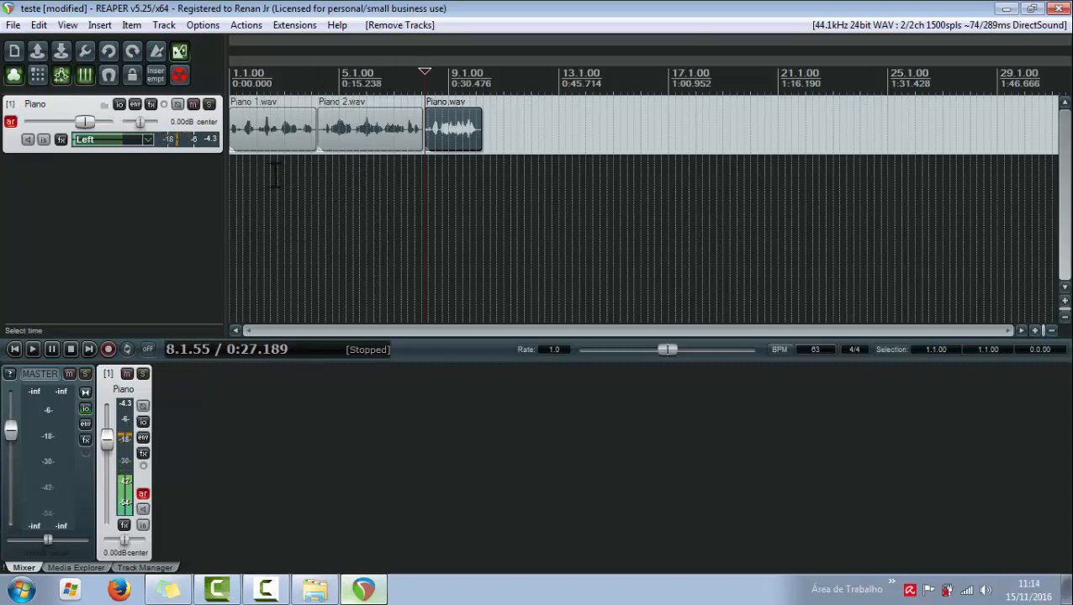
Examine the Piano 1, Piano 2 and Piano WAV files and the REAPER project file in the teste folder
left_click(316, 590)
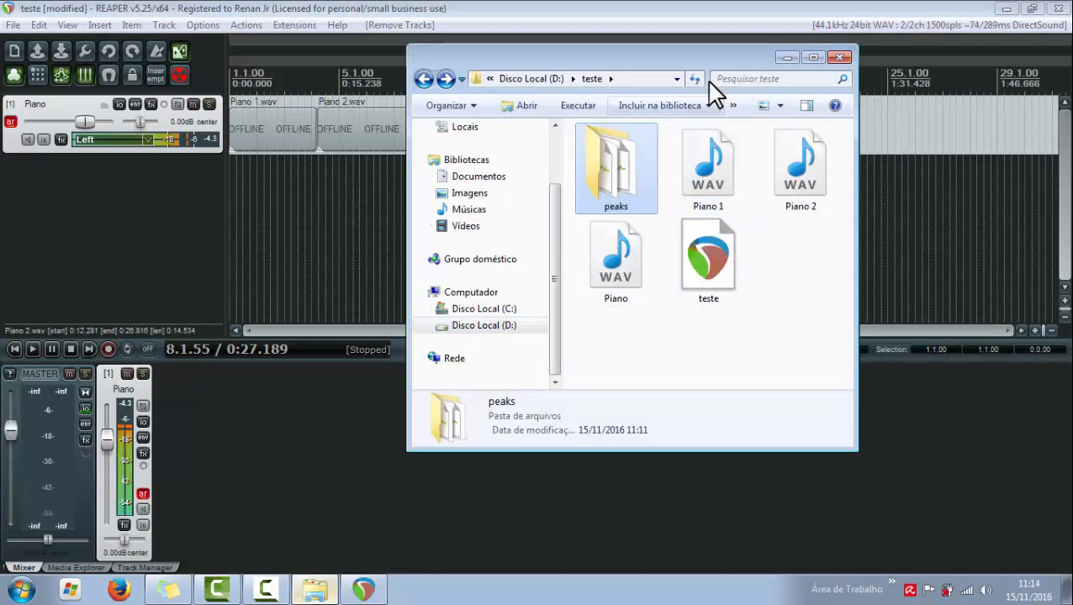
left_click_drag(730, 64, 702, 69)
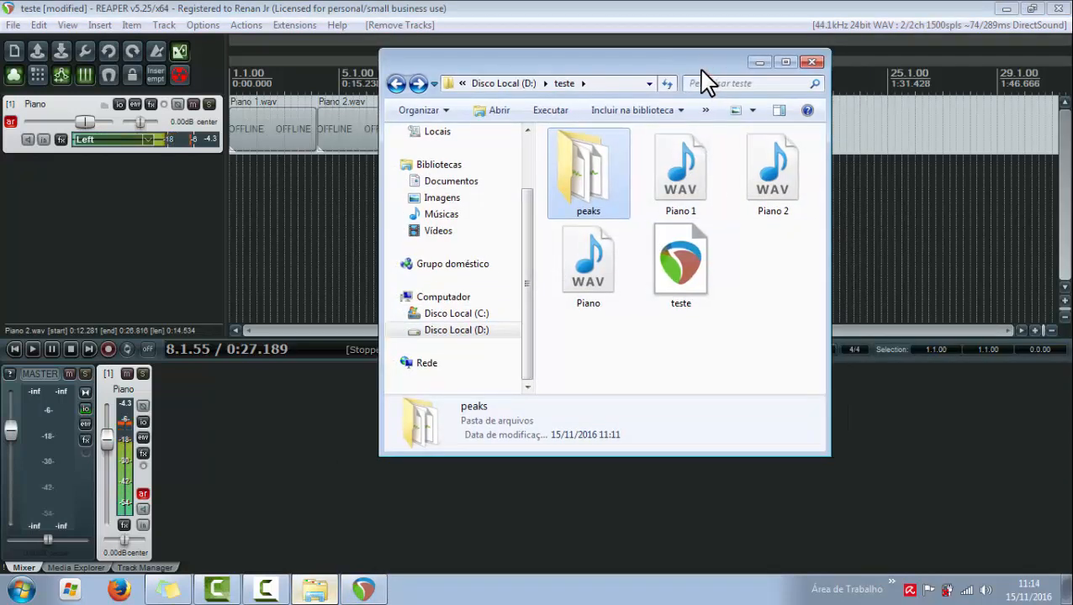
left_click(688, 200)
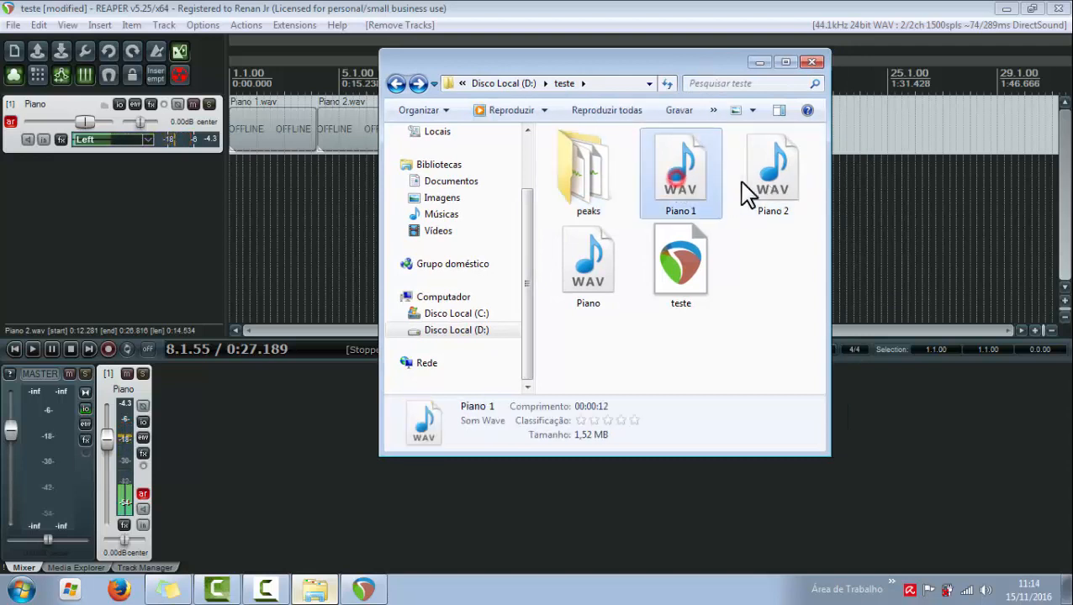
left_click(750, 196)
left_click(597, 282)
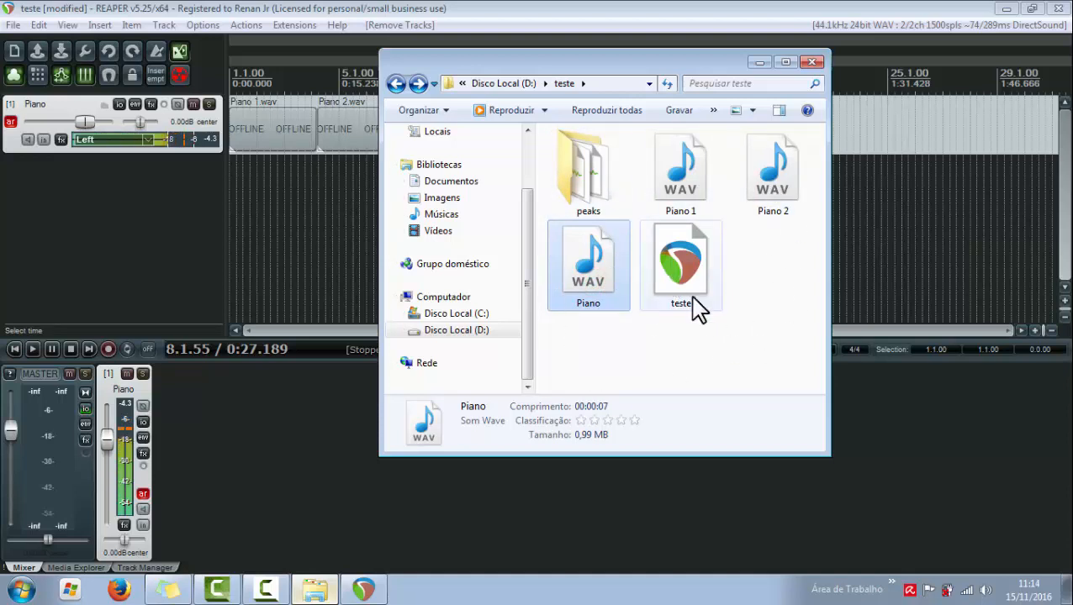
left_click(678, 273)
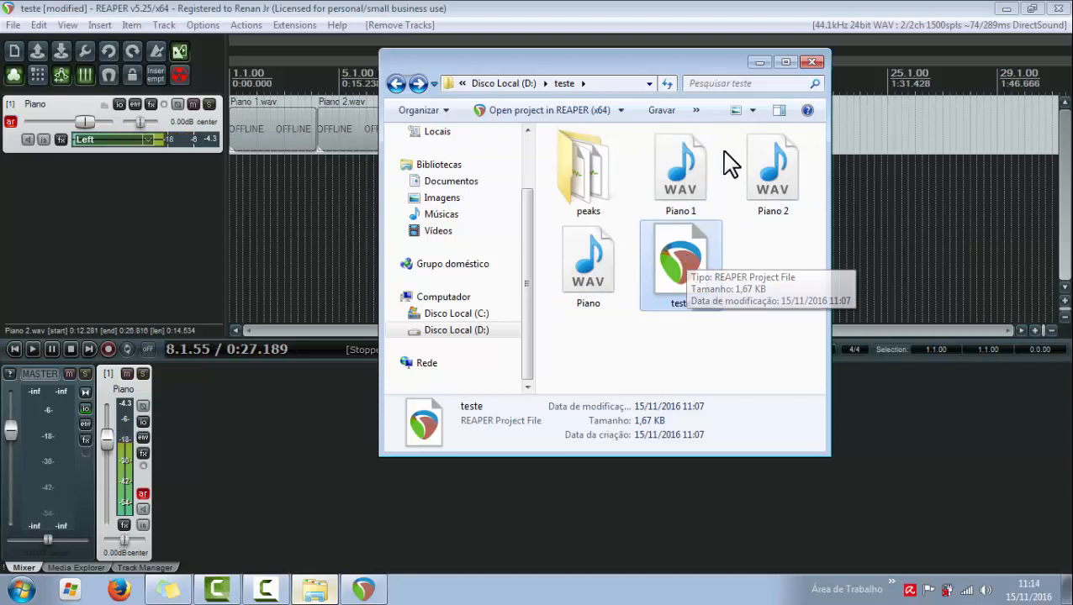
left_click(689, 349)
Return to REAPER and save the teste project under its existing name
left_click(761, 64)
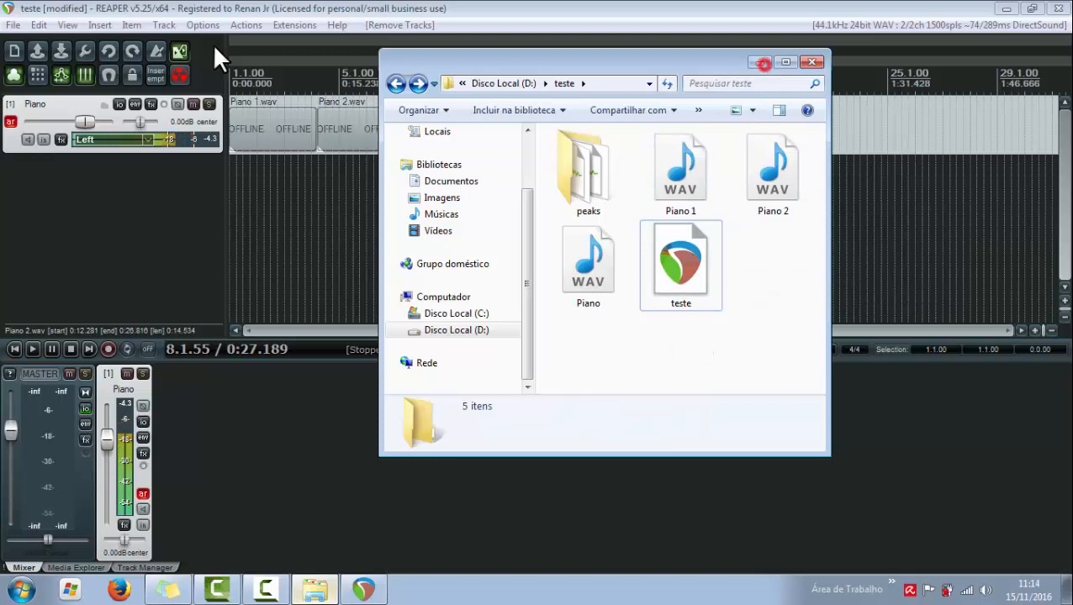
left_click(13, 25)
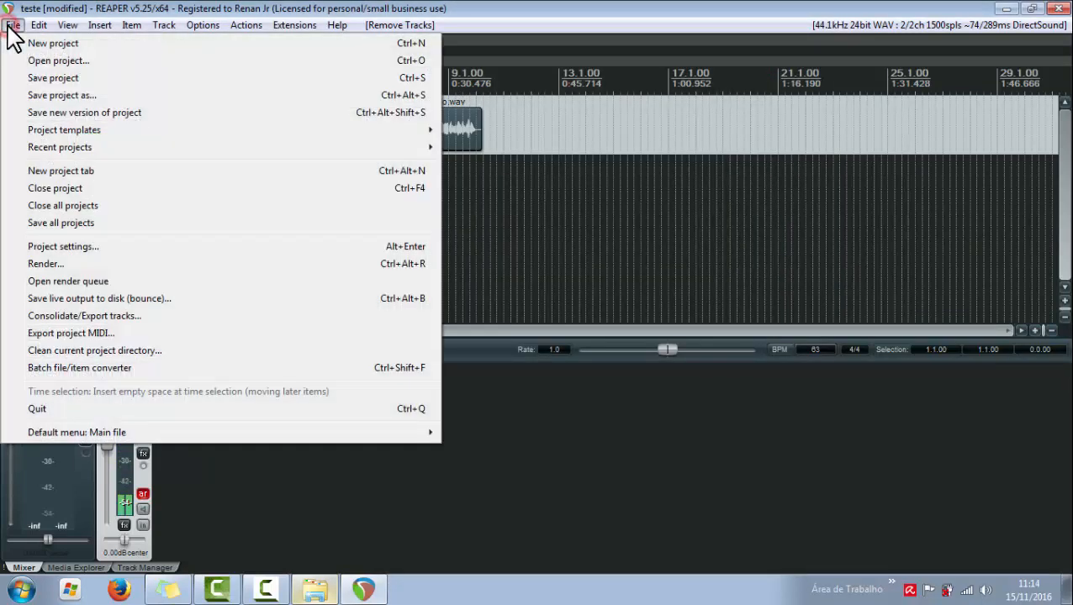
left_click(55, 77)
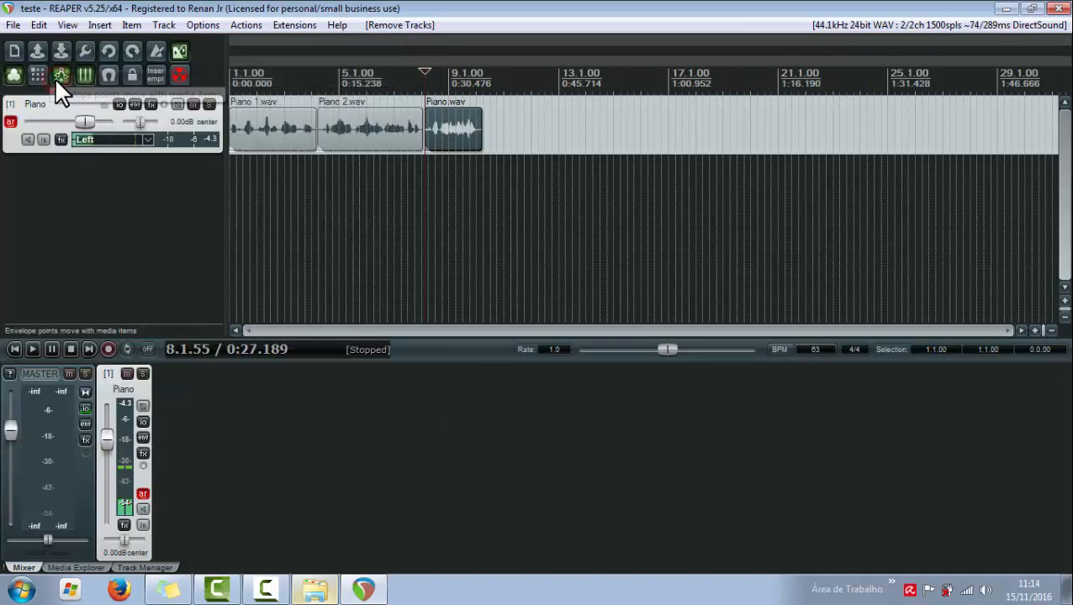
Compare the type, size and modification time of the teste project file and its backup file in the teste folder
left_click(322, 593)
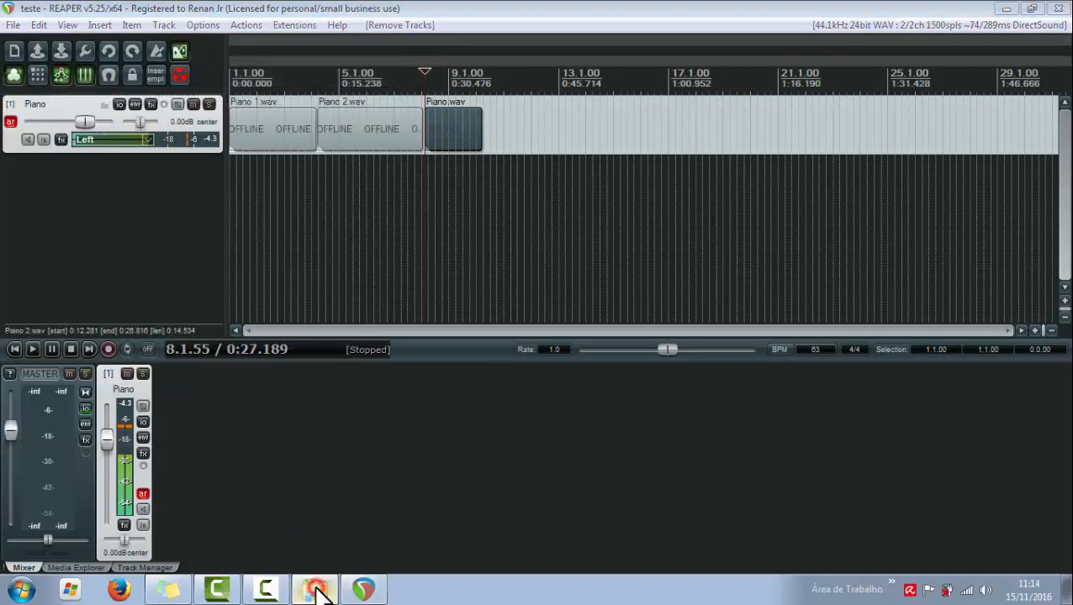
left_click(784, 274)
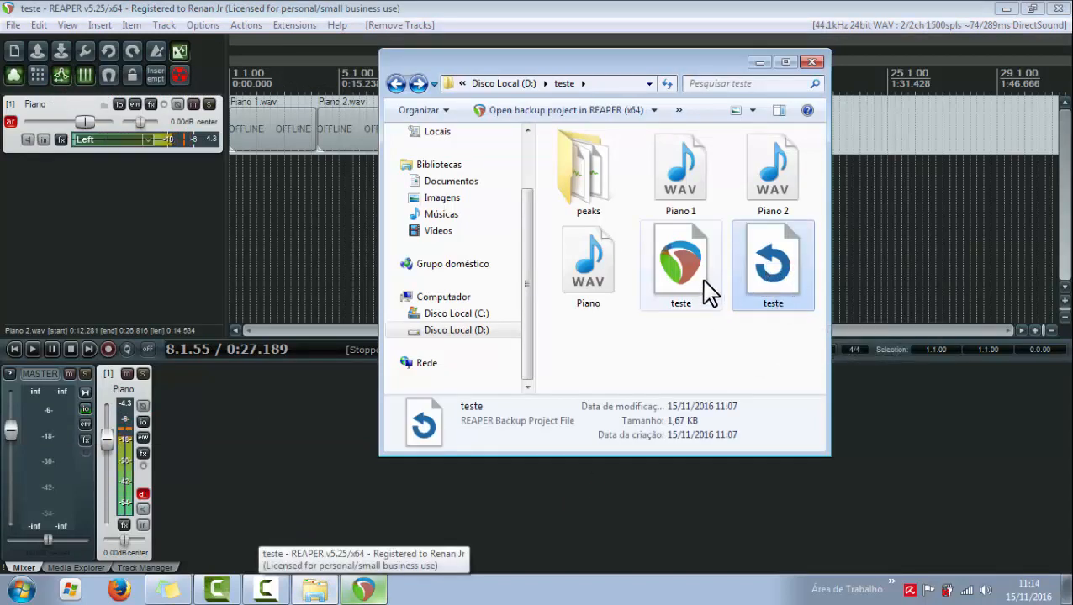
left_click(680, 275)
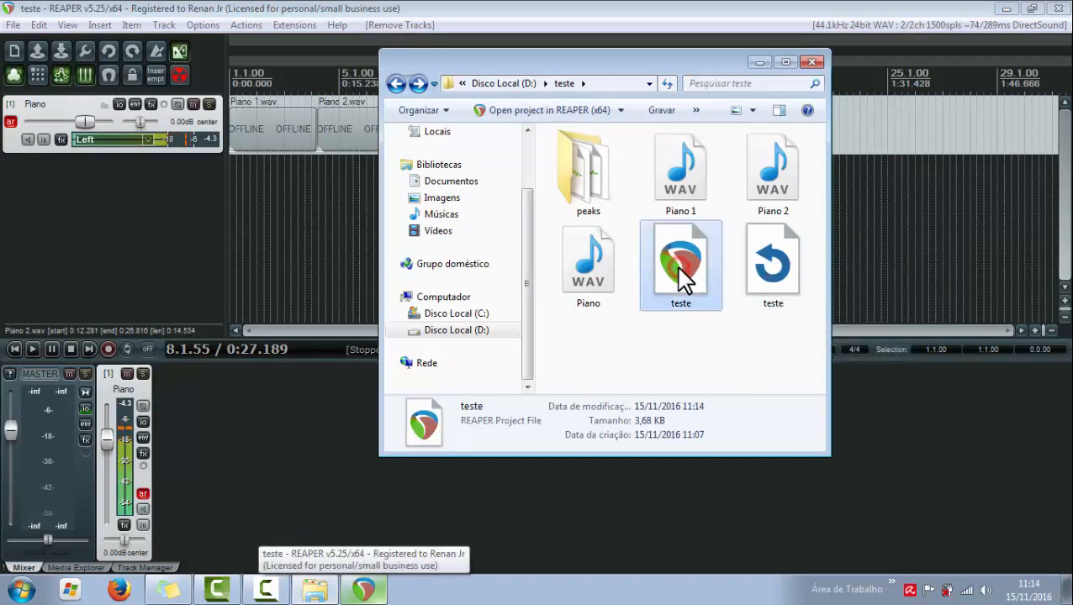
left_click(778, 284)
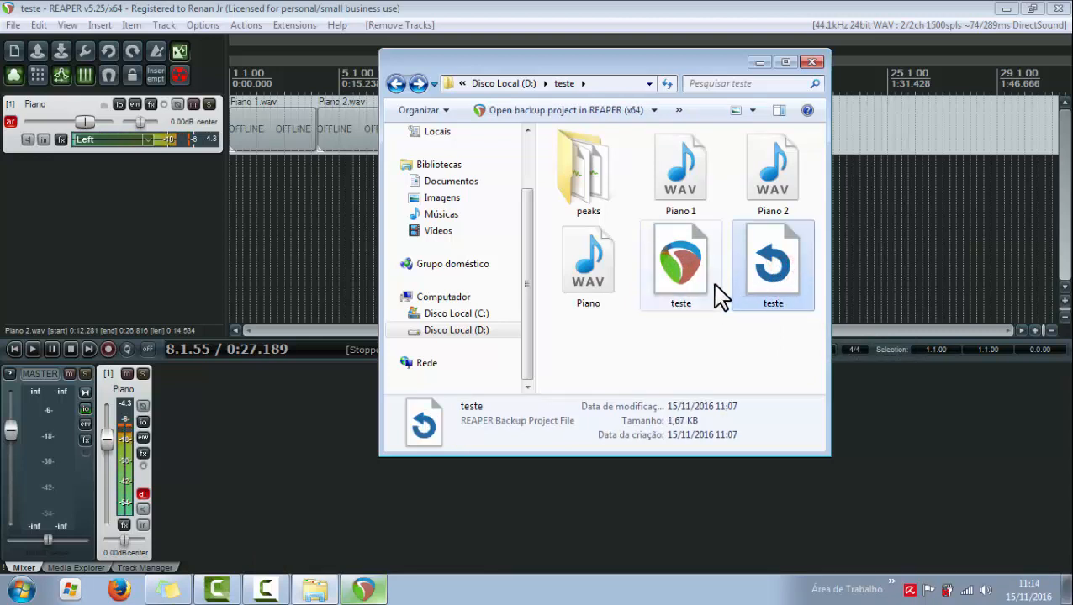
left_click(700, 284)
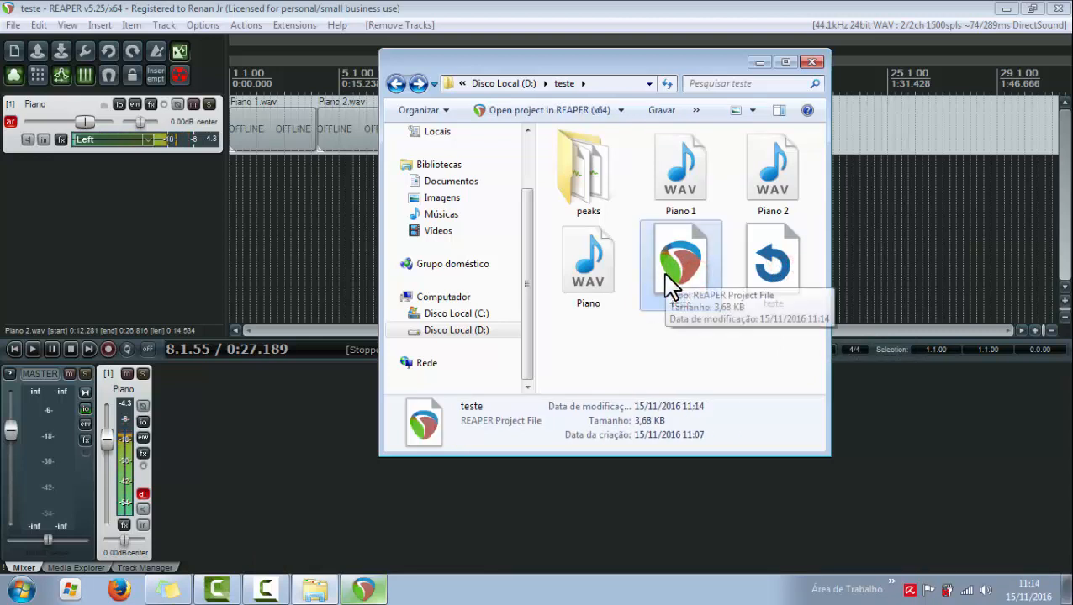
left_click(788, 290)
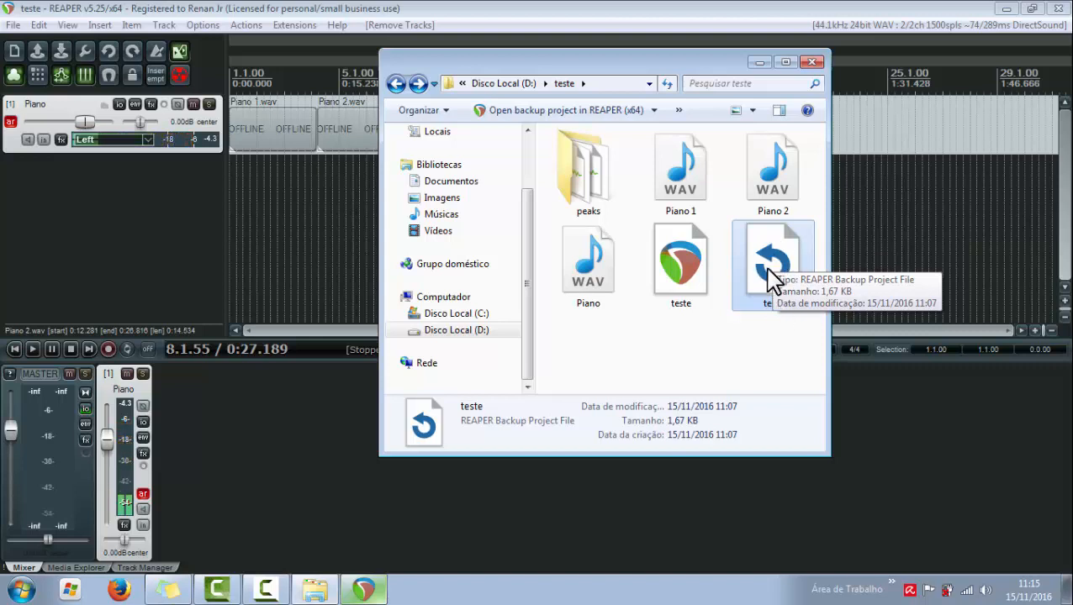
left_click(677, 283)
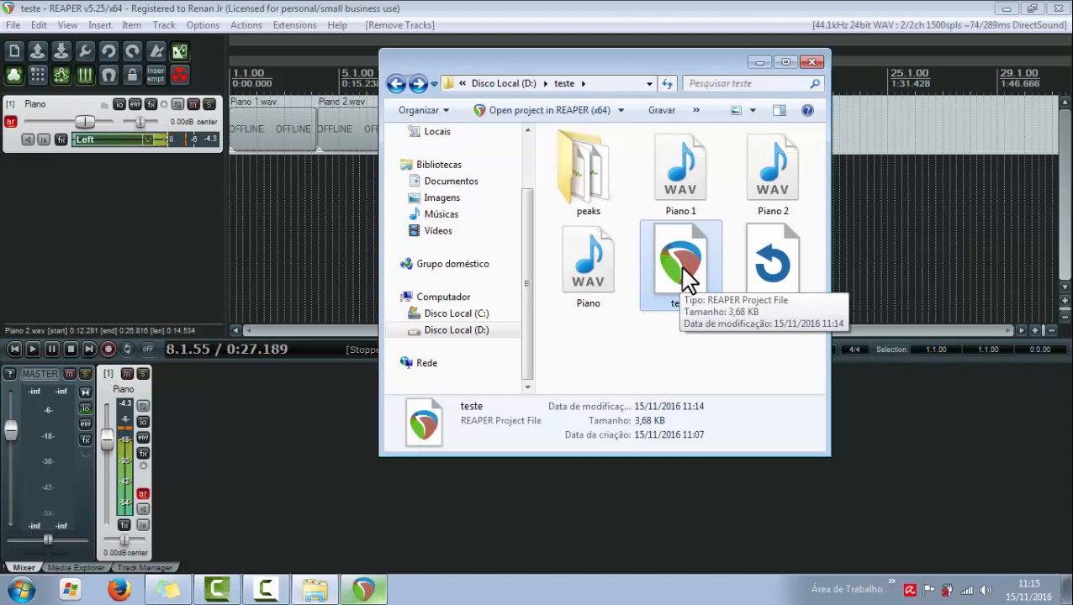
left_click(771, 283)
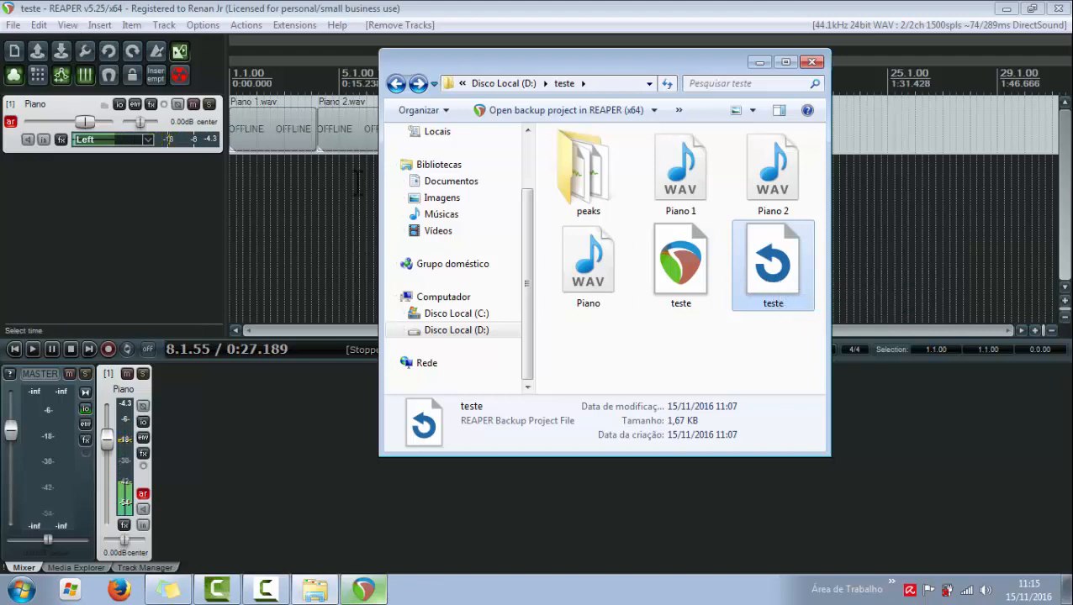
Save the REAPER project under the new name teste 2 in the teste folder, moving all media into the project directory
left_click(13, 24)
mouse_move(39, 24)
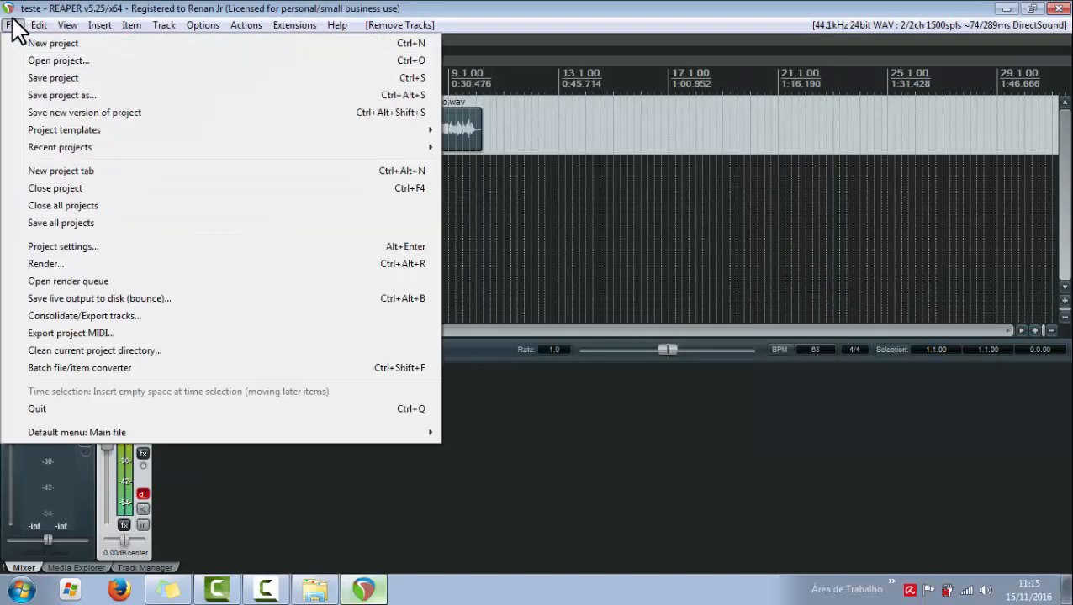
left_click(44, 92)
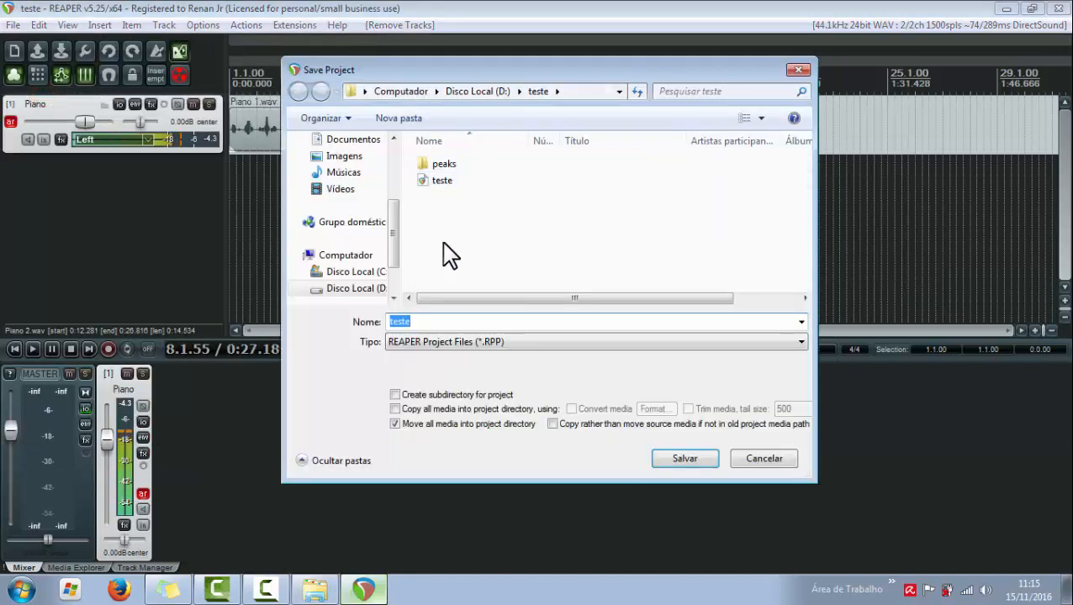
left_click(426, 322)
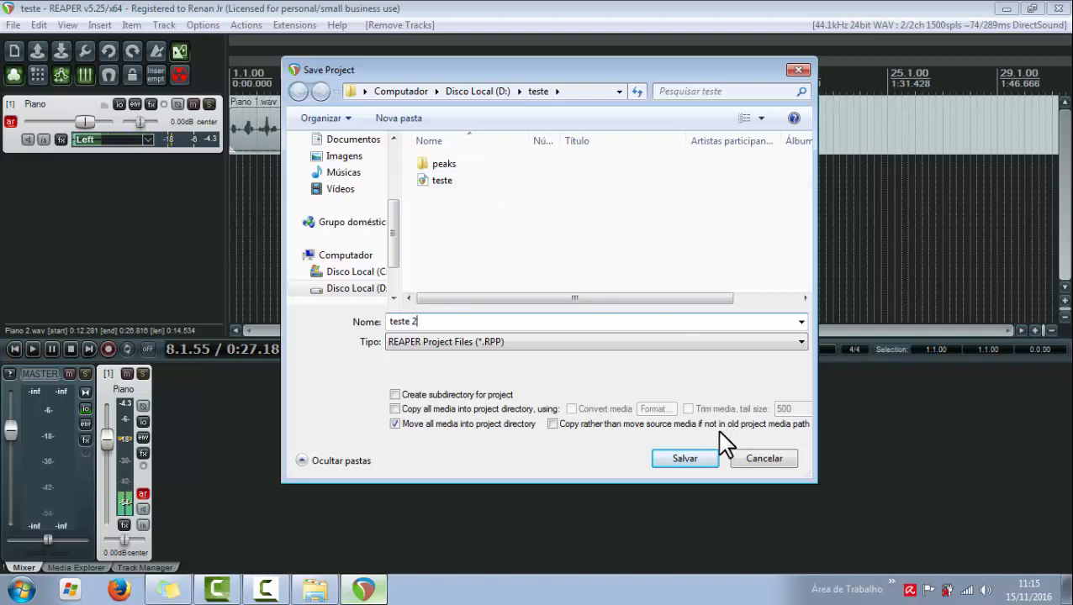
left_click(684, 459)
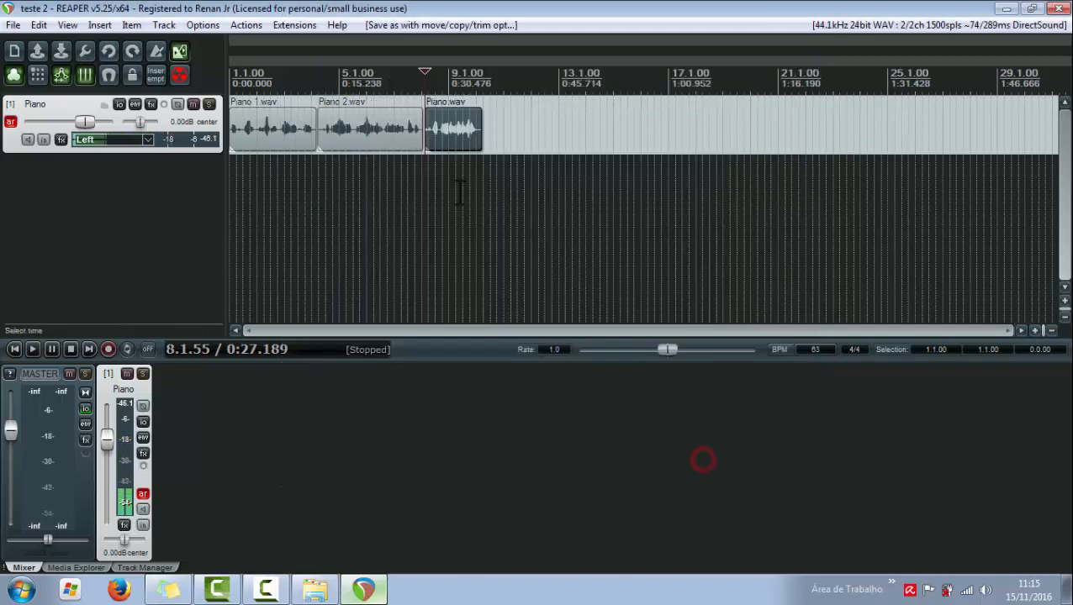
Examine the new teste 2 project file in the teste folder and return to REAPER
left_click(326, 589)
left_click(685, 271)
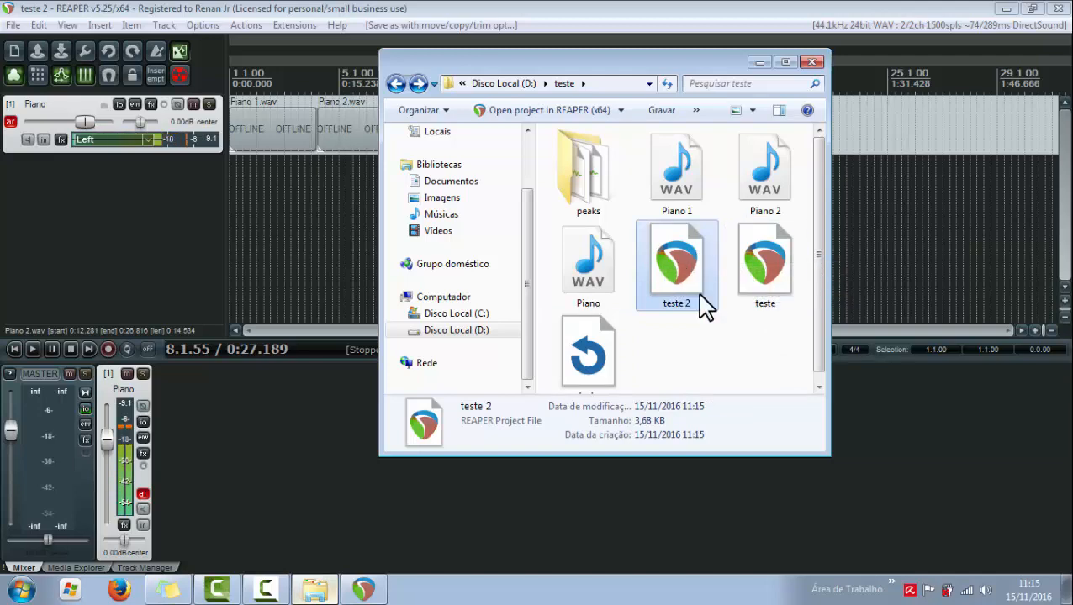
left_click(134, 8)
Deselect the last Piano item, place the edit cursor at about 0:38.5, and save the teste 2 project under its existing name
left_click(13, 25)
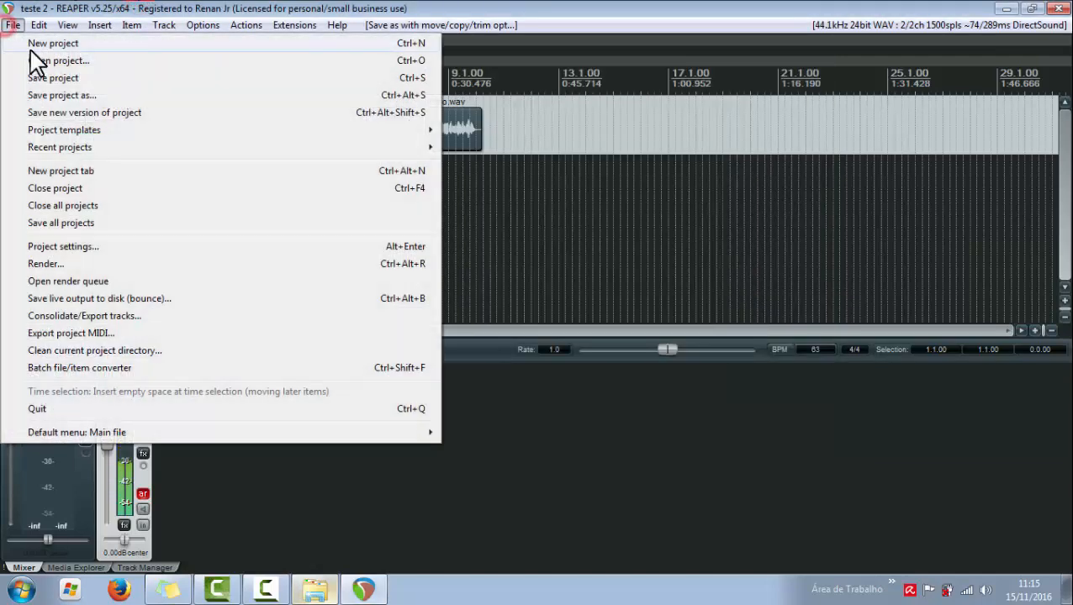
left_click(574, 43)
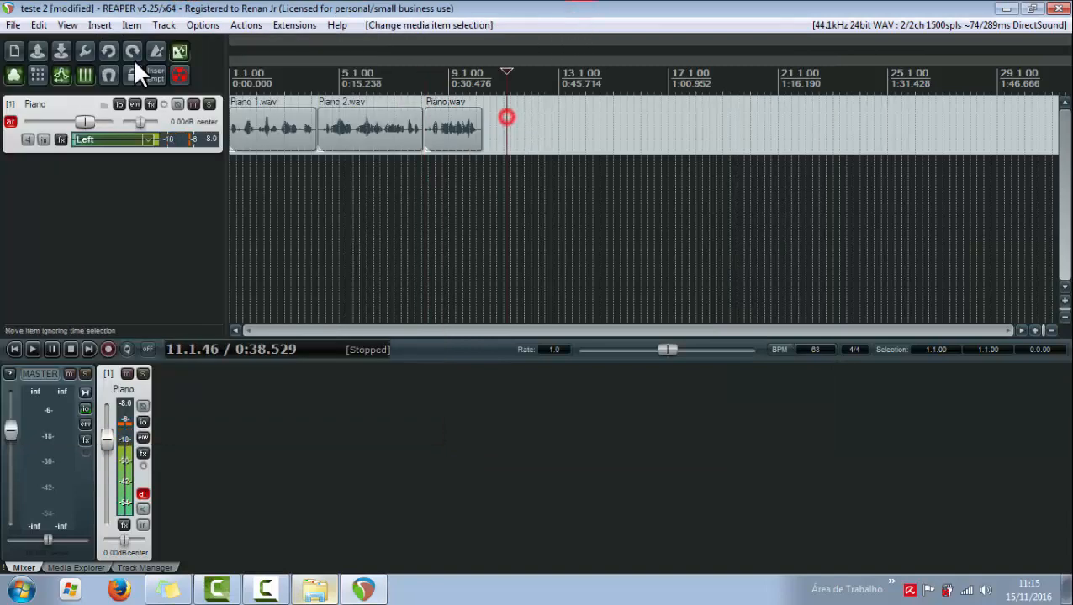
left_click(13, 24)
left_click(29, 78)
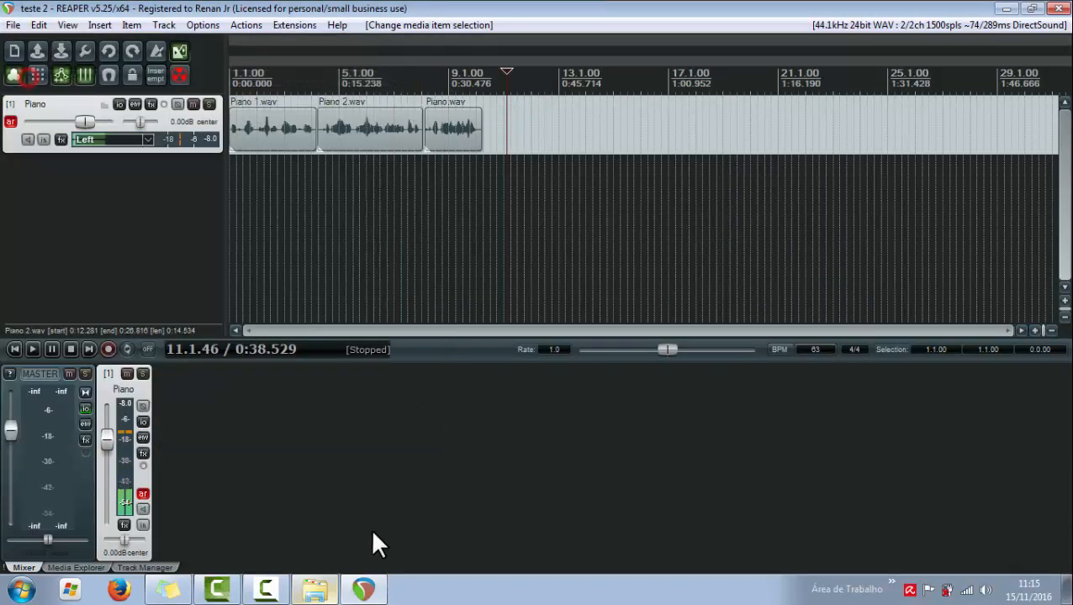
Compare the teste and teste 2 backup project files in the teste folder, and minimize the folder window
left_click(314, 589)
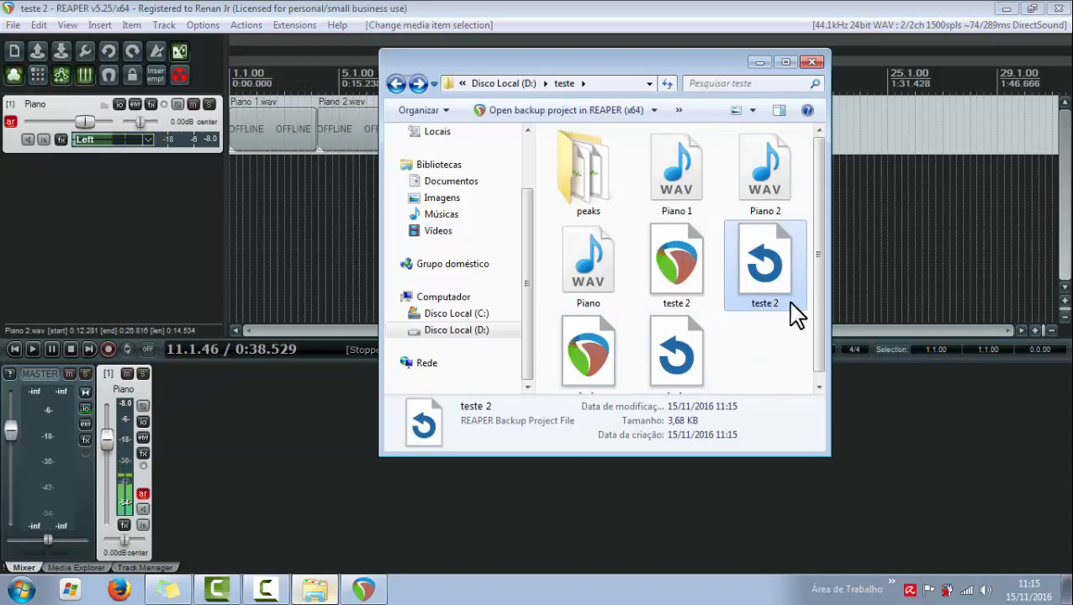
left_click_drag(816, 268, 820, 281)
left_click(687, 338)
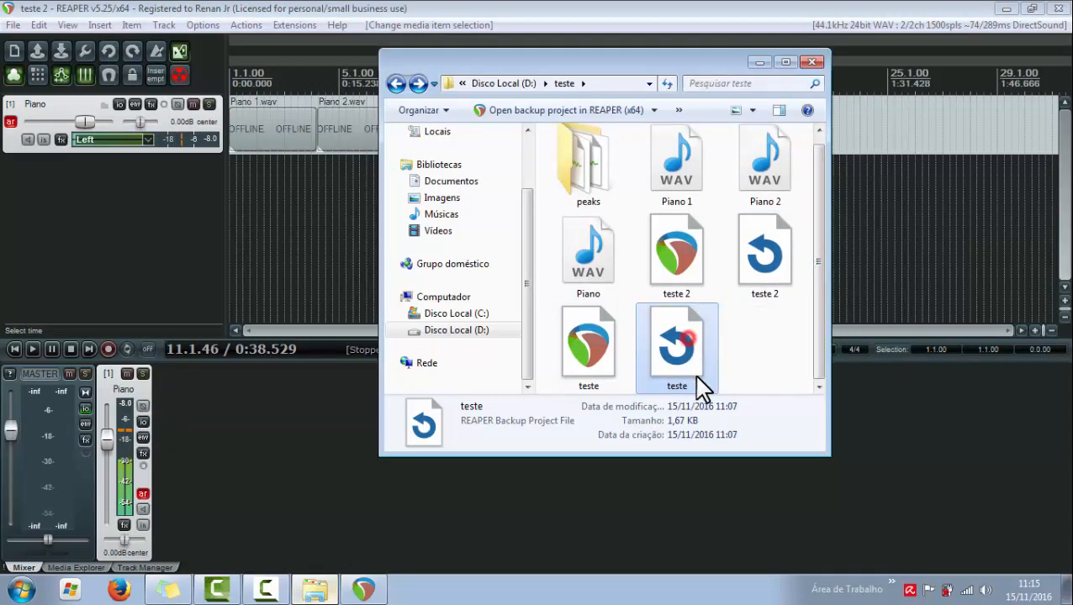
left_click(775, 279)
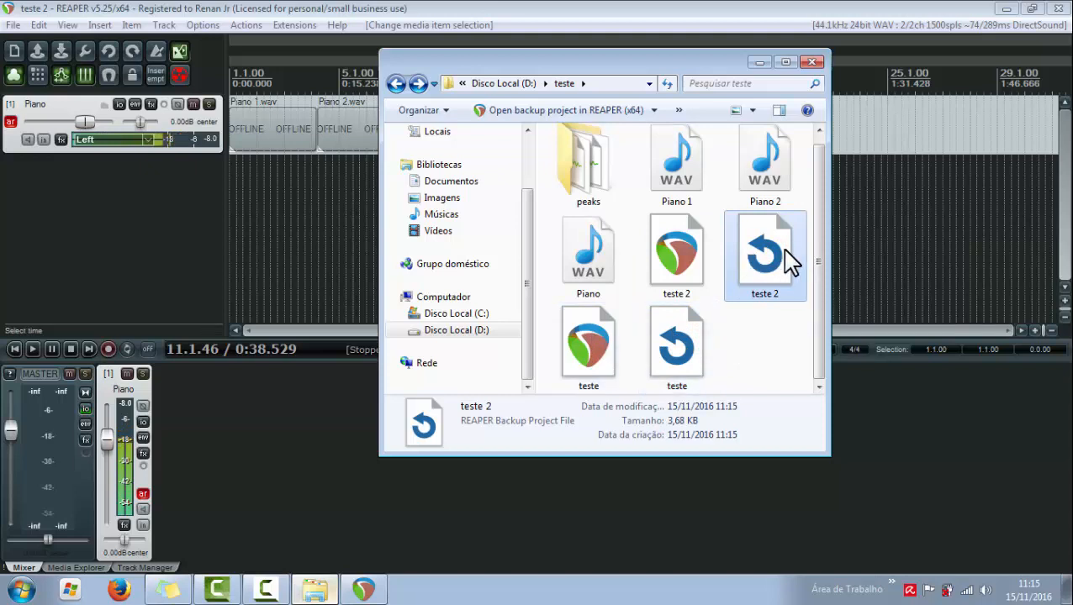
left_click(758, 63)
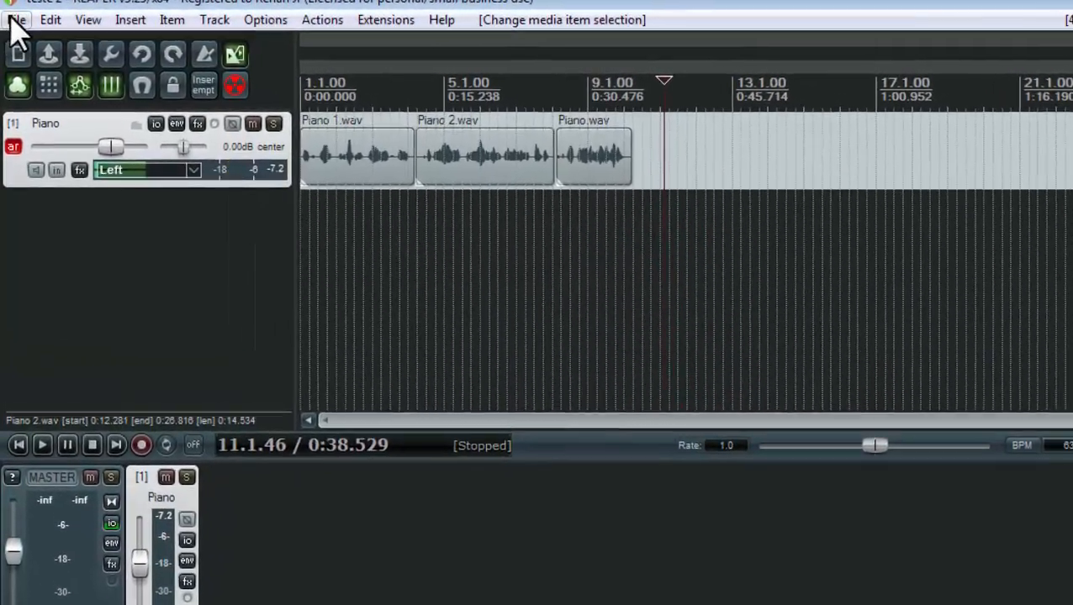
Set the project's media file path to Audio, stored as a default project setting, and check the teste folder
left_click(10, 24)
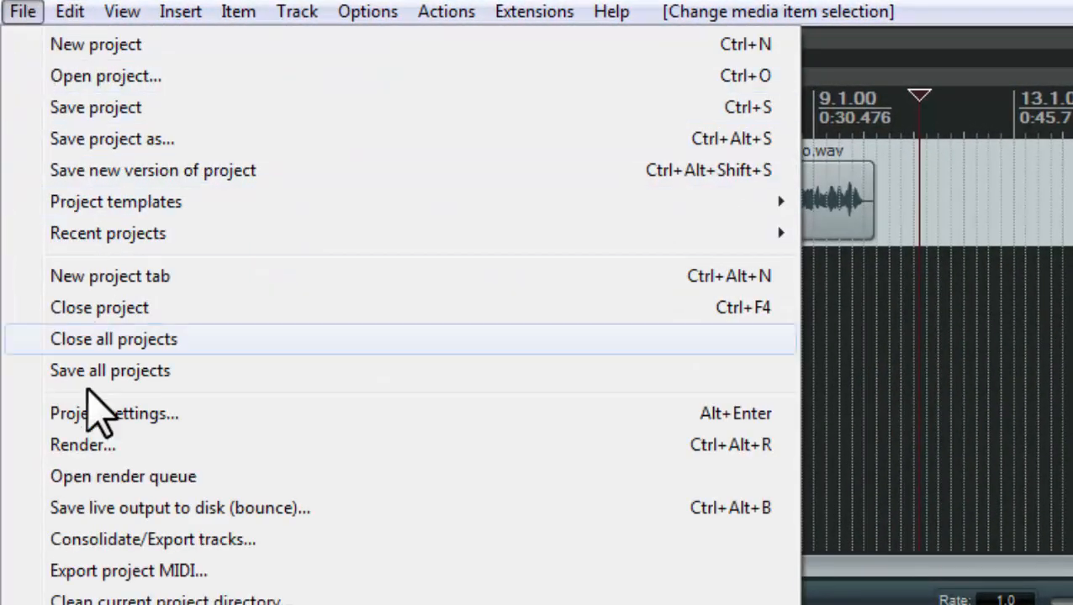
left_click(94, 416)
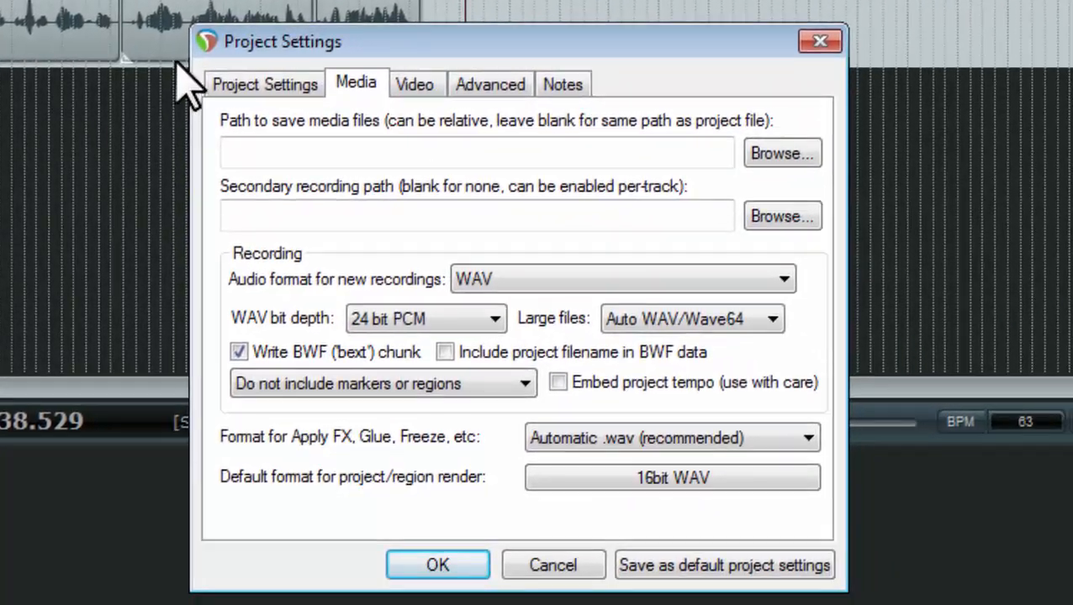
left_click(358, 82)
left_click(311, 155)
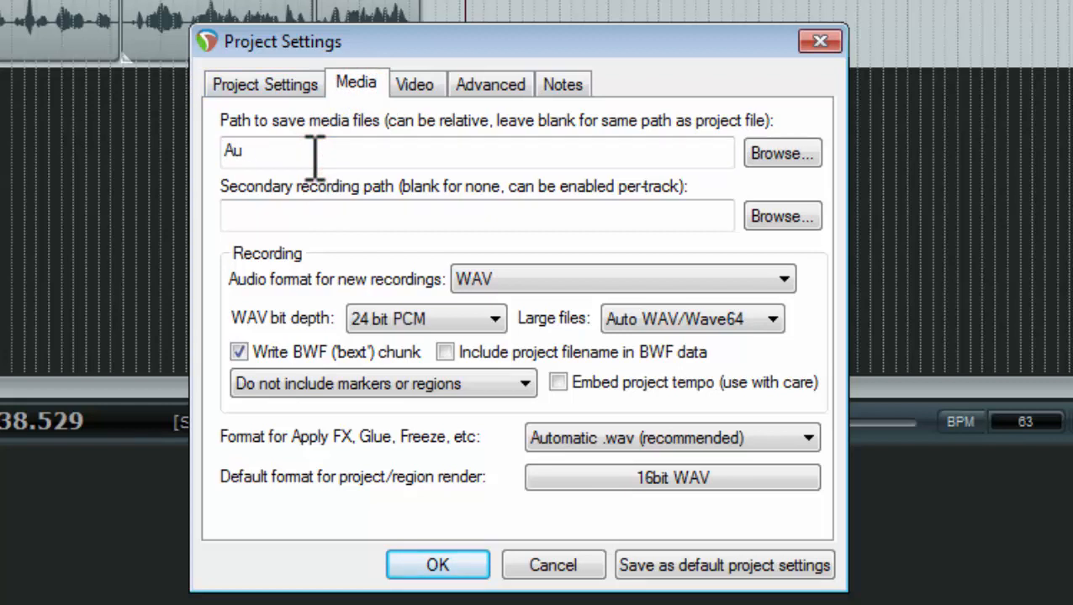
type("Audio")
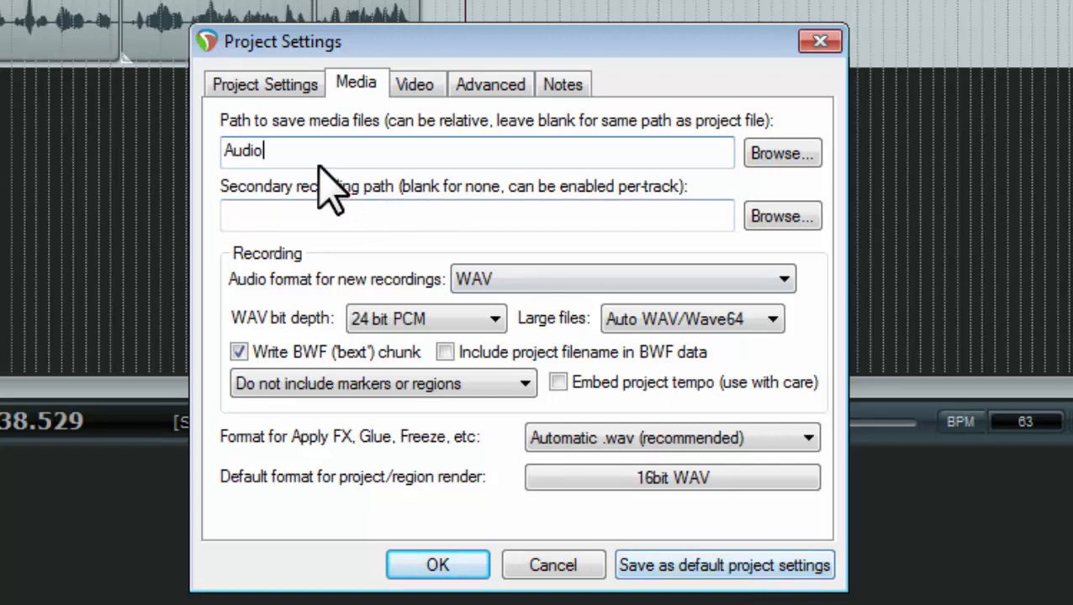
left_click(722, 565)
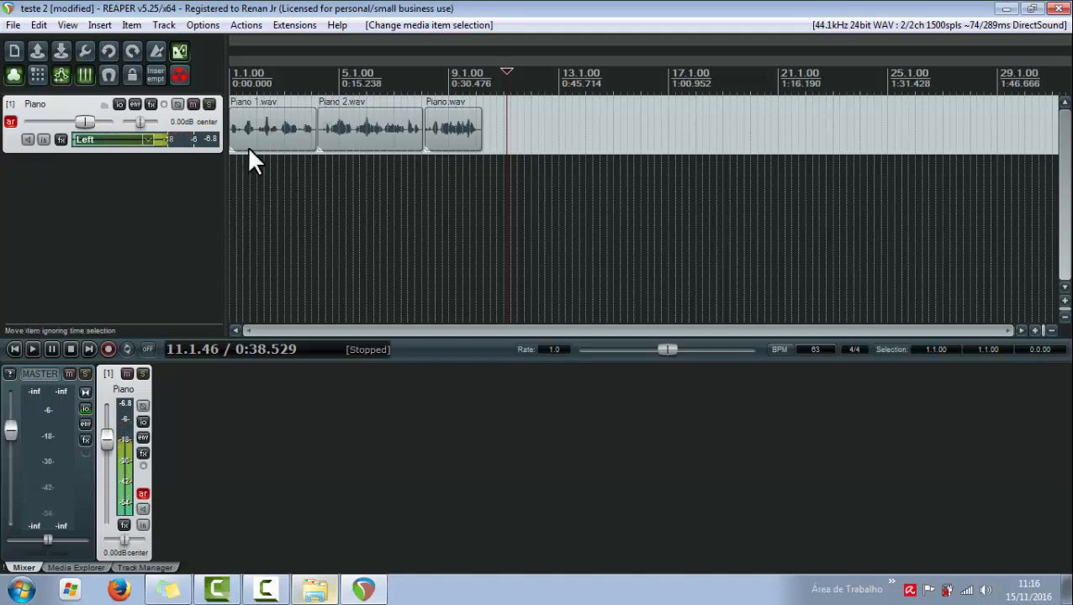
left_click(315, 592)
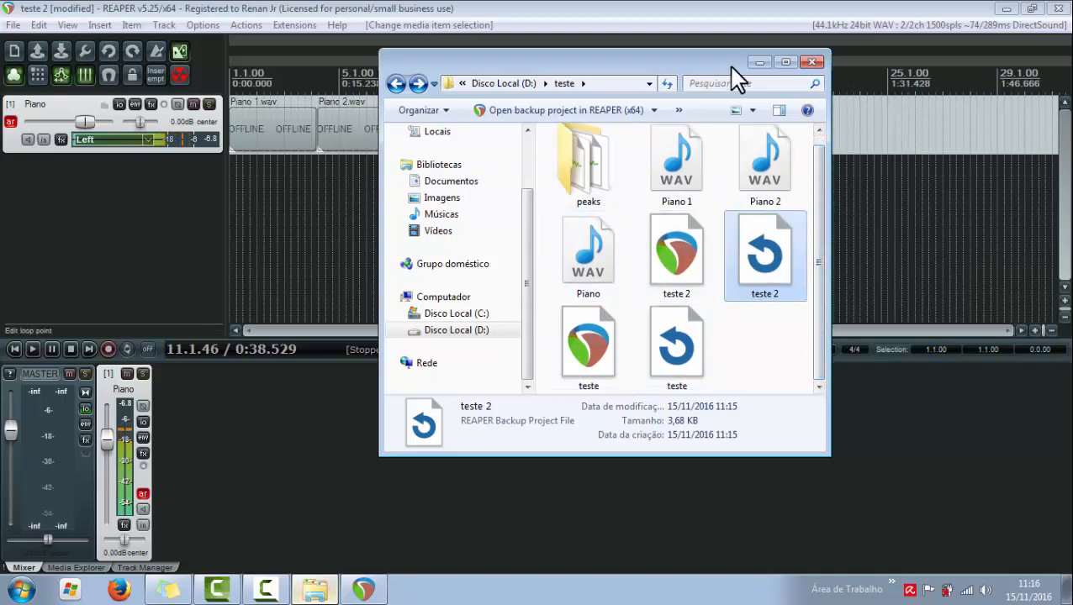
left_click(759, 62)
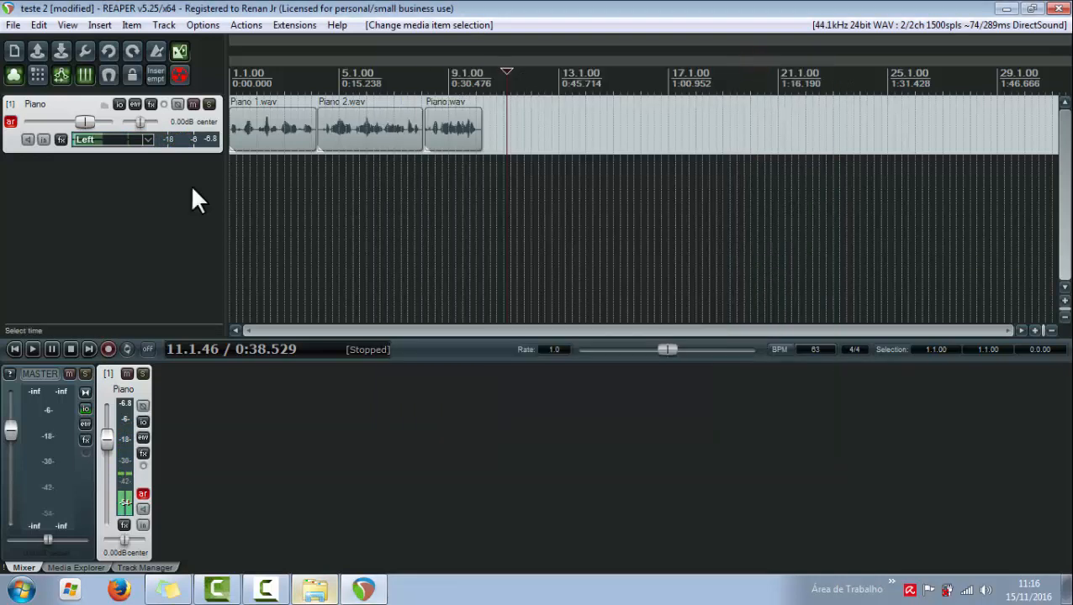
Add a second track below Piano, and disarm and mute the Piano track
double_click(90, 182)
left_click(10, 123)
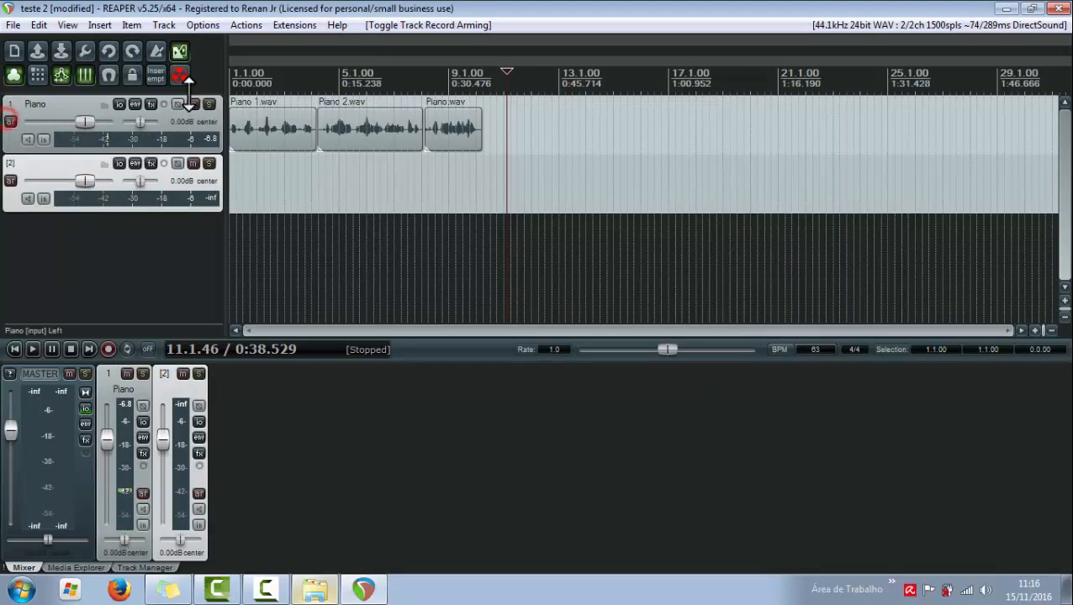
left_click(192, 104)
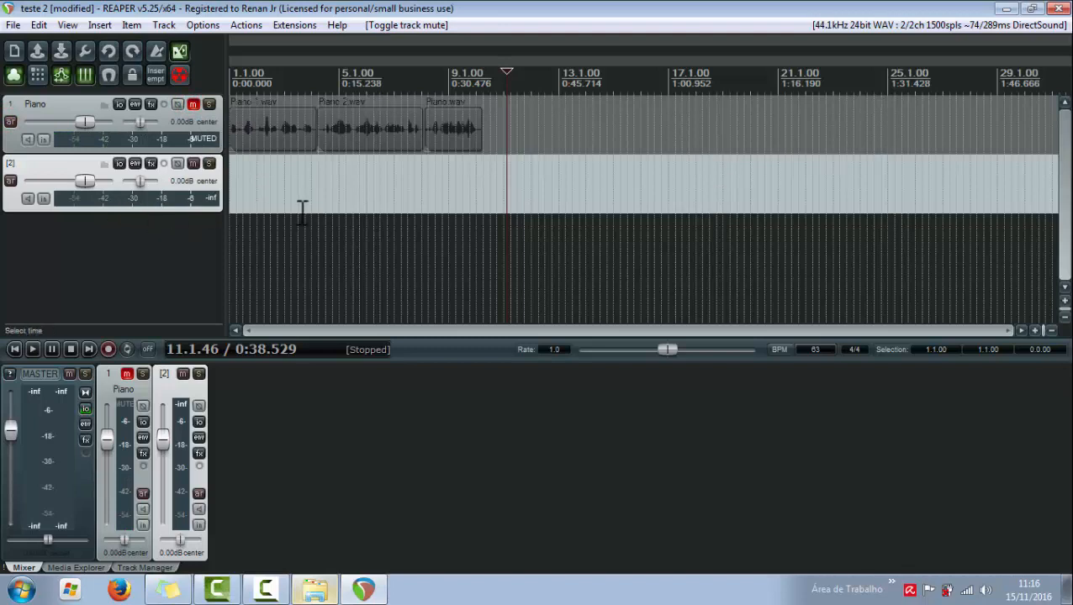
Arm track 2, record about 11 seconds from the project start, and stop the transport
left_click(15, 349)
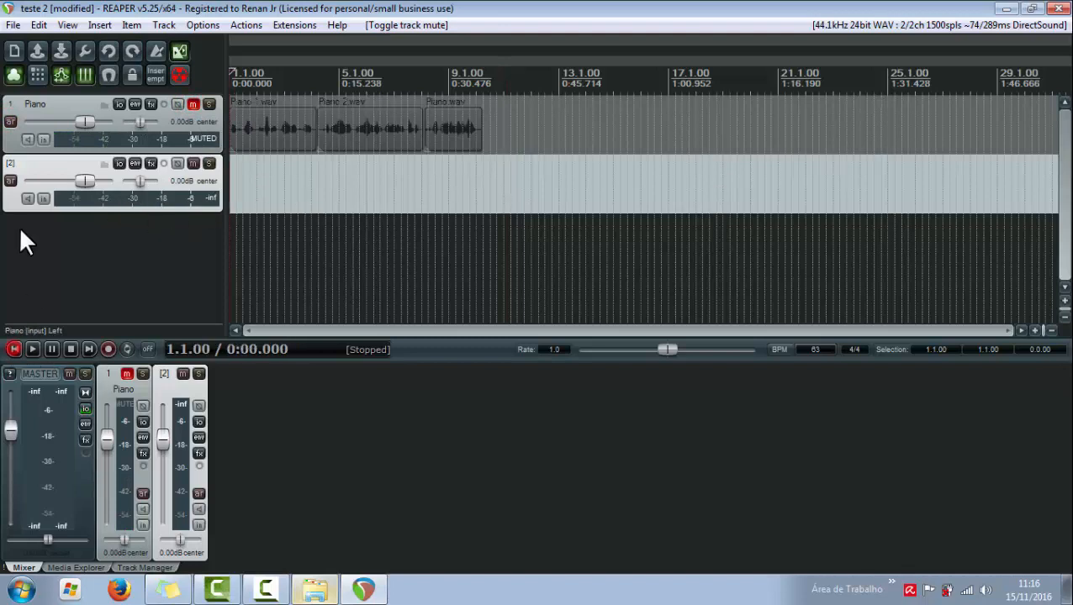
left_click(10, 181)
left_click(108, 348)
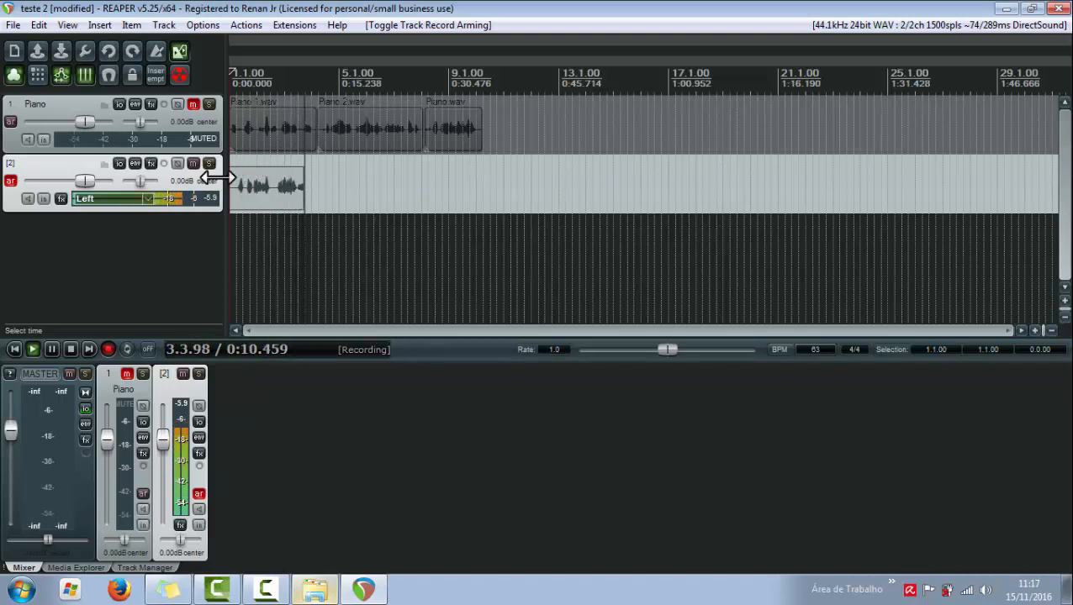
left_click(109, 348)
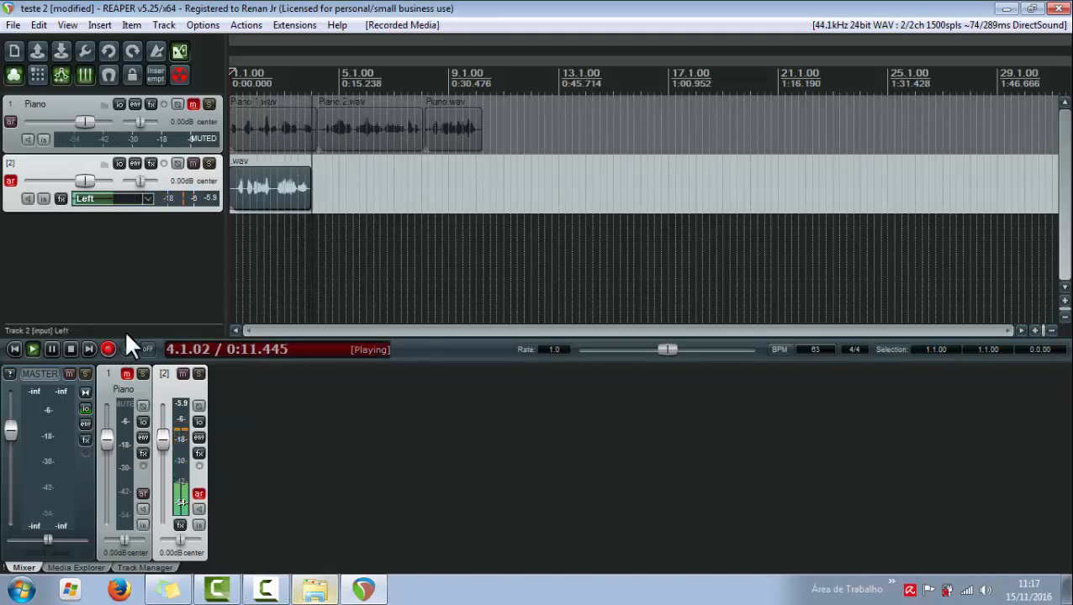
left_click(314, 588)
left_click(304, 12)
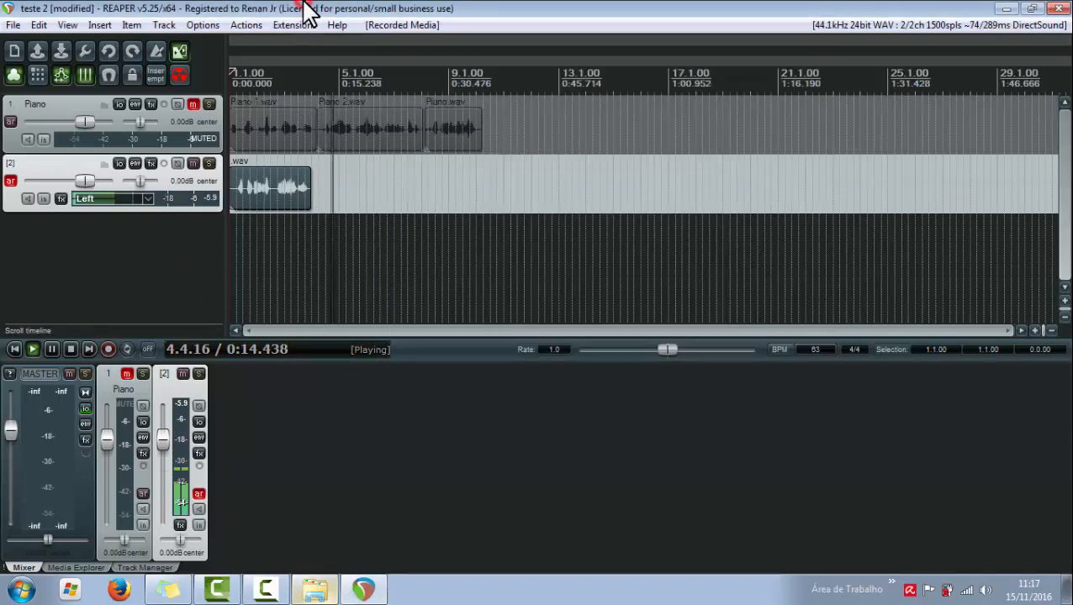
key("space")
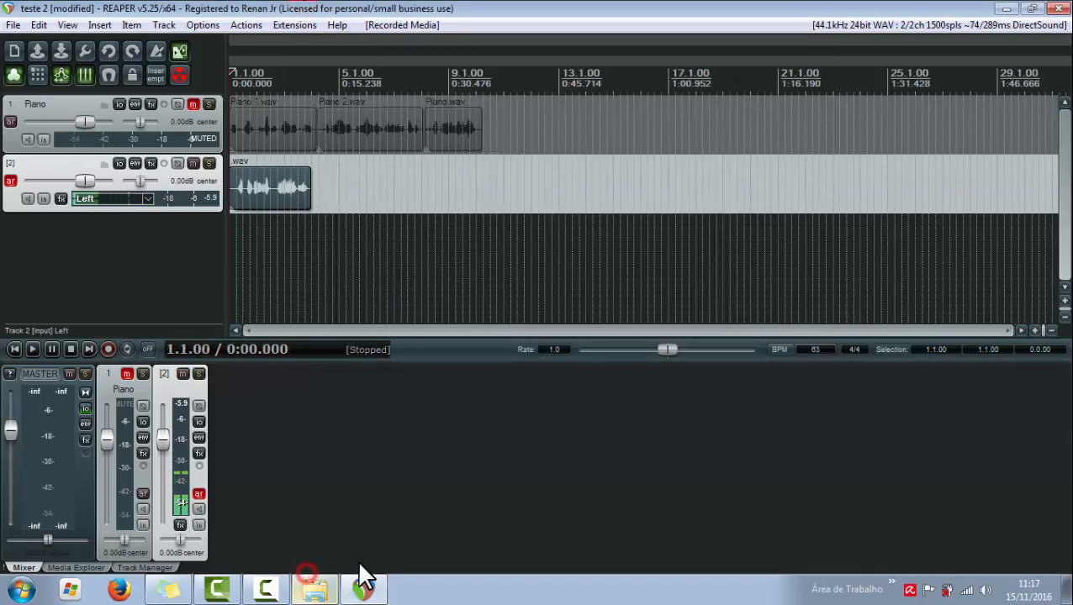
Open the Audio folder inside the teste folder and inspect the newly recorded WAV file
left_click(314, 589)
left_click(597, 168)
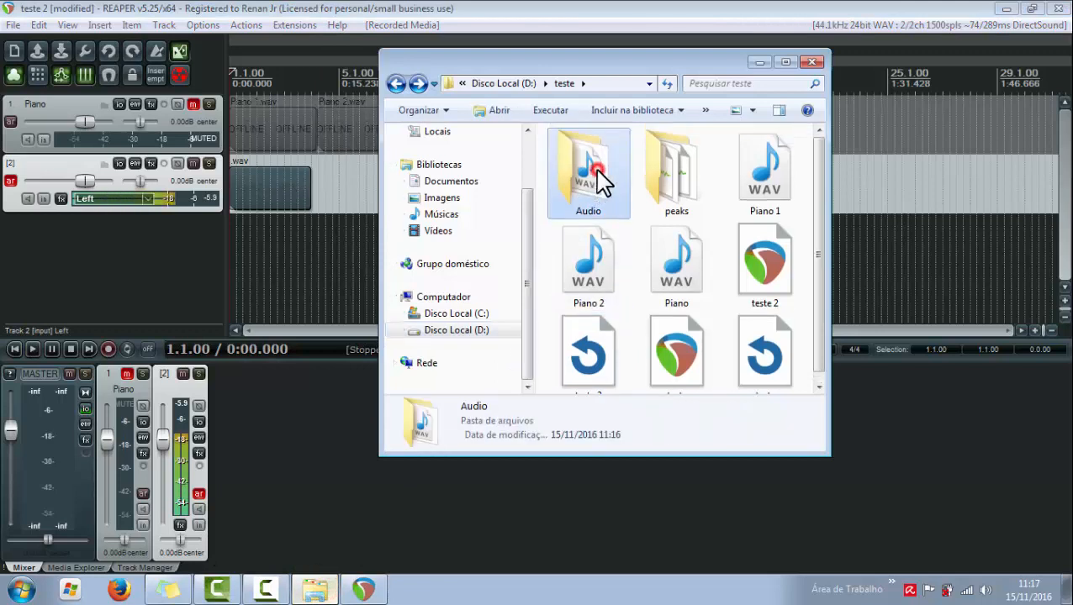
double_click(598, 177)
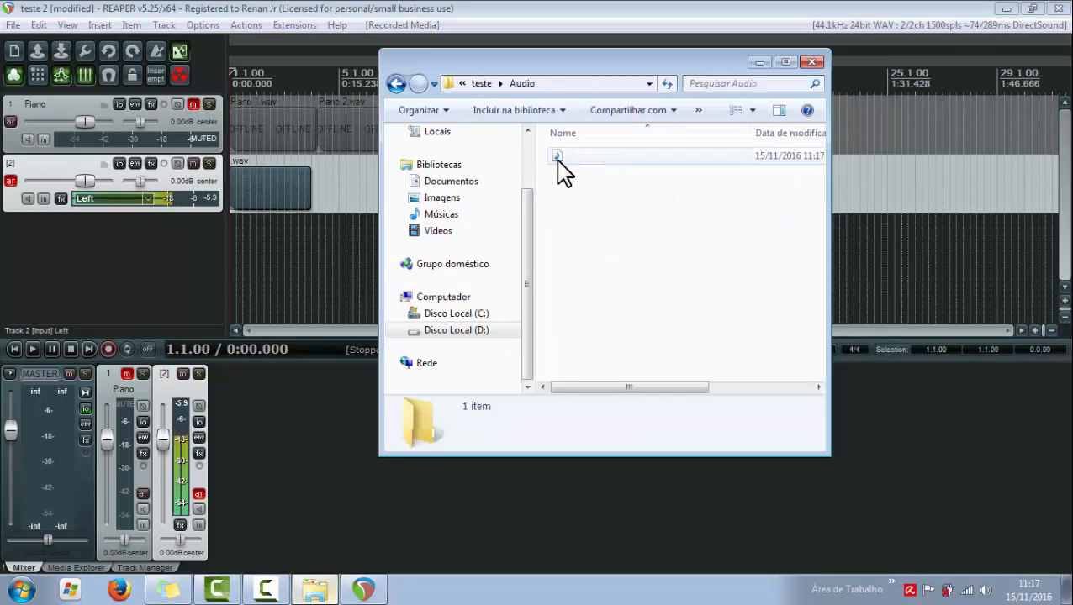
left_click(570, 158)
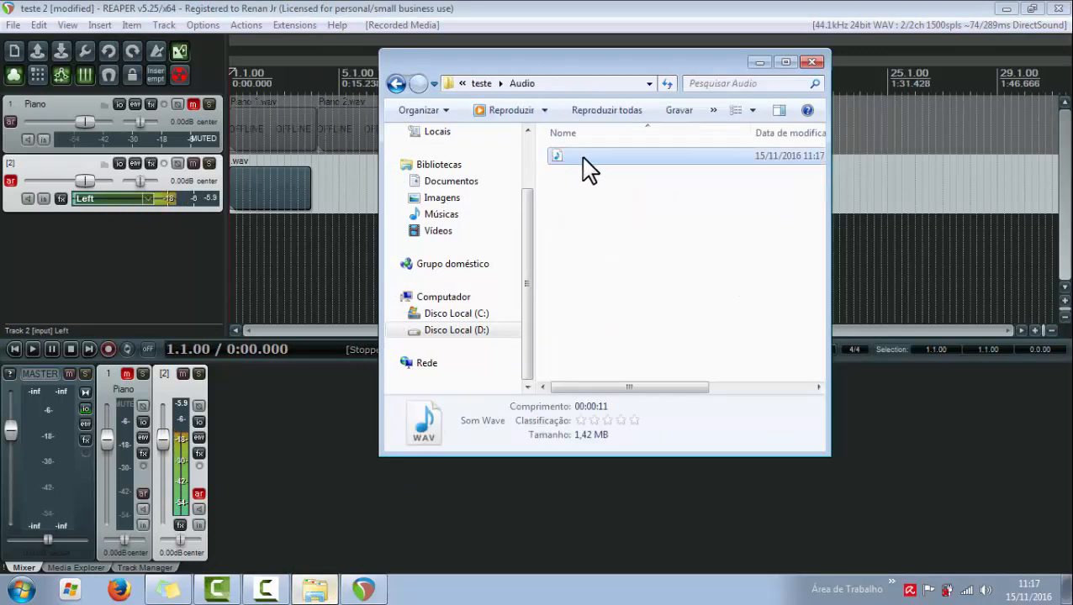
left_click_drag(656, 64, 635, 132)
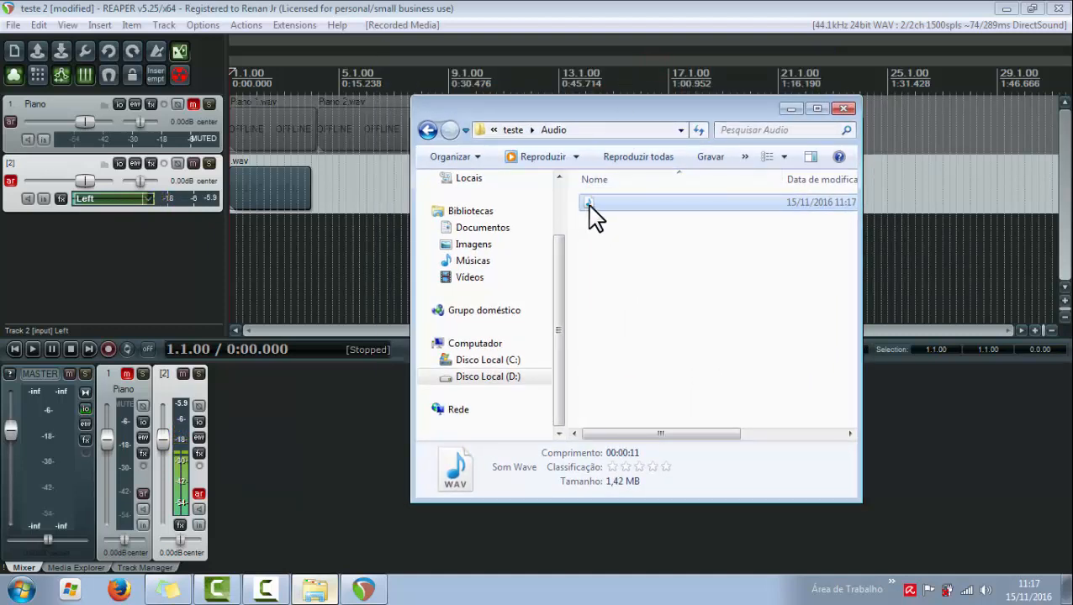
Return to REAPER and name track 2 Violao
left_click(53, 166)
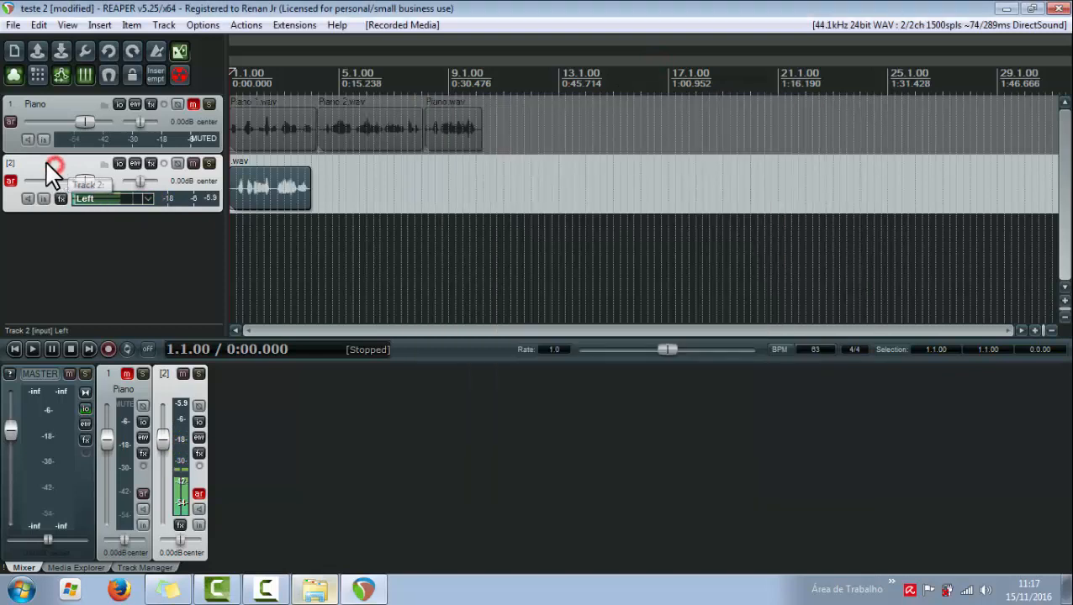
double_click(48, 163)
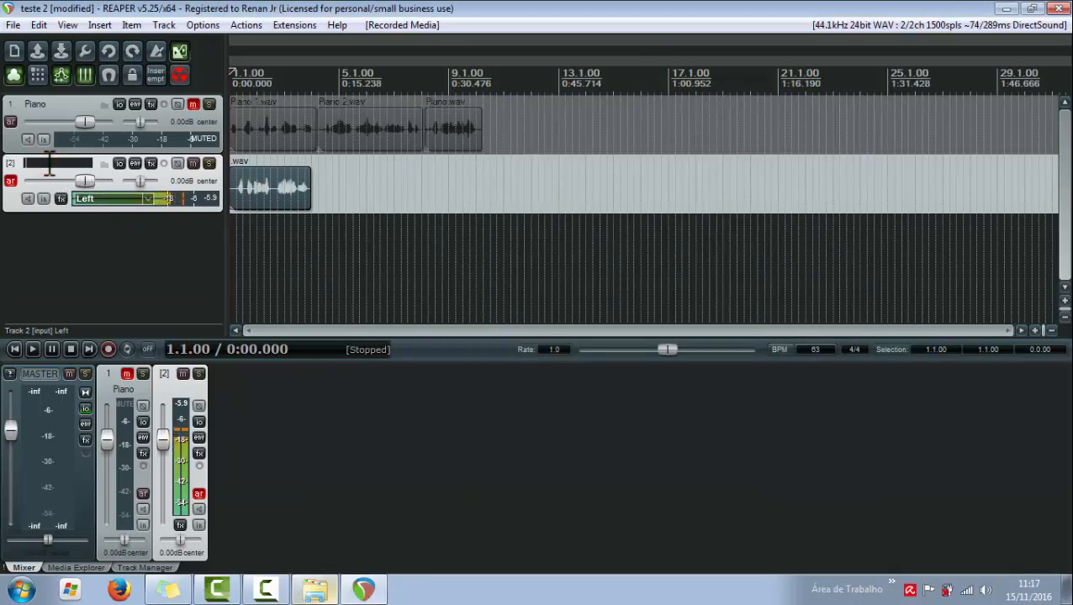
type("Viol")
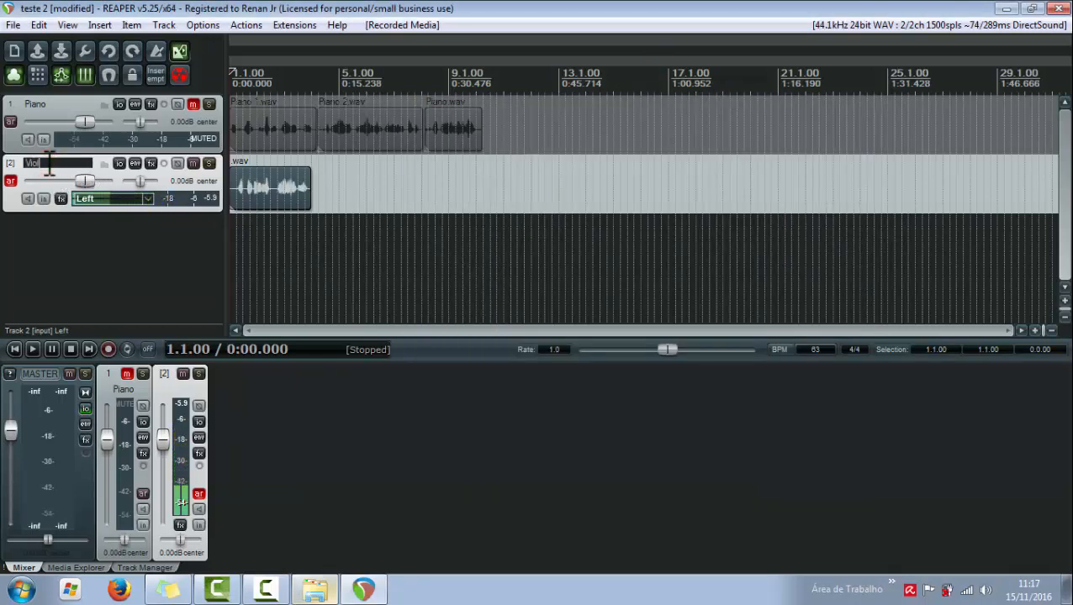
type("ao")
key("Return")
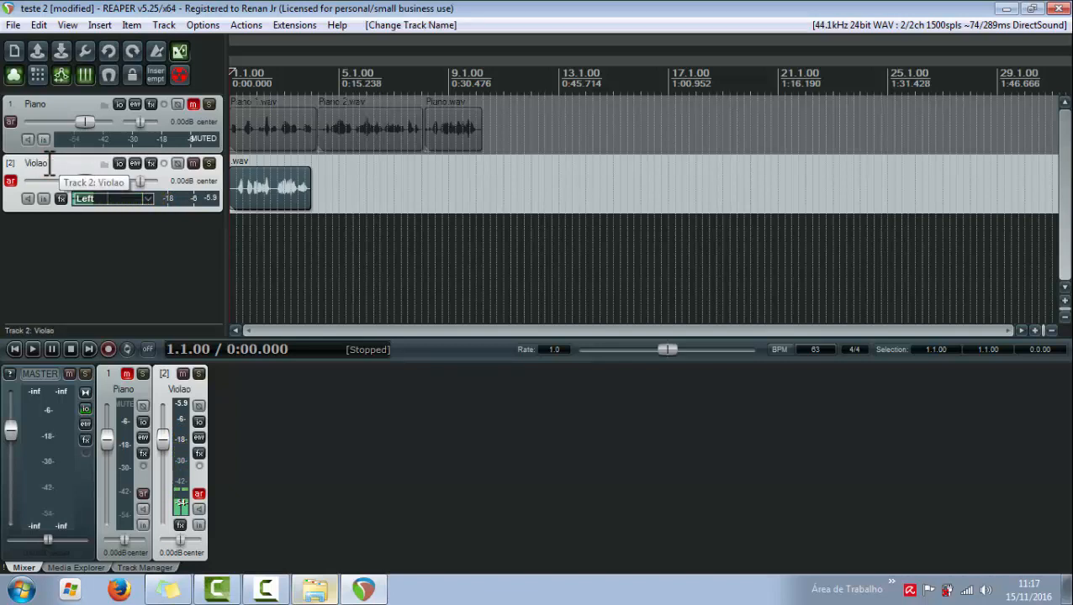
Rename the Violao item's source file to violao in the Audio folder, through the item's properties
left_click(267, 177)
right_click(267, 178)
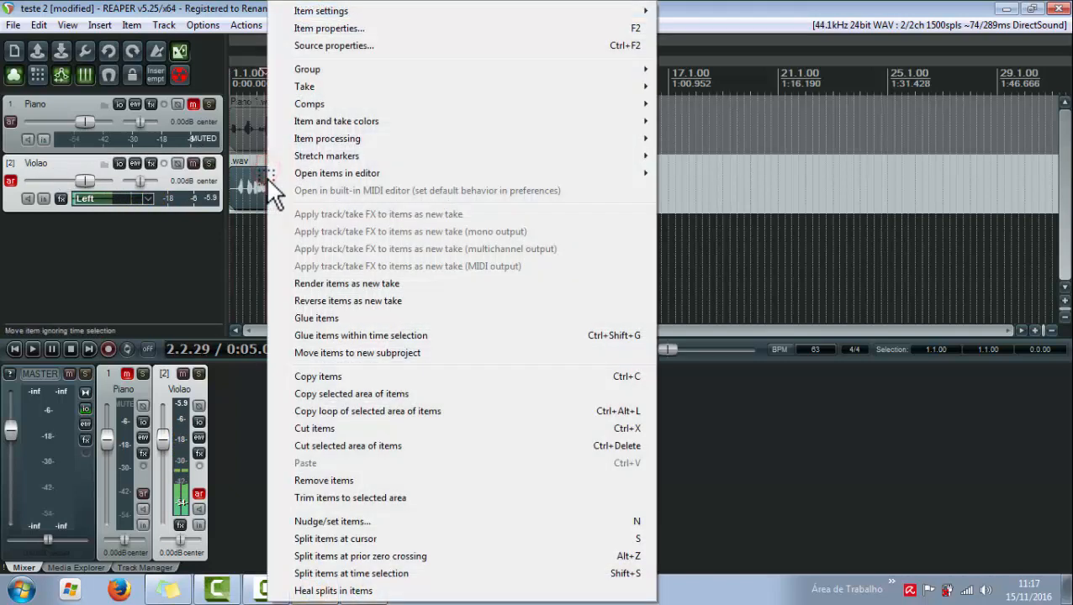
left_click(328, 28)
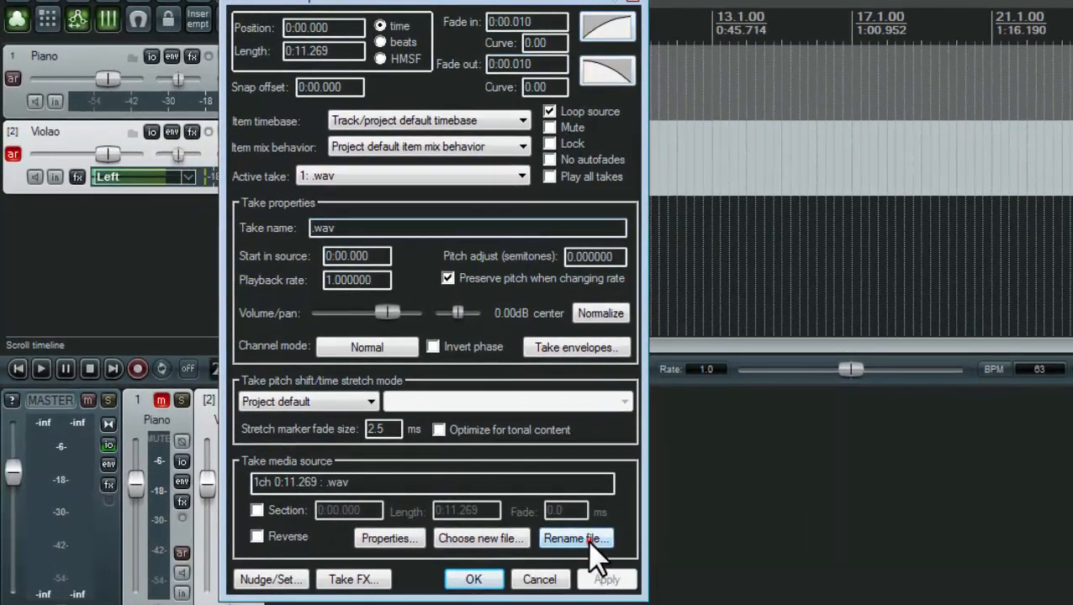
left_click(580, 538)
left_click(544, 335)
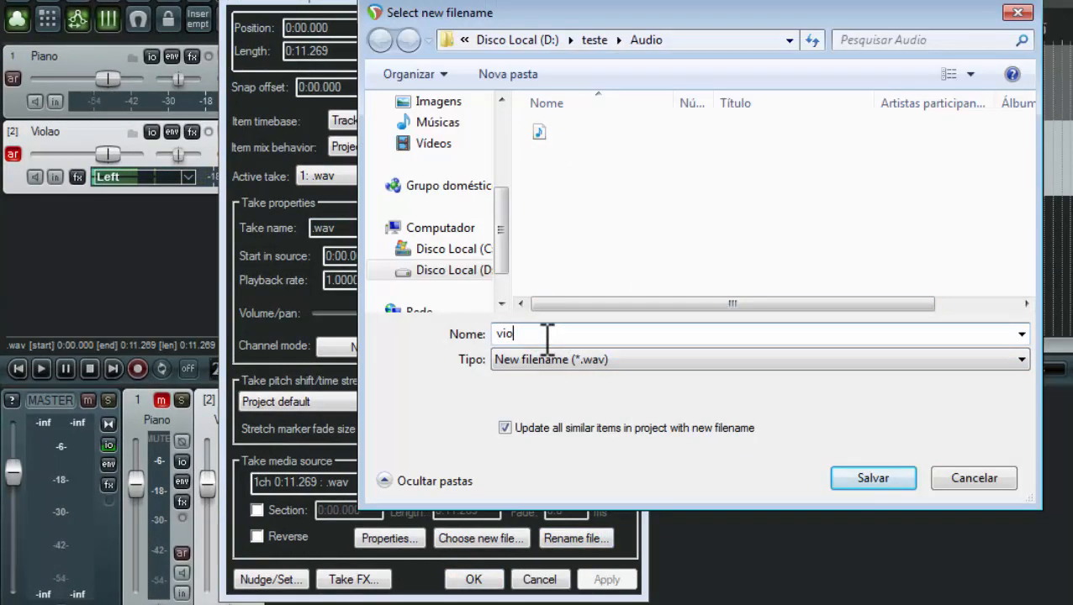
key("Return")
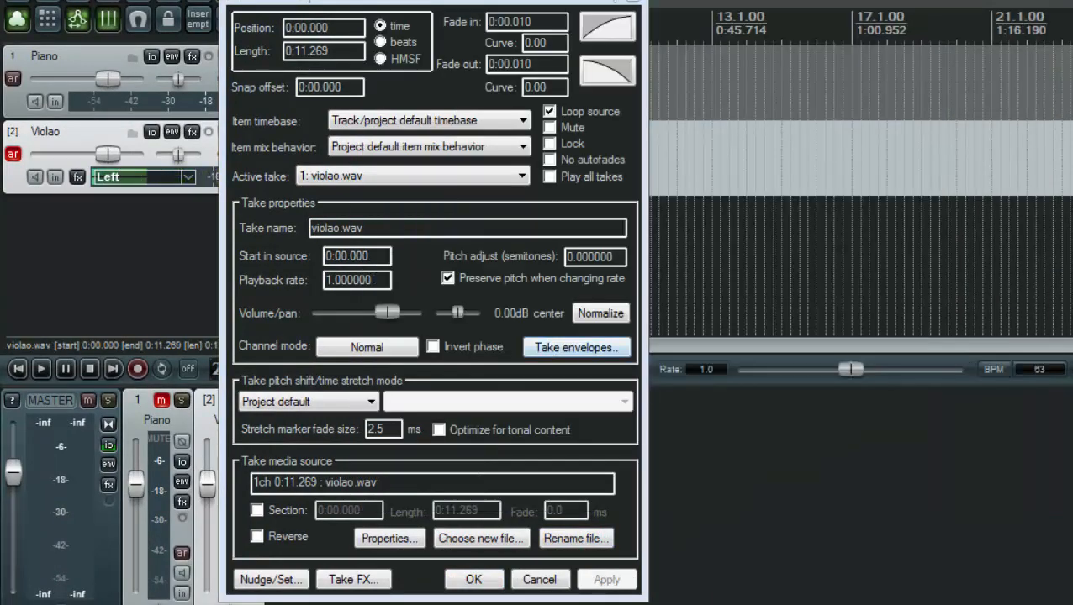
left_click(491, 587)
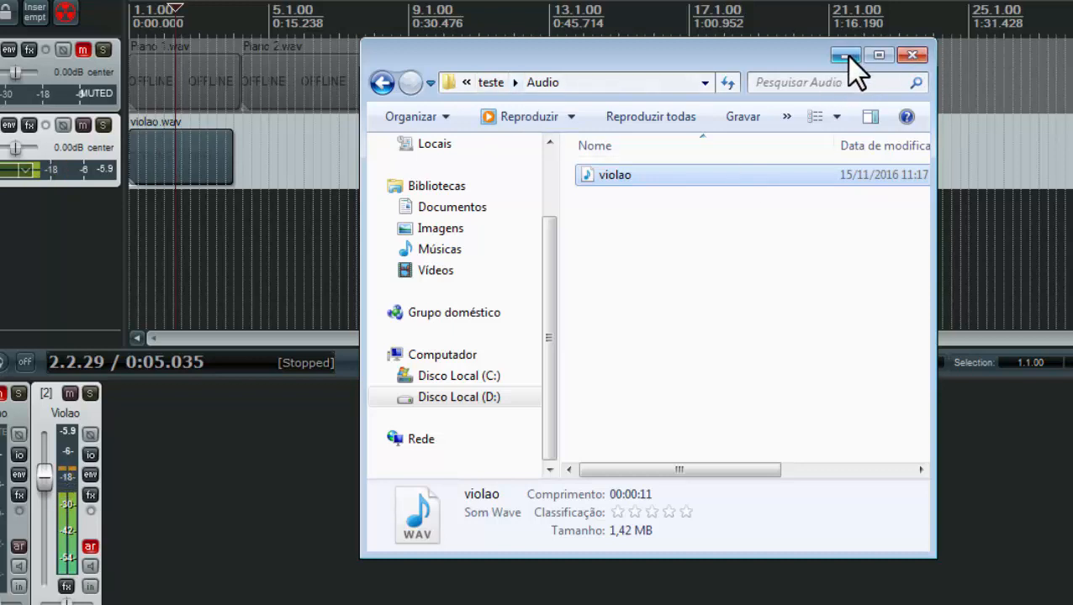
Go back to the teste folder, then return to REAPER and disarm the Violao track for recording
left_click(382, 82)
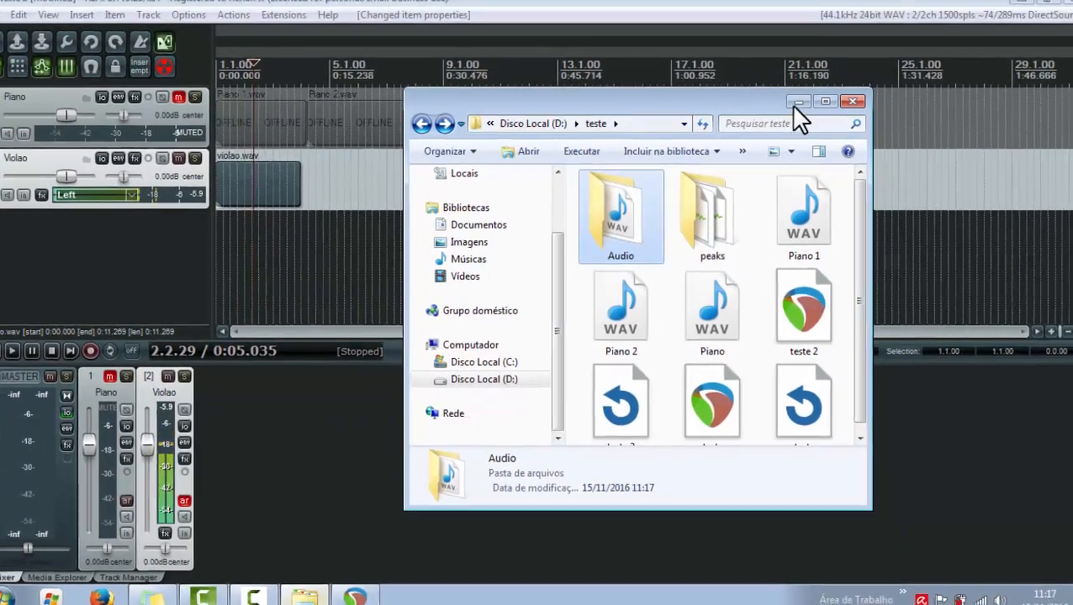
left_click(845, 54)
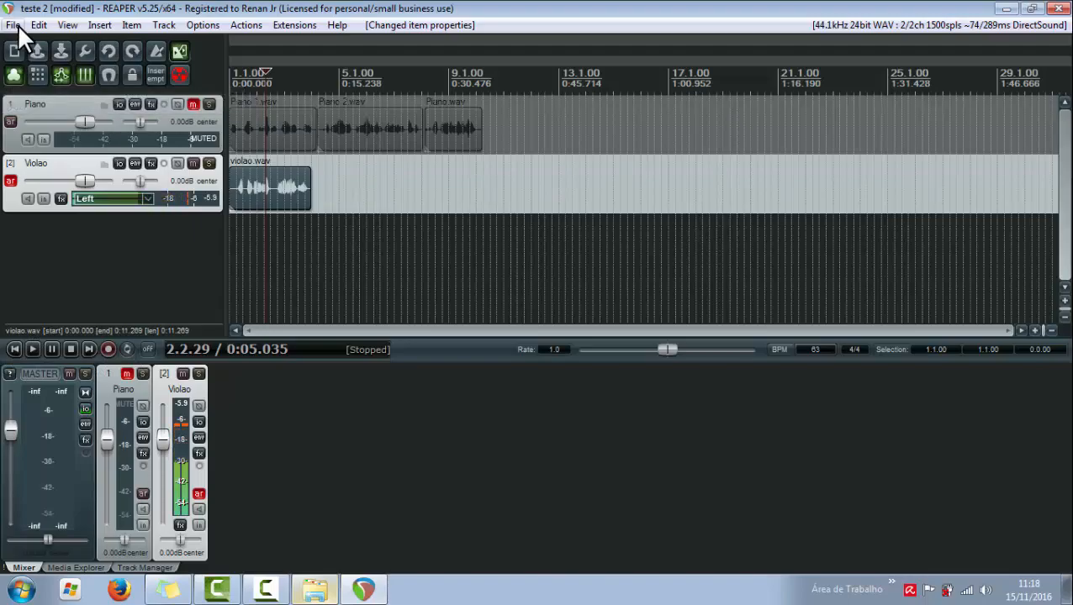
left_click(10, 180)
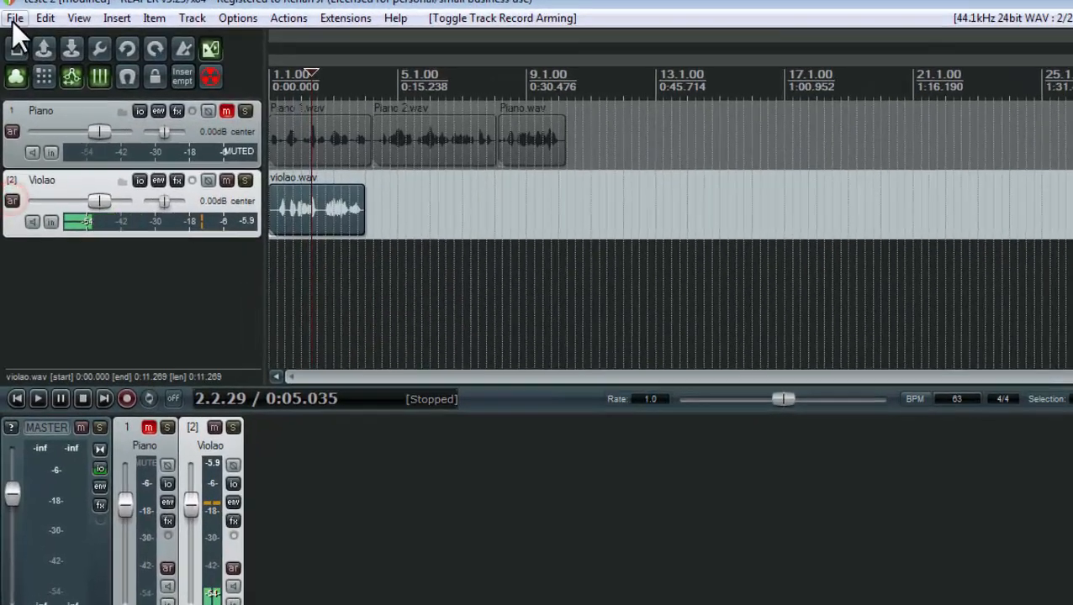
Save the project over teste 2 in the teste folder, with all media moved into the project directory
left_click(13, 22)
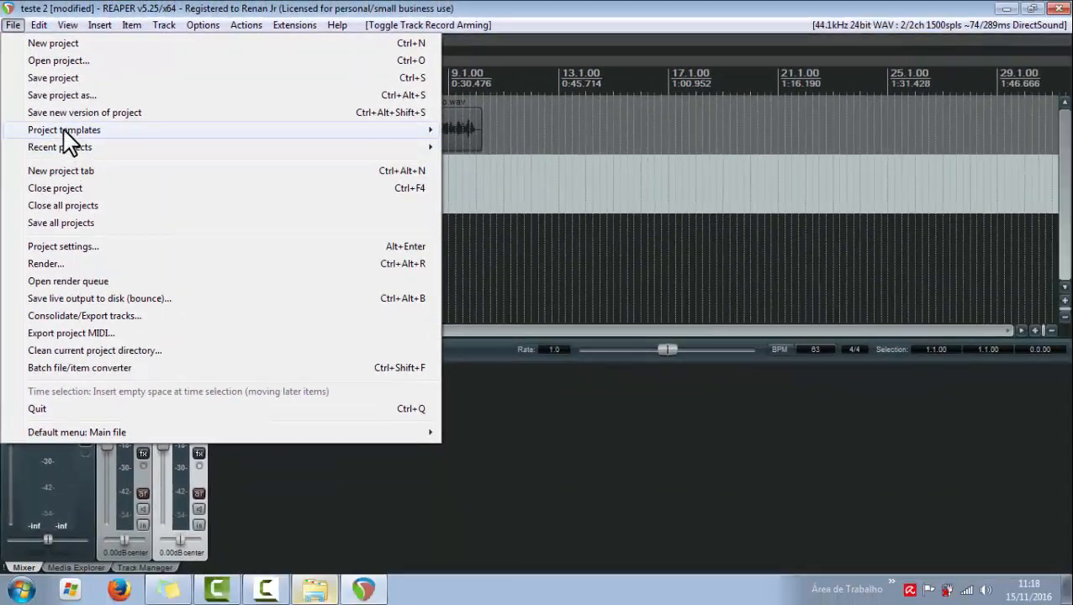
left_click(62, 95)
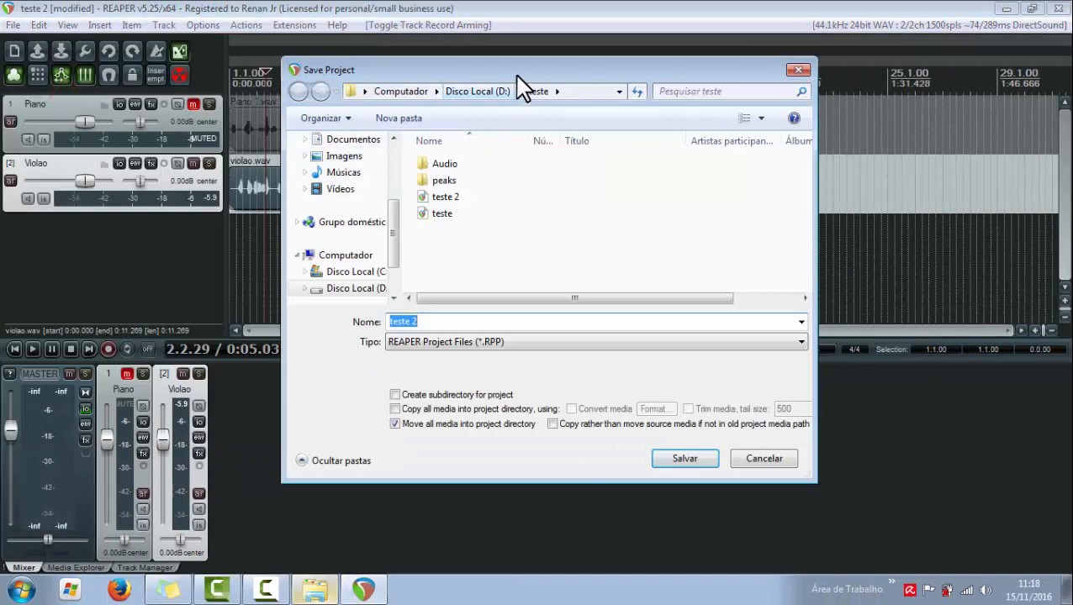
left_click_drag(516, 74, 579, 79)
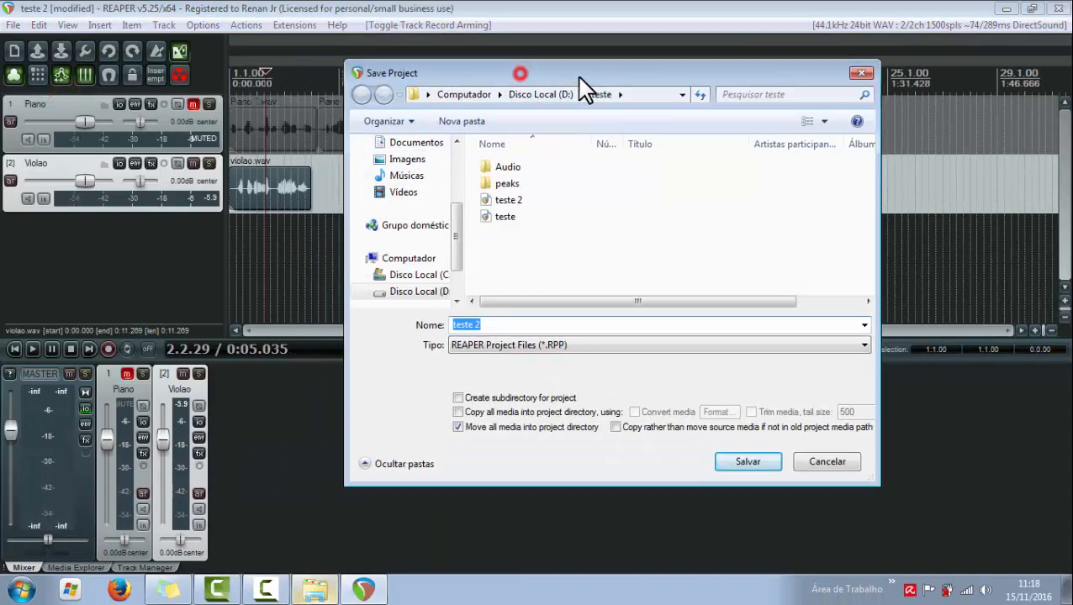
left_click(503, 325)
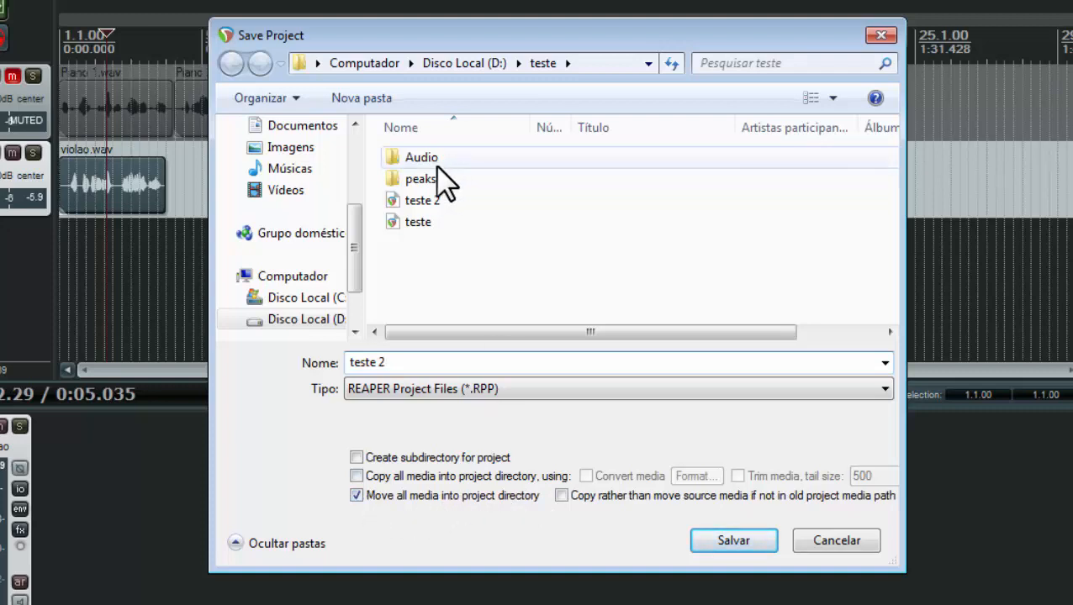
left_click(746, 541)
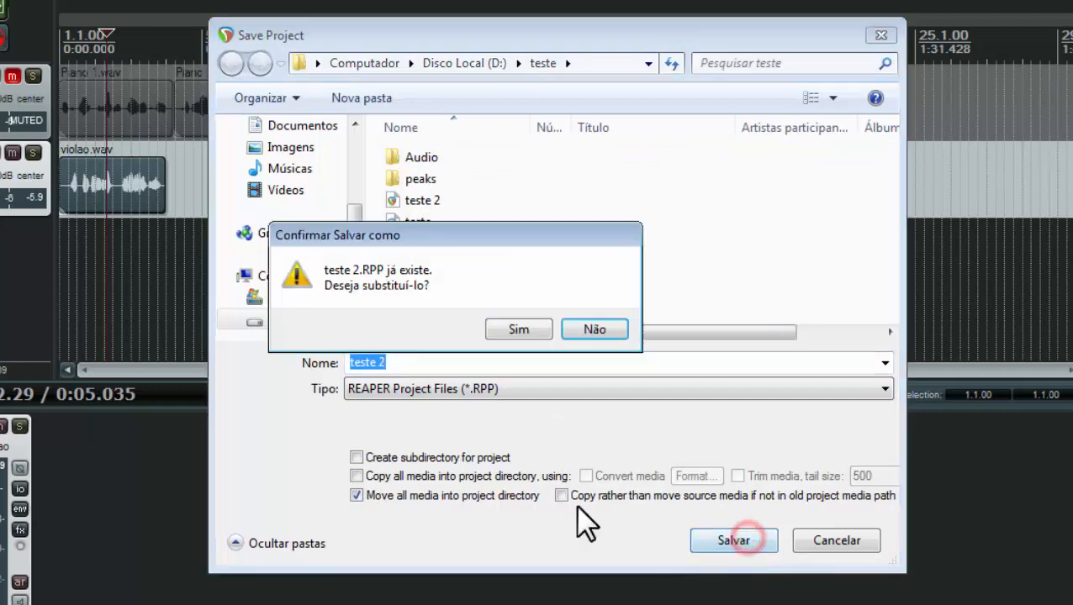
left_click(518, 328)
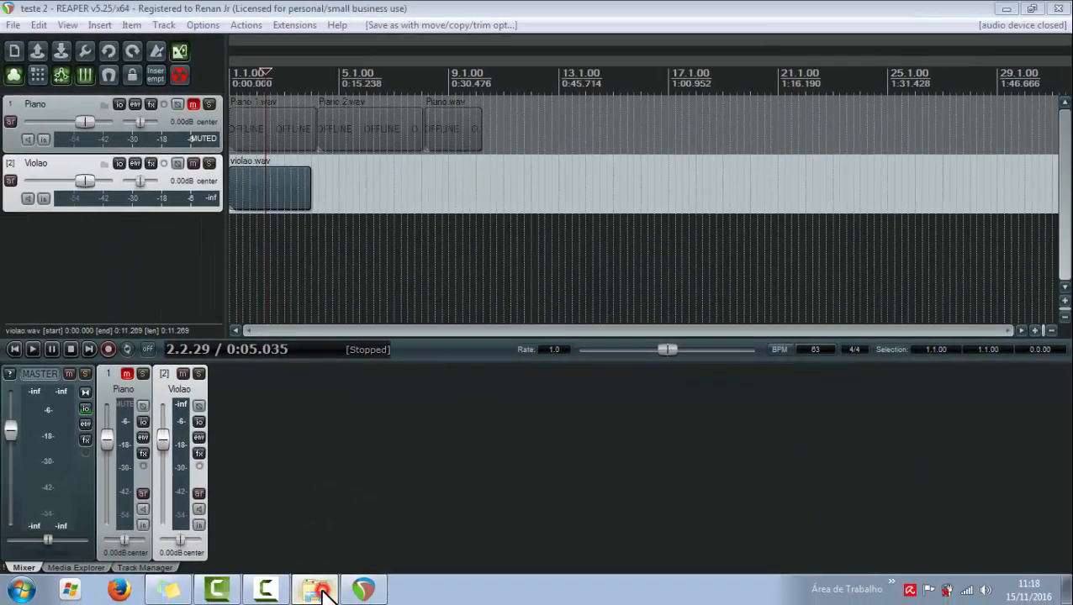
Switch to the file explorer and inspect the WAV files in the teste project's Audio folder
left_click(312, 587)
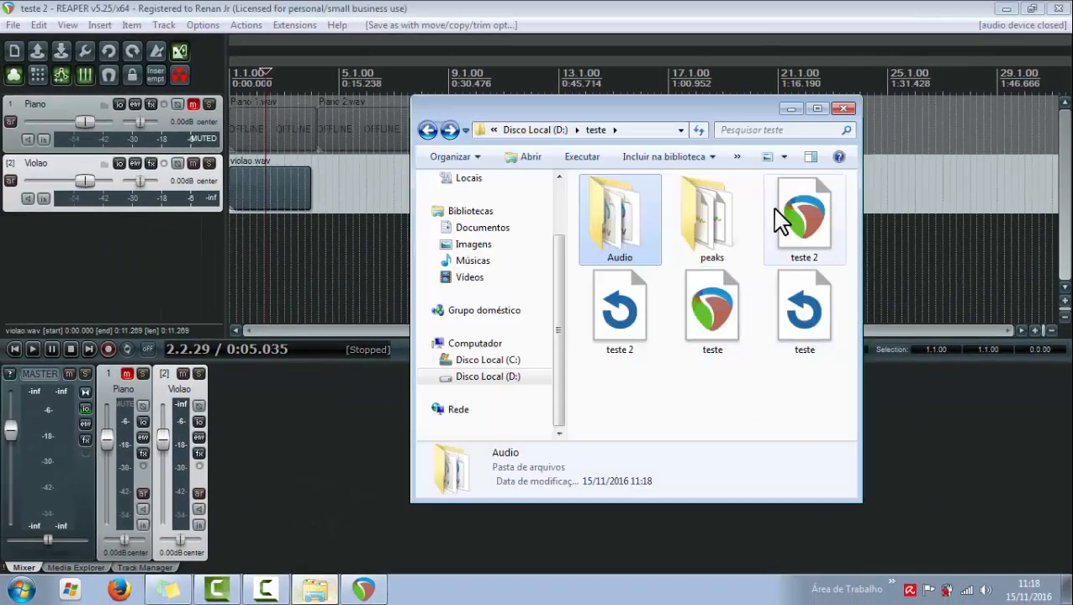
double_click(624, 231)
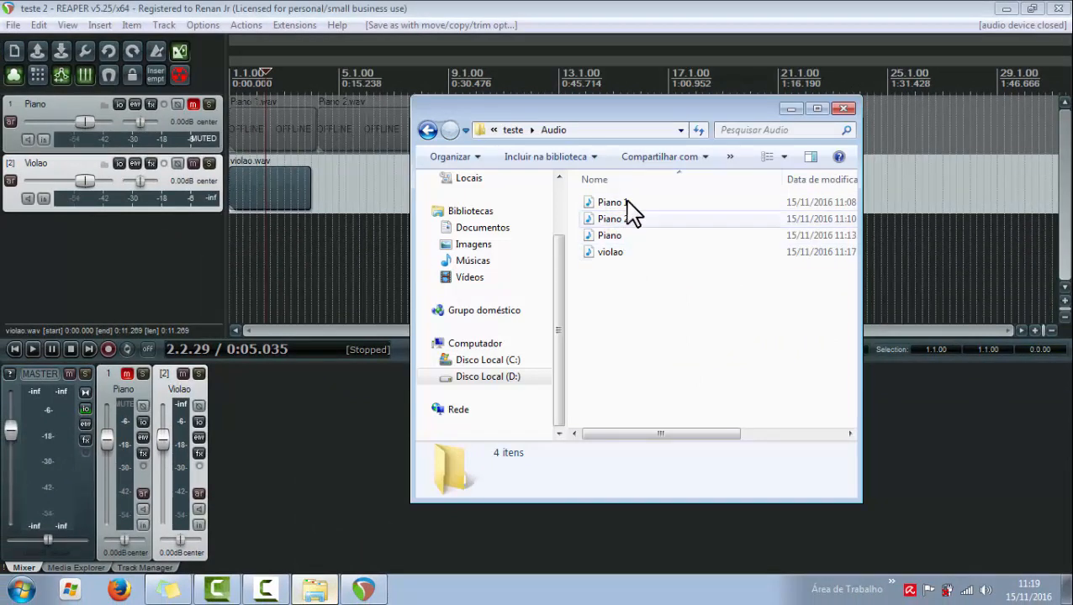
left_click(425, 131)
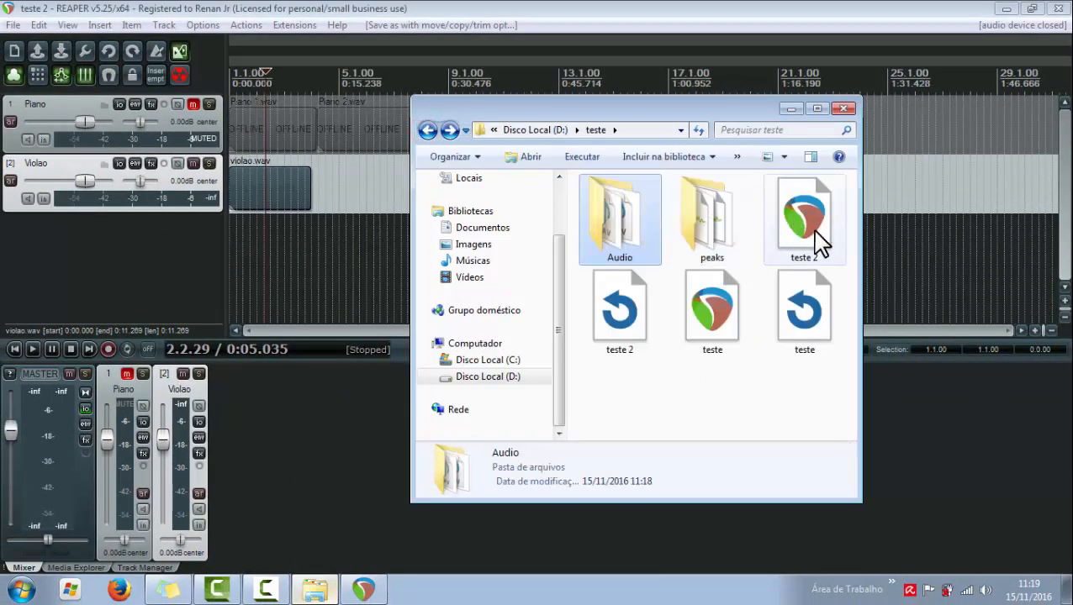
Examine the teste and teste 2 backup project files in the teste folder and return to REAPER
left_click(771, 262)
left_click(803, 307)
left_click(619, 311)
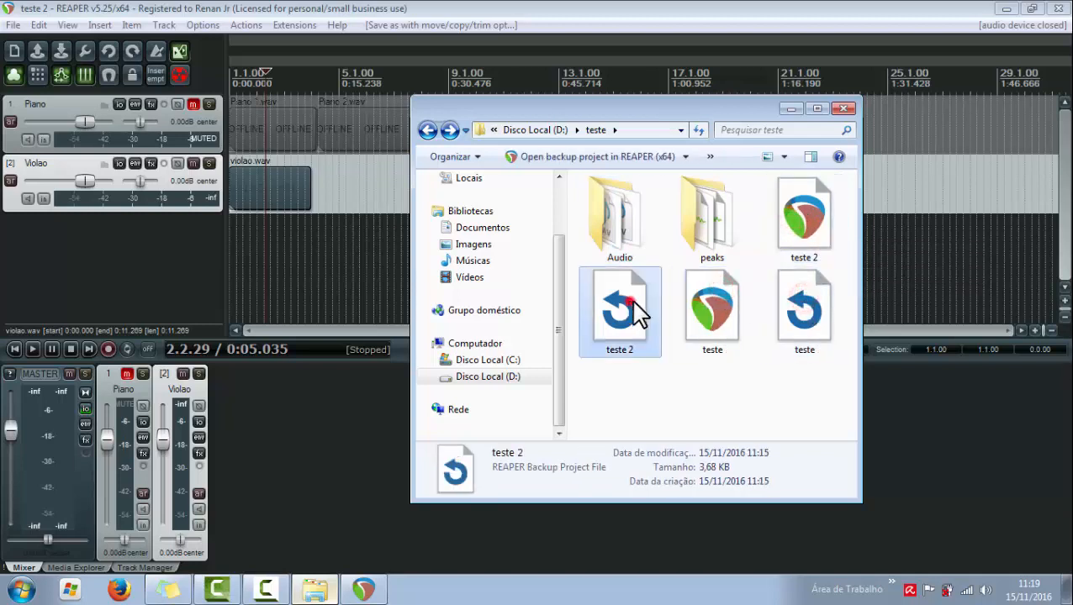
left_click(802, 322)
left_click(635, 323)
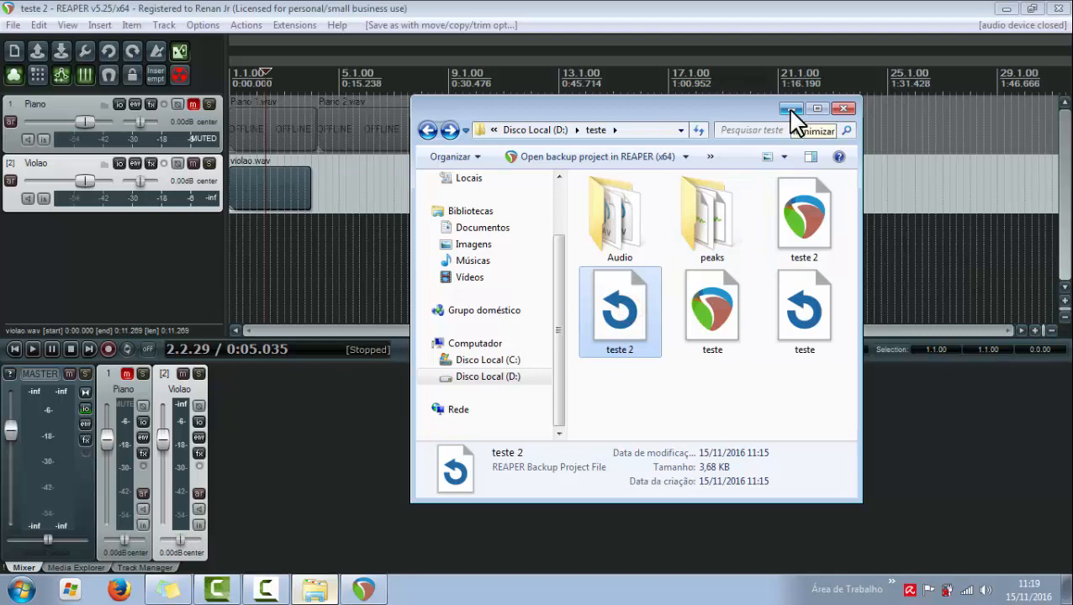
left_click(192, 189)
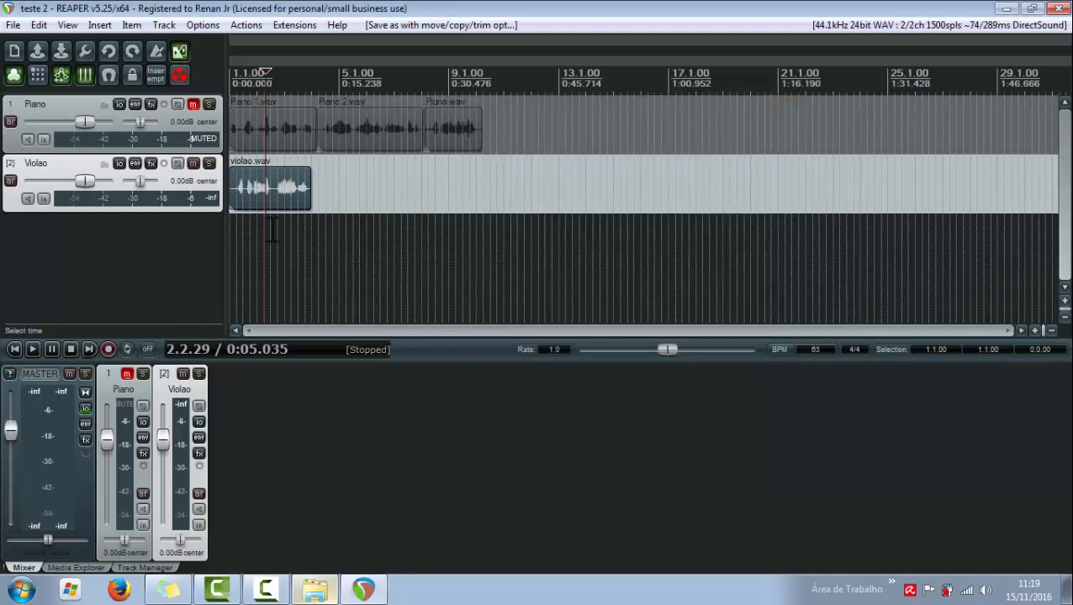
scroll(268, 228, "down", 2)
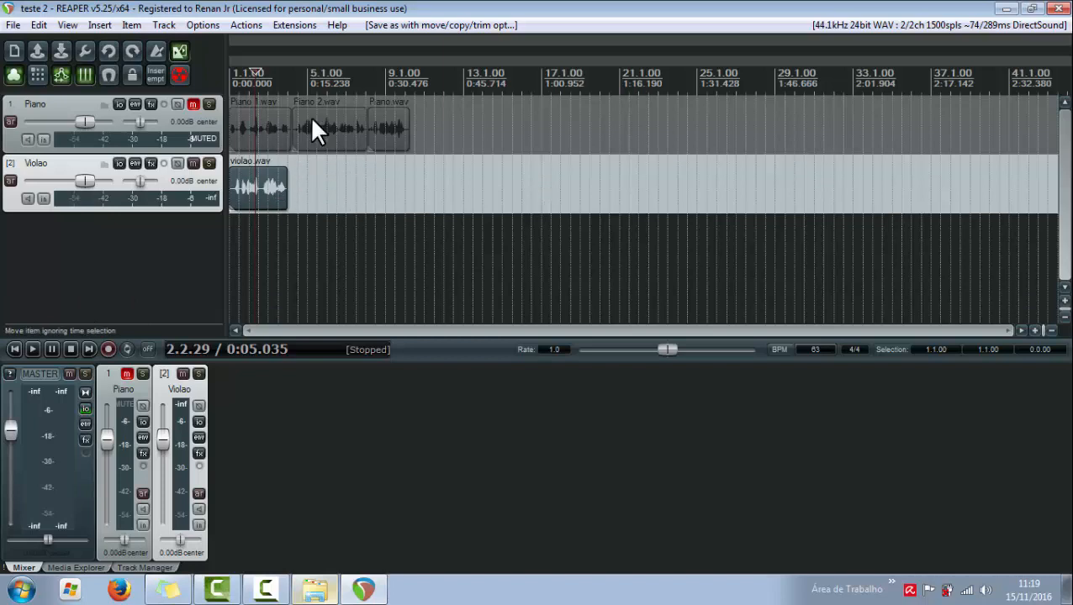
scroll(306, 182, "up", 2)
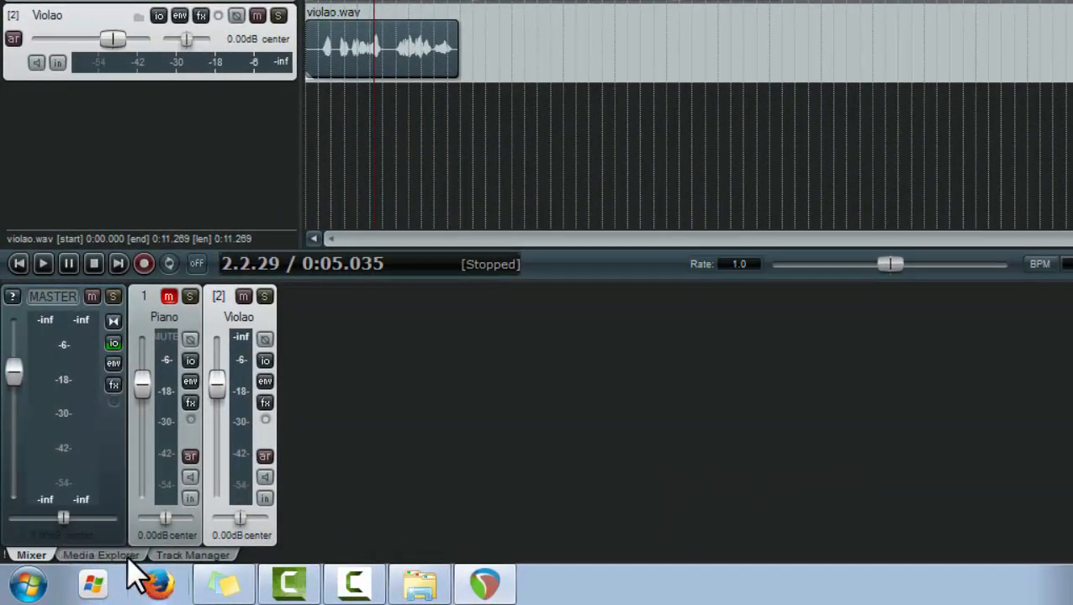
Browse the Media Explorer to the kick samples in C:\Program Files\Samples\DRUMS\Bumbo
left_click(128, 555)
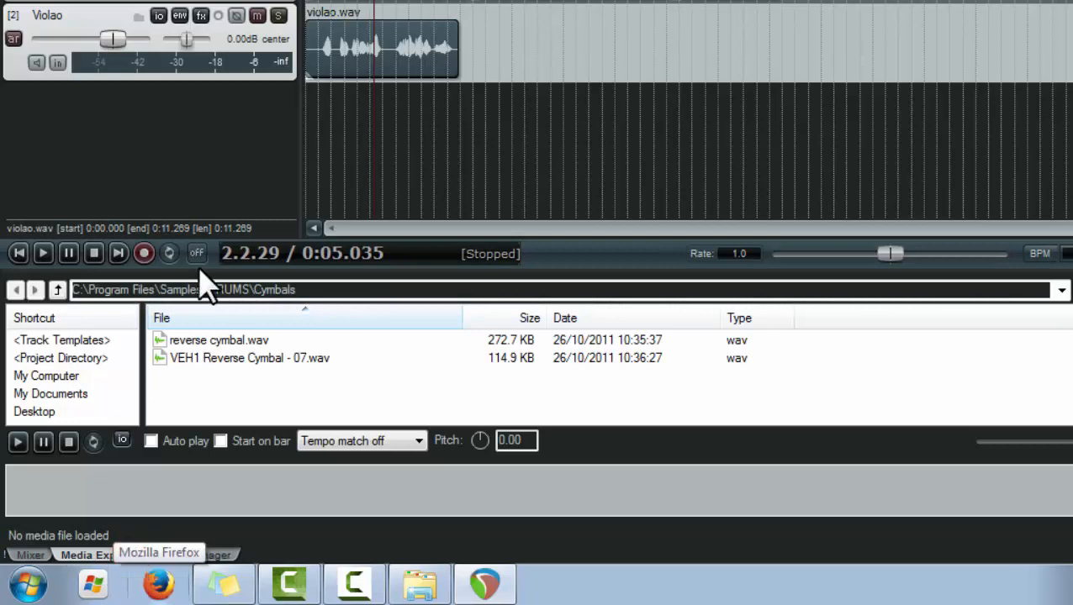
left_click(55, 376)
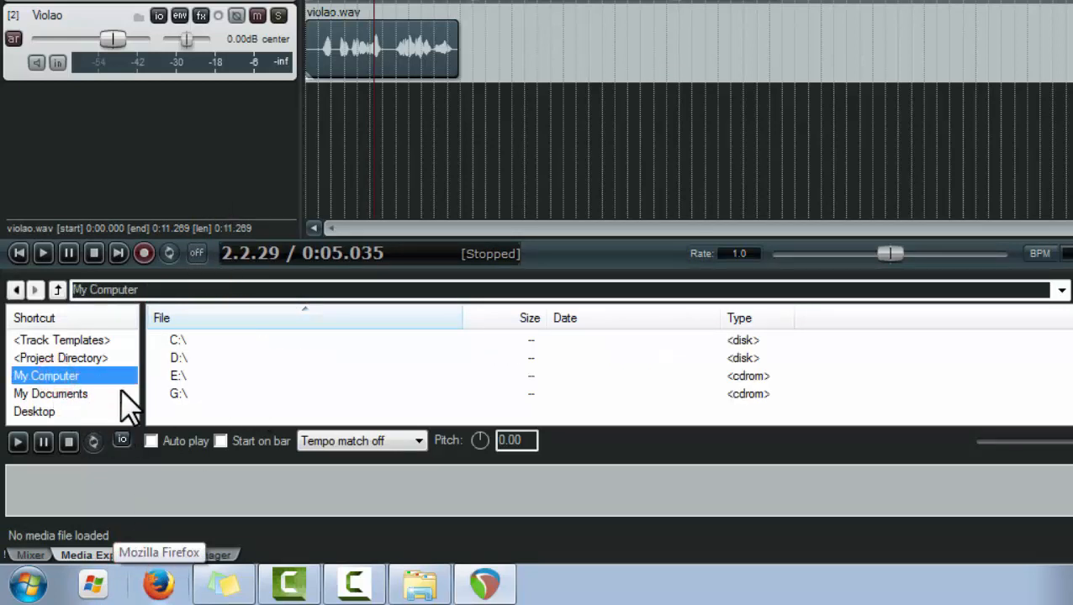
double_click(177, 339)
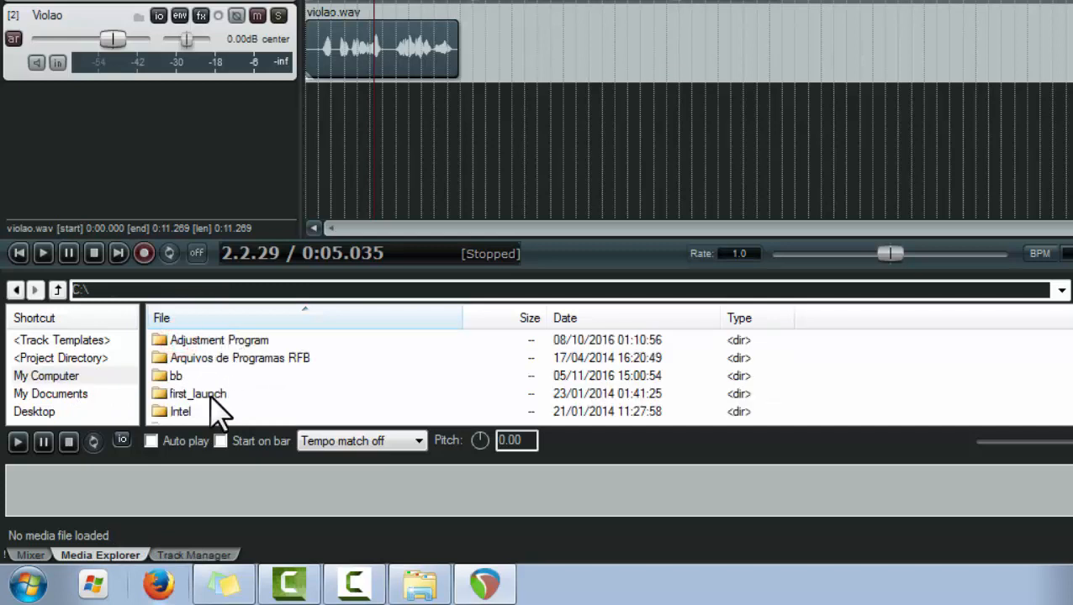
scroll(215, 356, "down", 2)
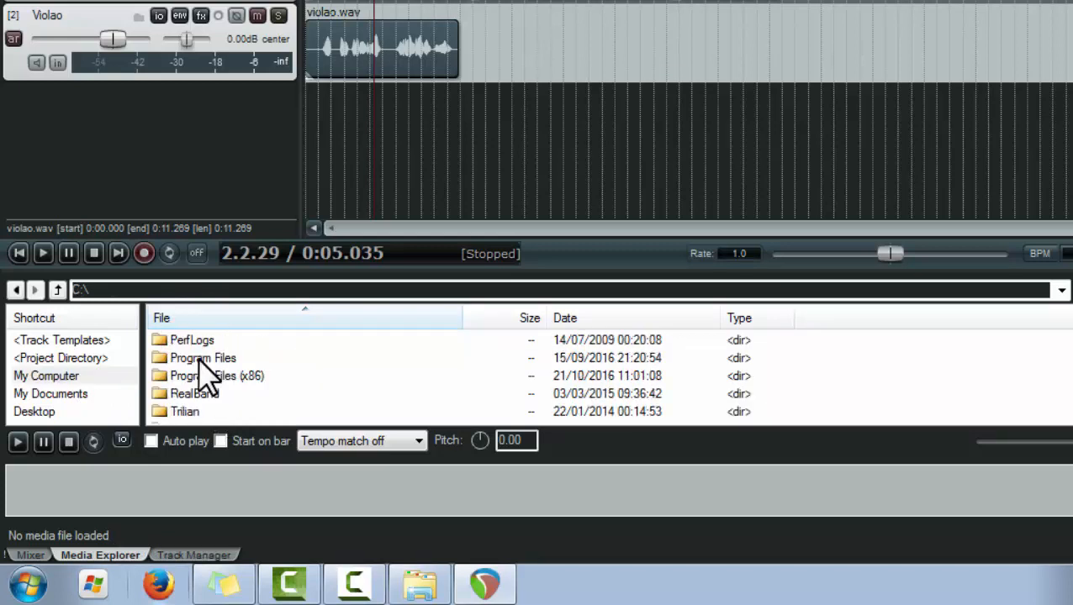
double_click(199, 359)
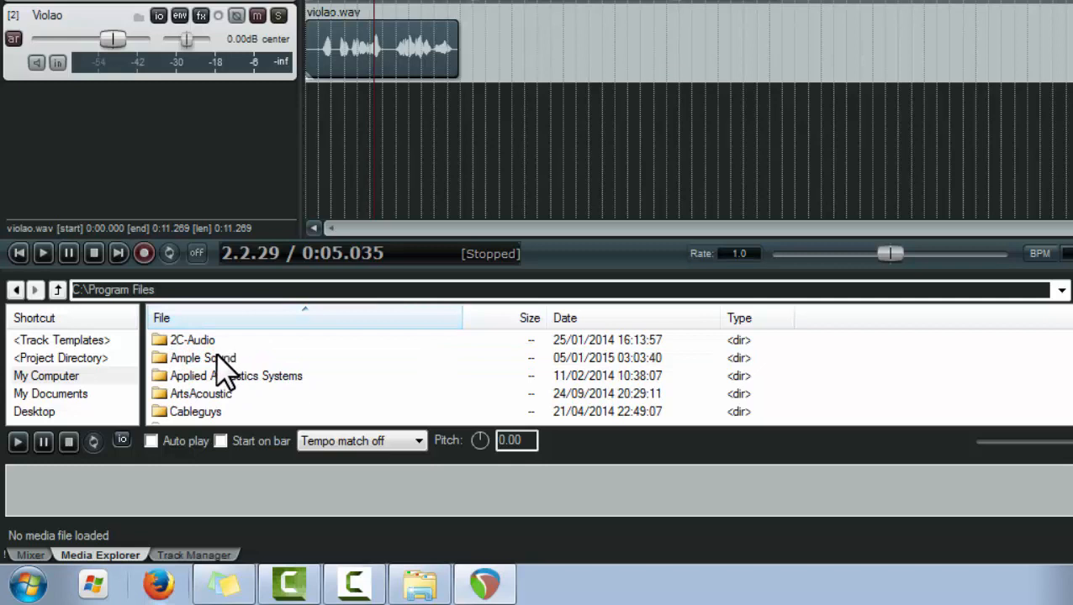
scroll(222, 368, "down", 4)
scroll(220, 364, "down", 8)
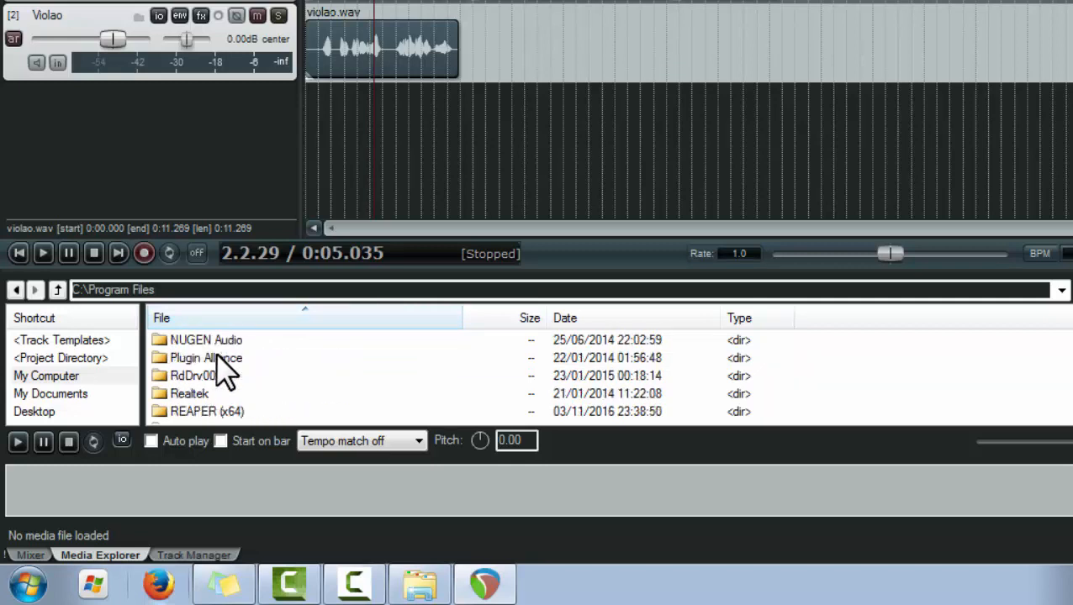
scroll(222, 361, "up", 3)
double_click(196, 342)
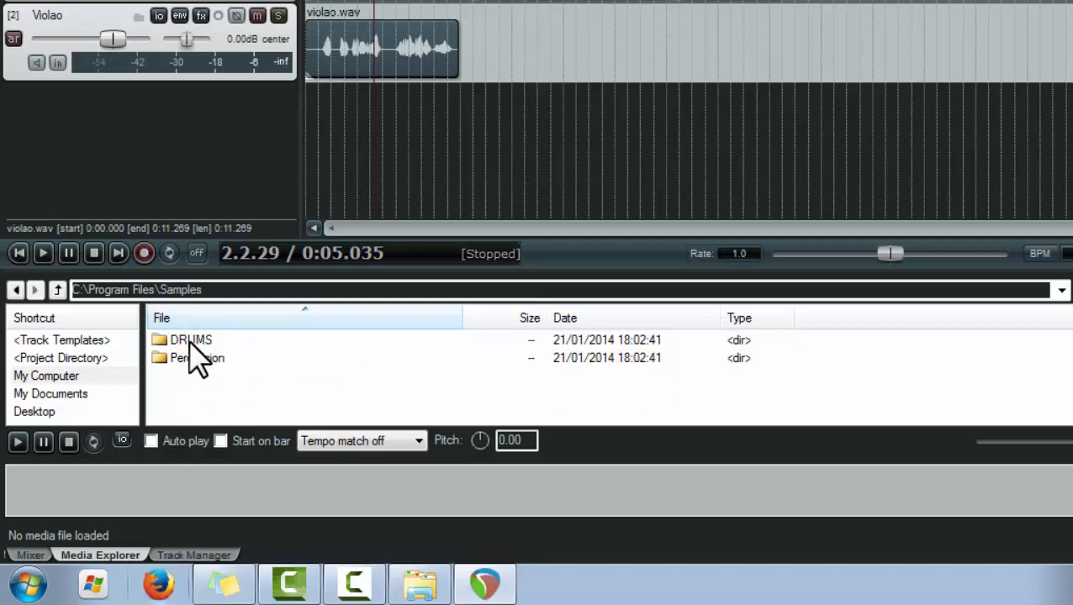
double_click(190, 341)
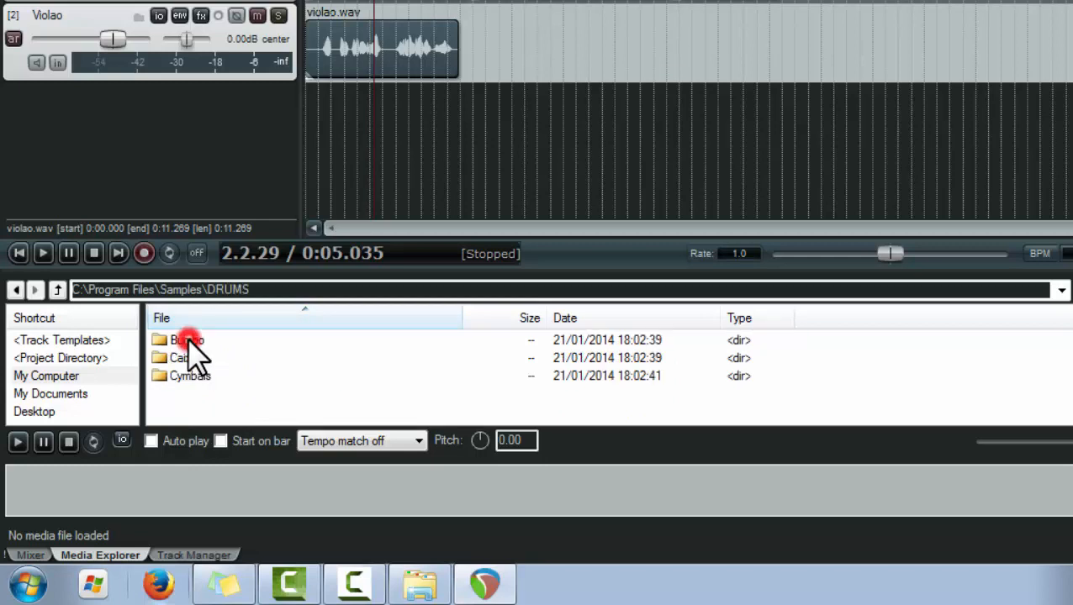
double_click(187, 340)
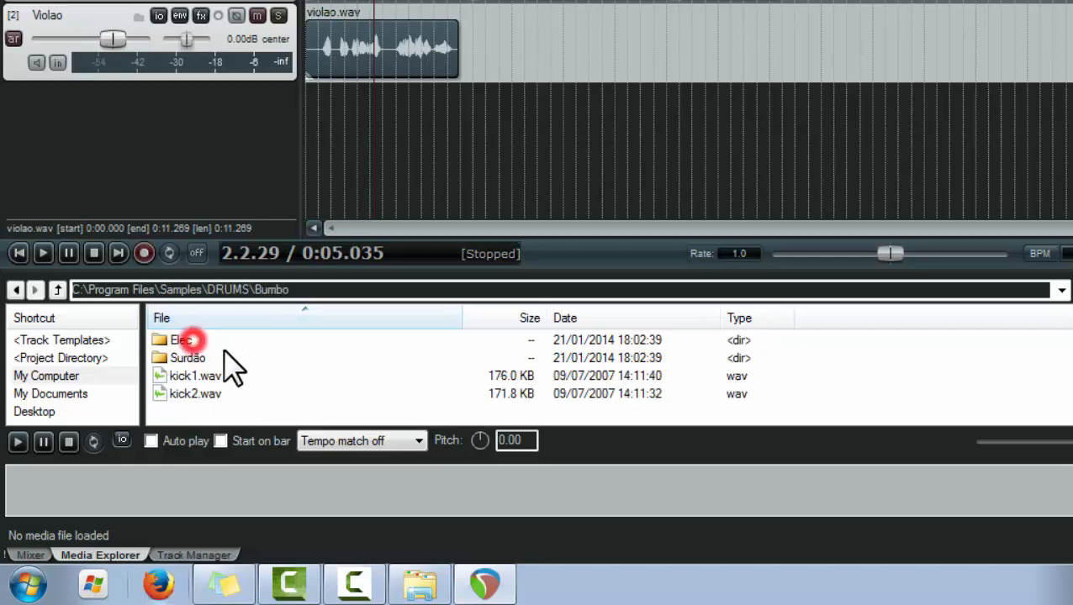
Preview kick1.wav and insert it on a new track below Violao, starting at about 0:03.2
left_click(182, 376)
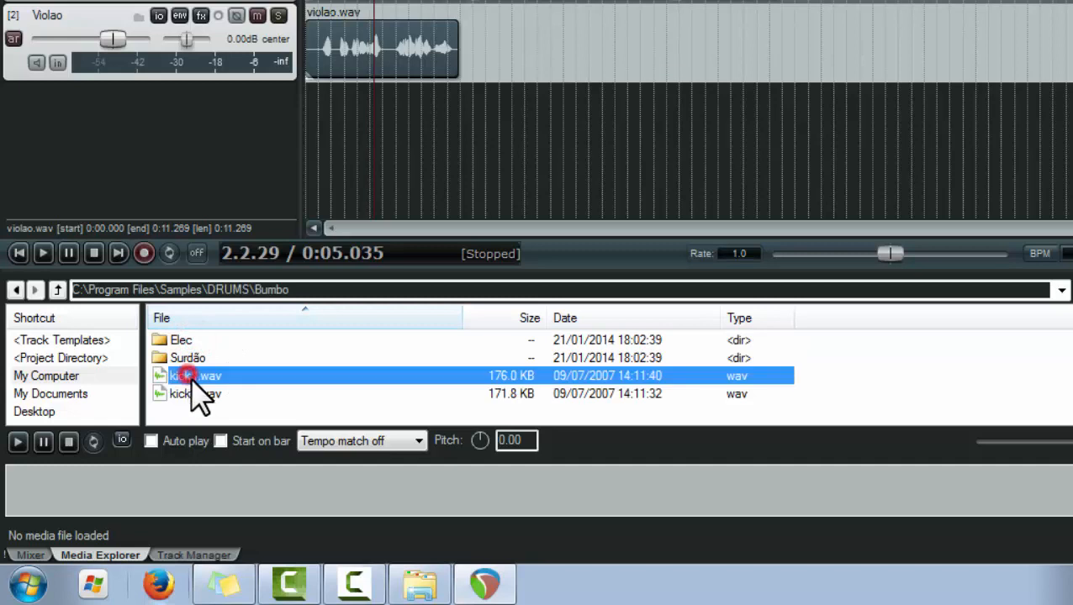
left_click(18, 442)
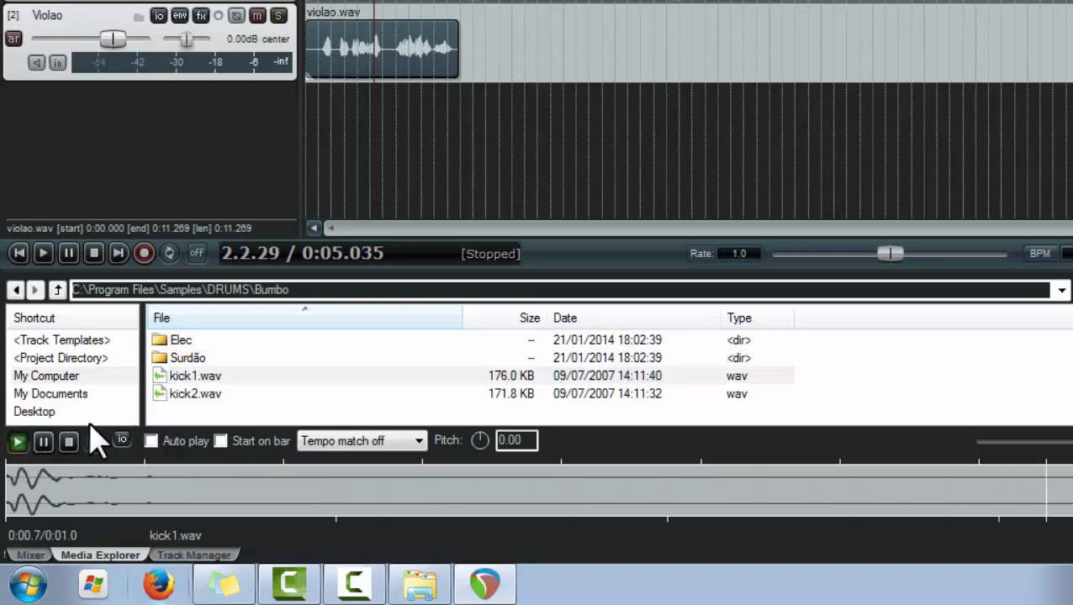
left_click(69, 441)
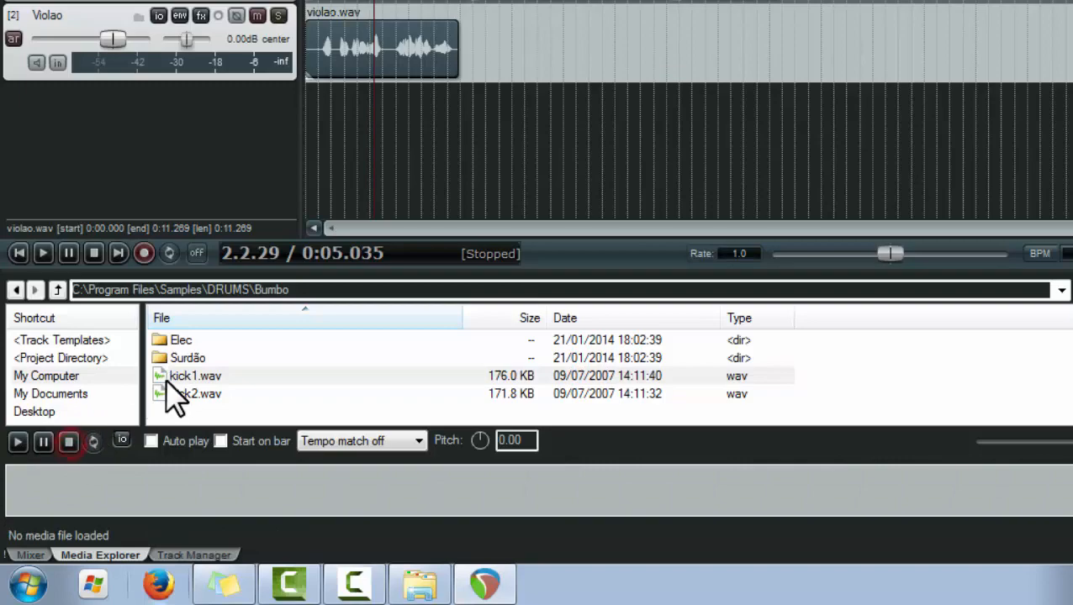
left_click(189, 375)
left_click_drag(191, 380, 348, 150)
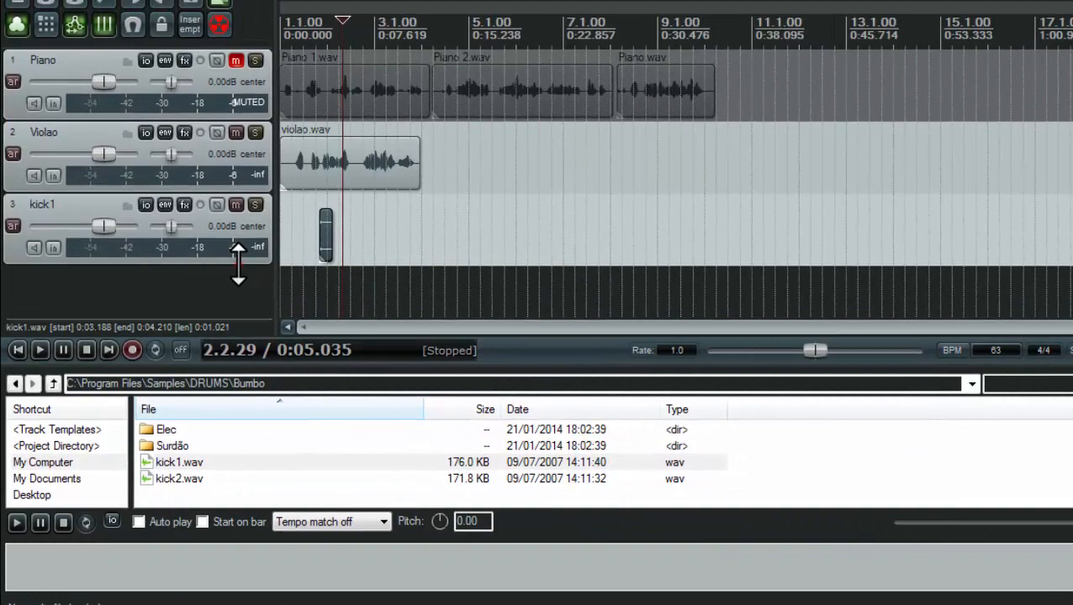
Solo the kick1 track and play its item from about 0:03, then stop playback
mouse_move(237, 265)
left_mouse_down()
mouse_move(239, 310)
mouse_move(244, 276)
left_mouse_up()
scroll(341, 176, "up", 6)
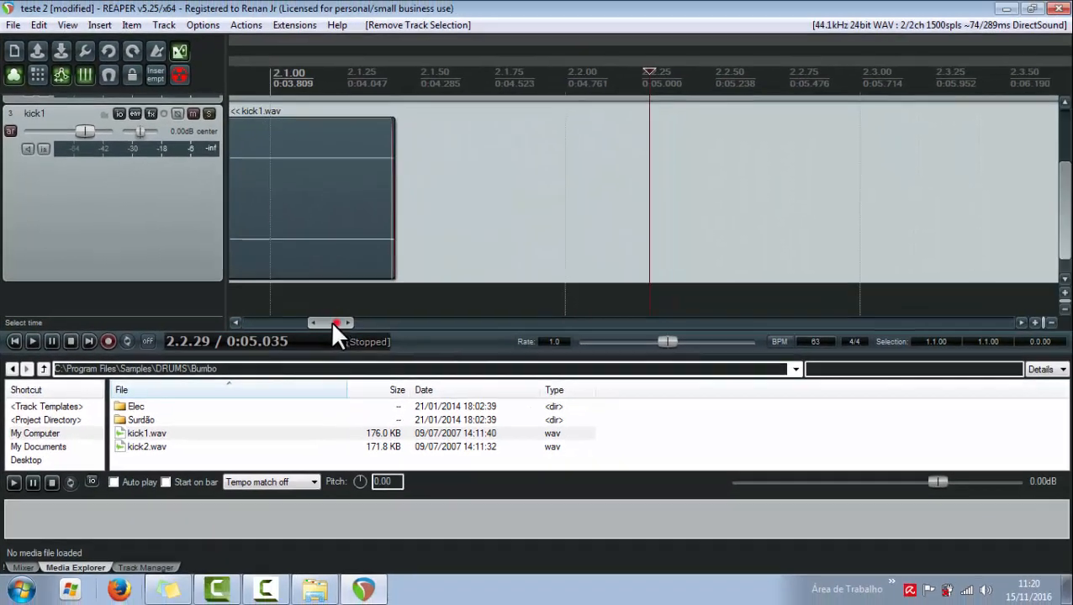
left_click_drag(332, 323, 316, 328)
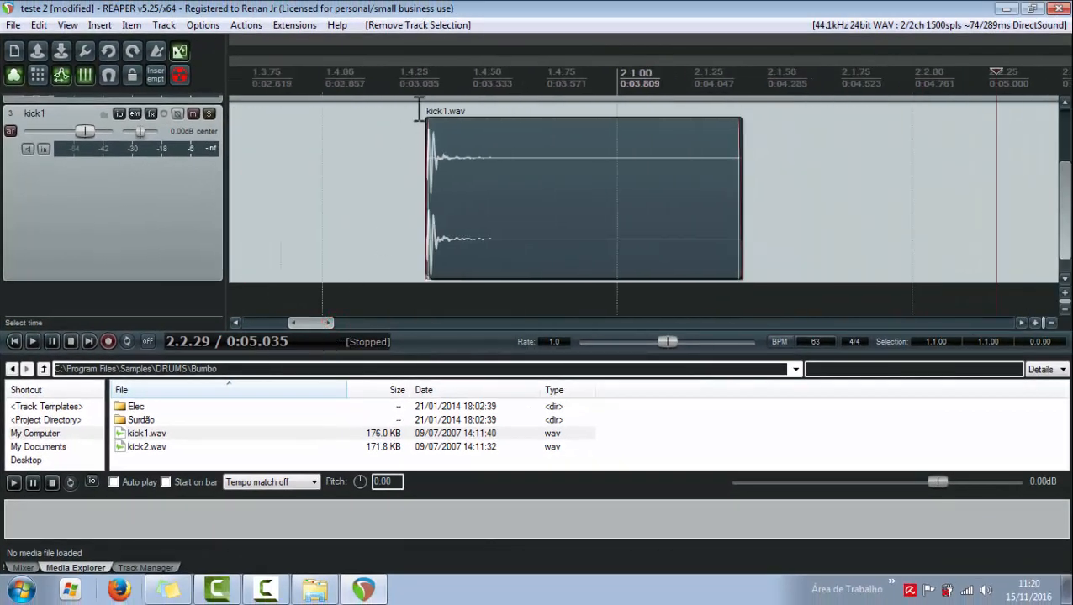
left_click(378, 80)
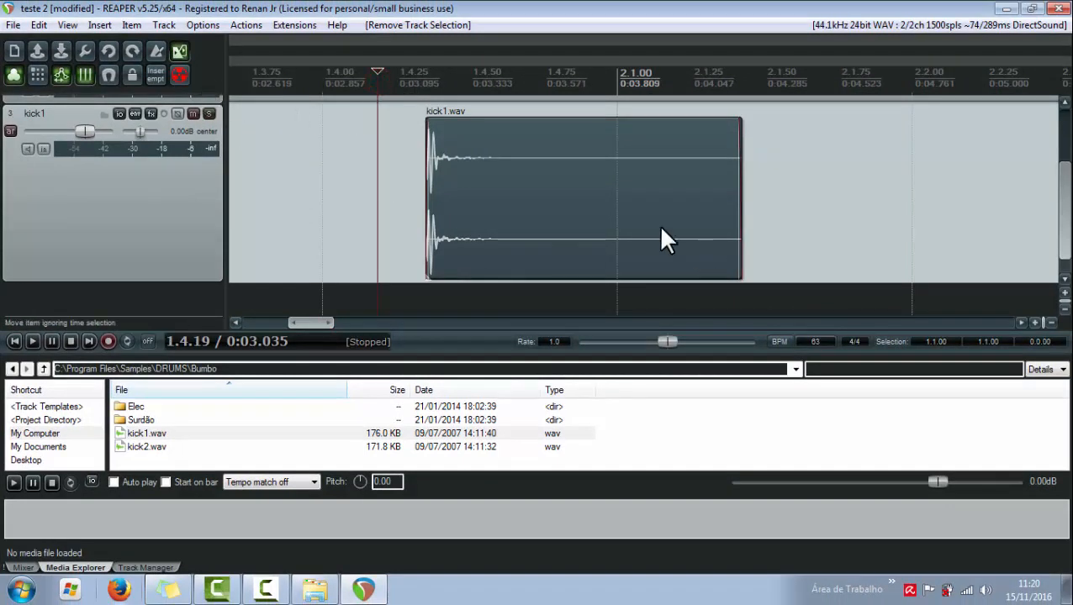
left_click(209, 113)
key("space")
key("space")
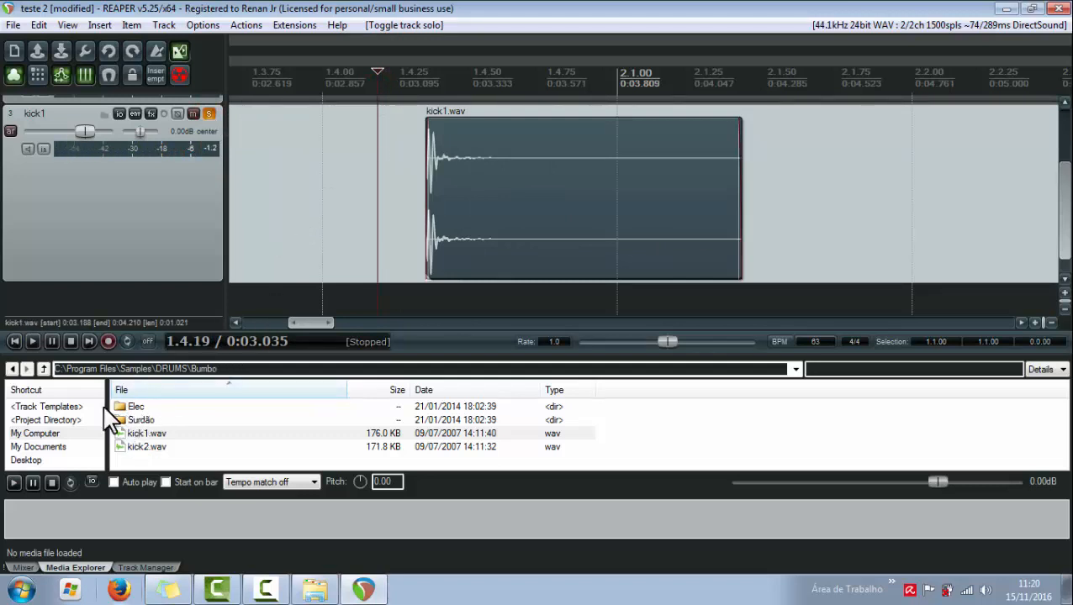
Browse the Media Explorer to DRUMS\Cymbals and insert reverse cymbal.wav on a new track below kick1, ending where the kick item starts
left_click(13, 368)
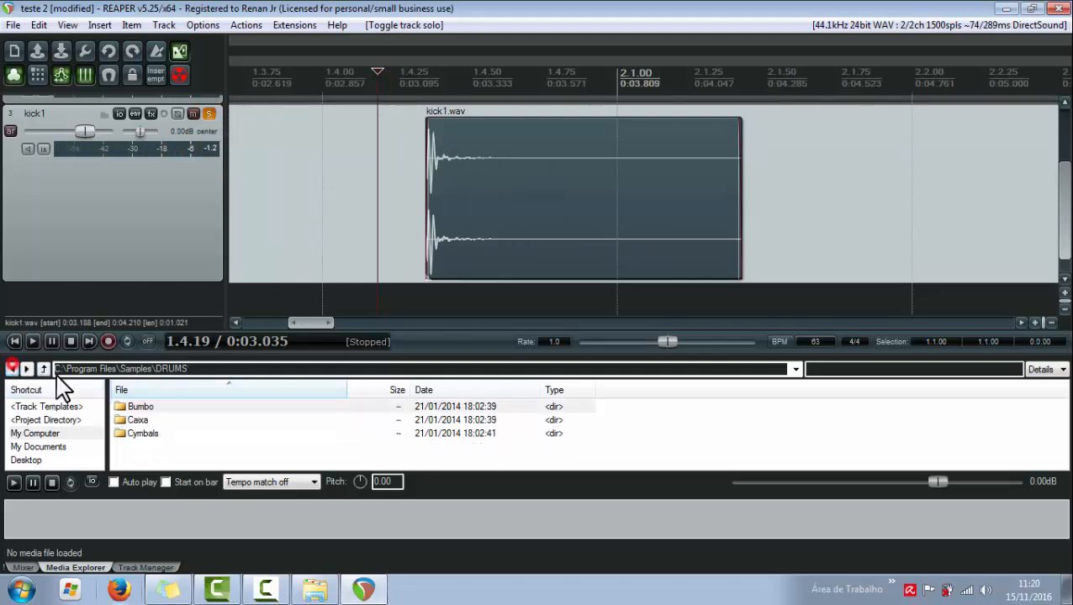
double_click(142, 434)
left_click(144, 407)
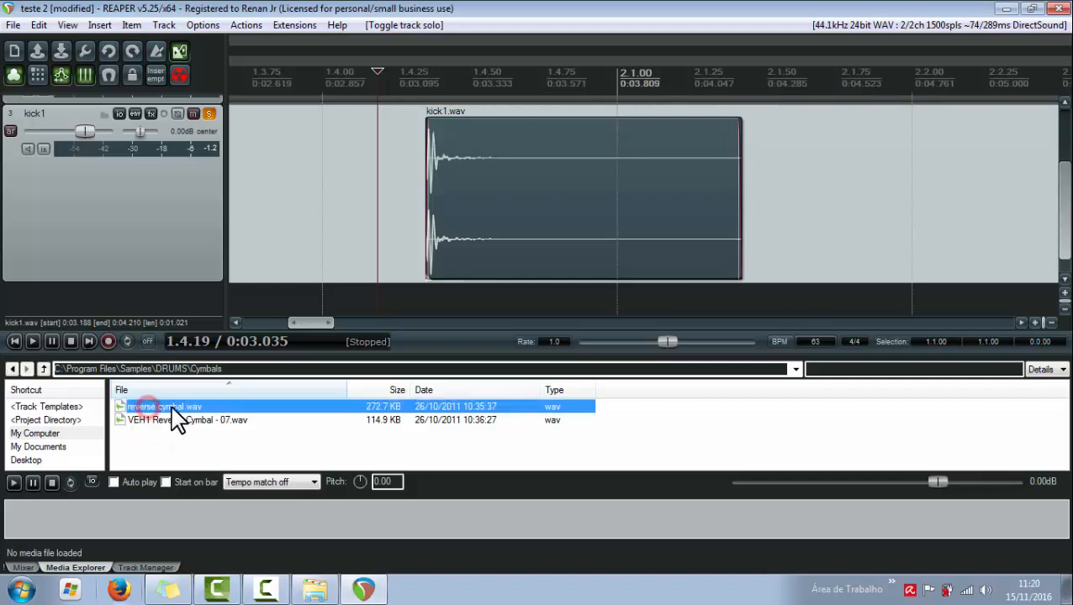
left_click_drag(155, 406, 448, 292)
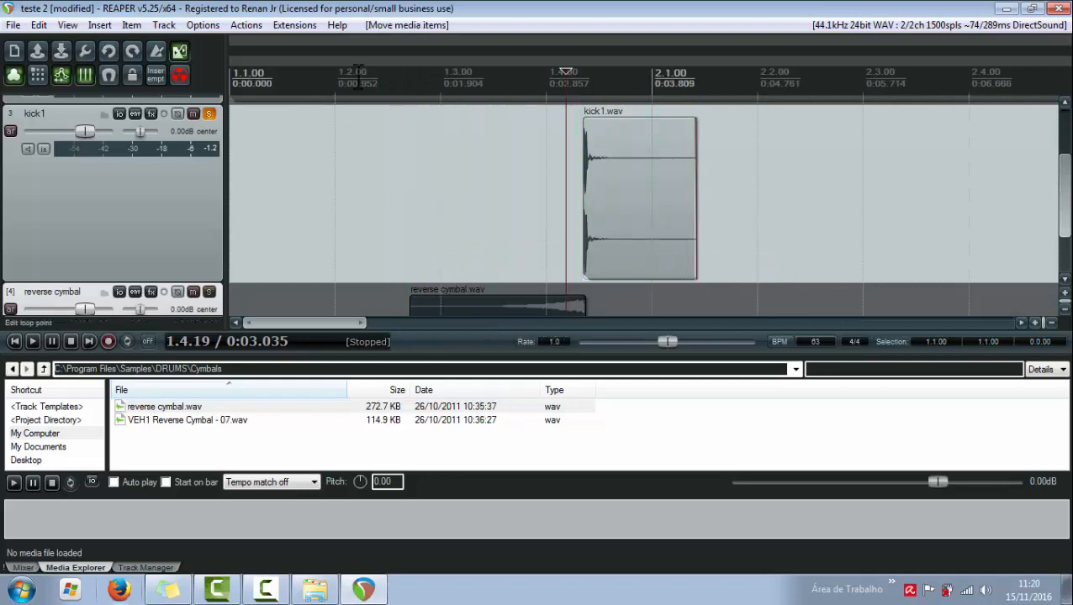
Solo the reverse cymbal track and play it together with the kick from about 0:01.2, then stop playback
left_click(209, 292)
left_click(360, 89)
key("space")
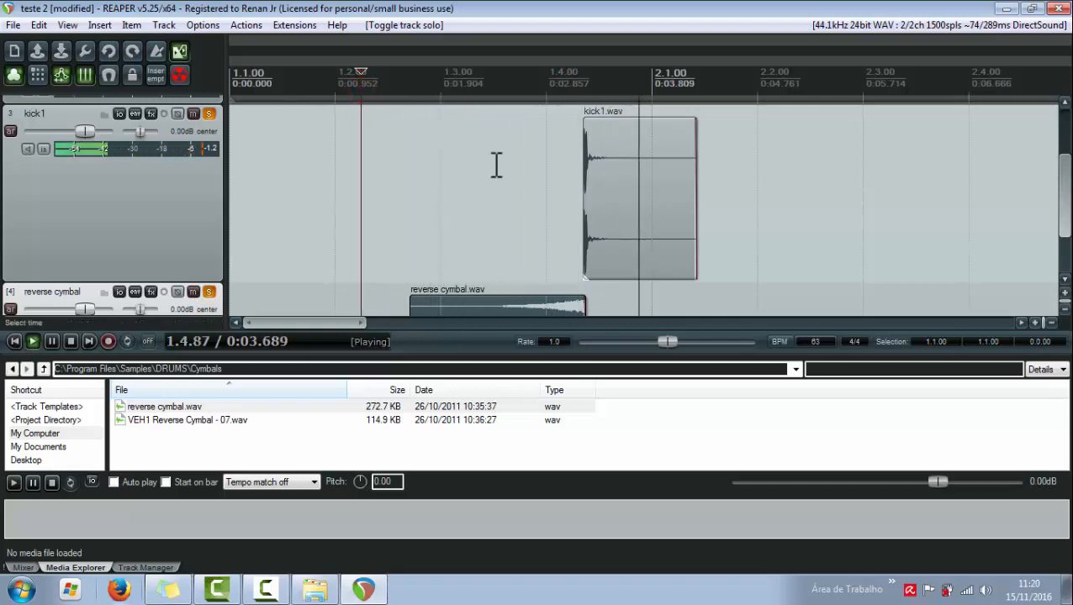
key("space")
Reduce the track height so kick1 and reverse cymbal fit in the arrange view, and show the Mixer instead of the Media Explorer
scroll(445, 174, "down", 2)
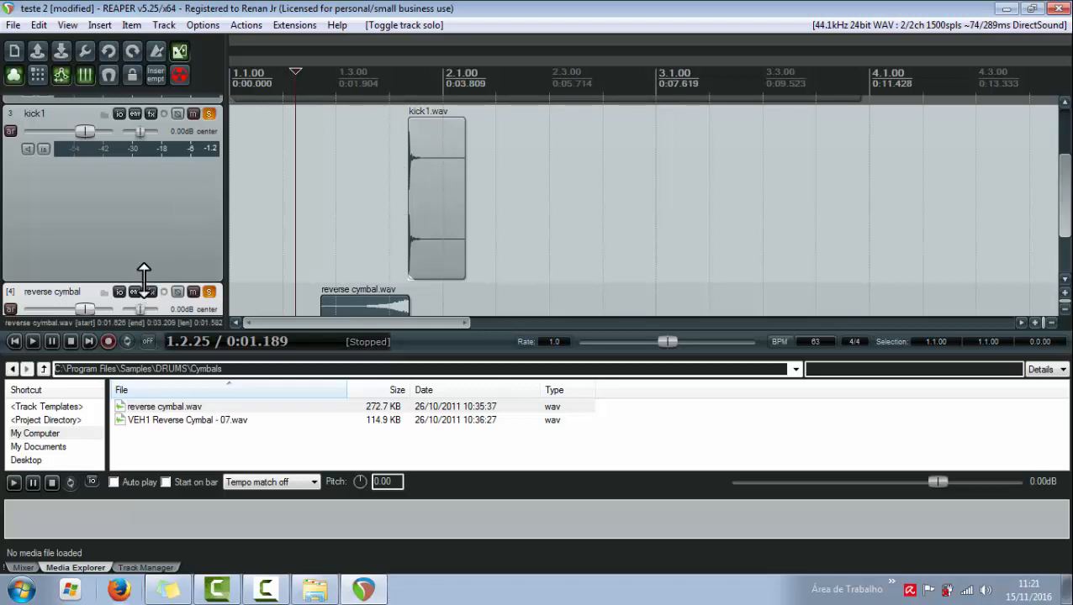
left_click_drag(145, 283, 144, 233)
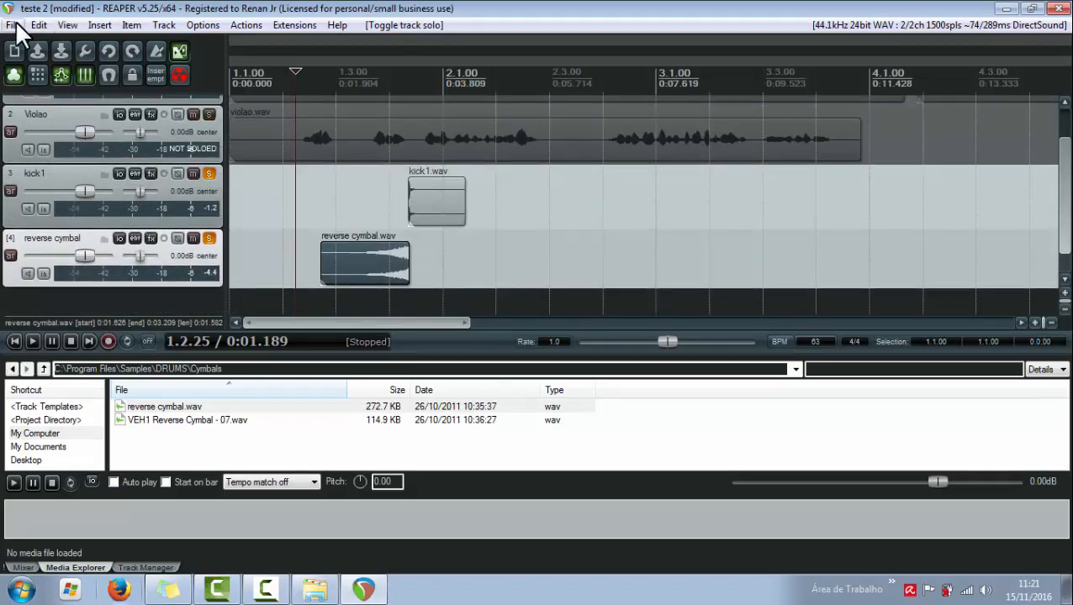
left_click(23, 567)
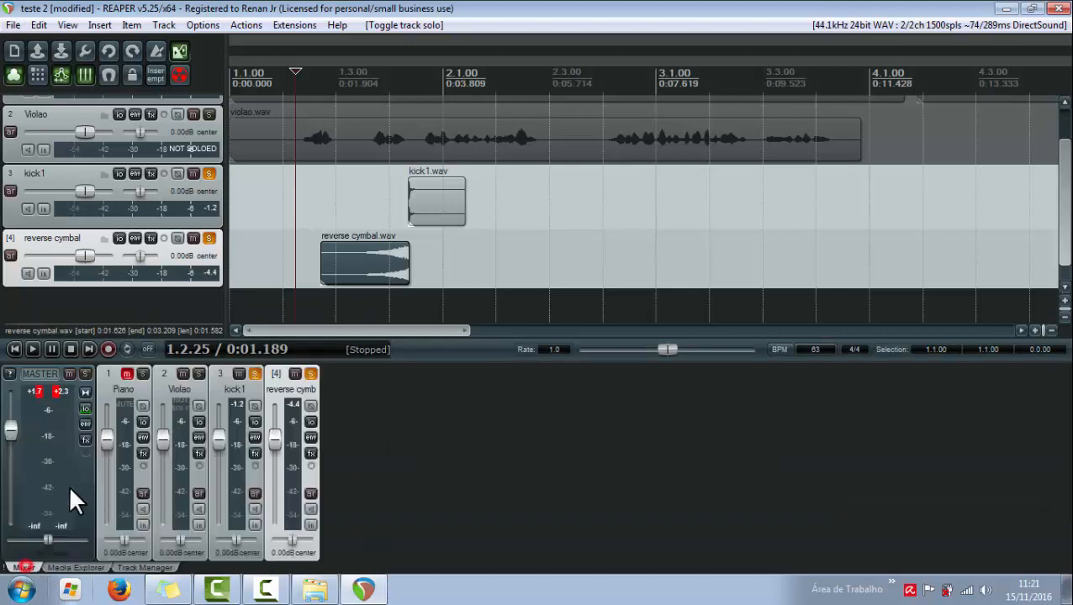
Start saving the project under a chosen name, with copying all media into the project directory enabled instead of moving it
left_click(5, 23)
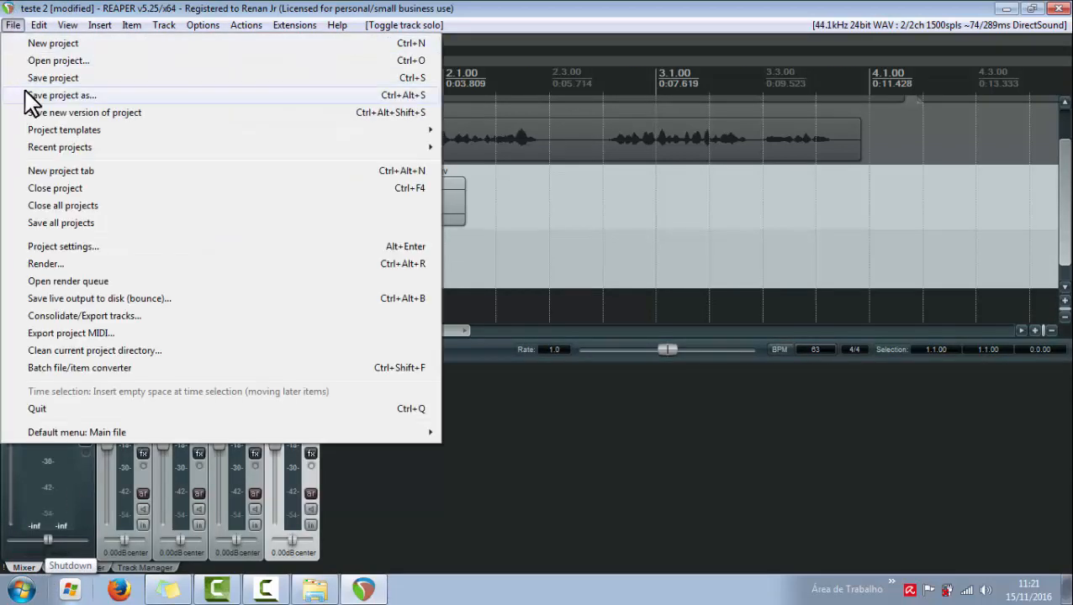
left_click(48, 100)
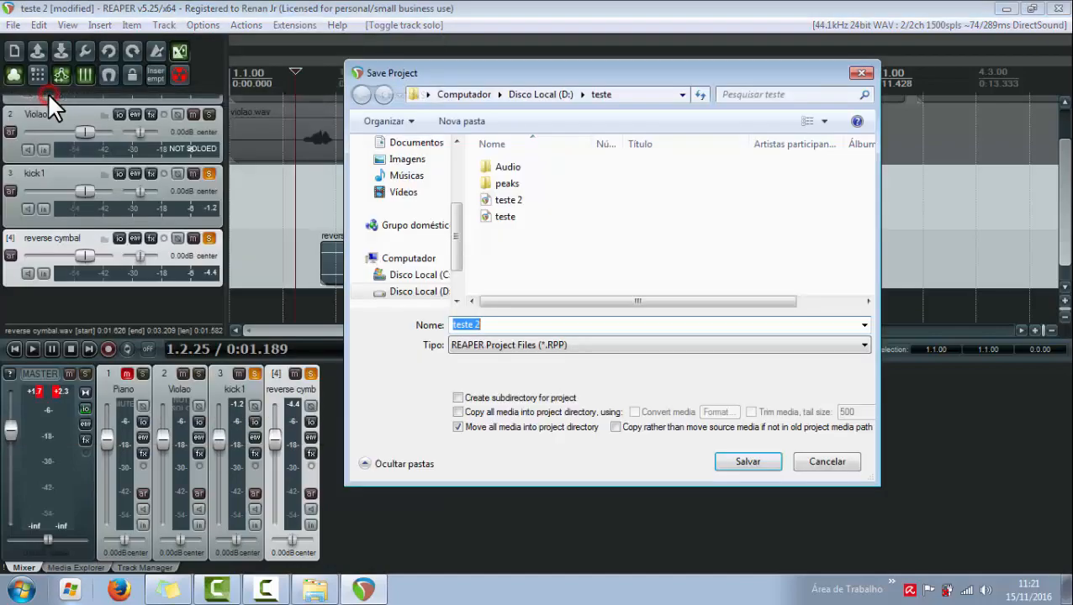
left_click_drag(528, 78, 504, 61)
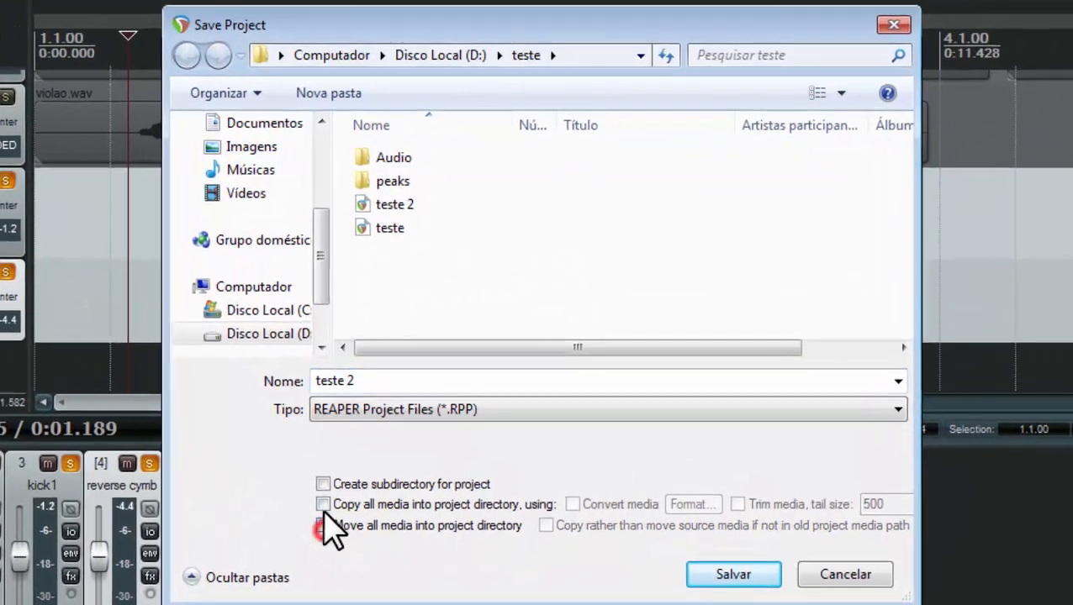
left_click(363, 469)
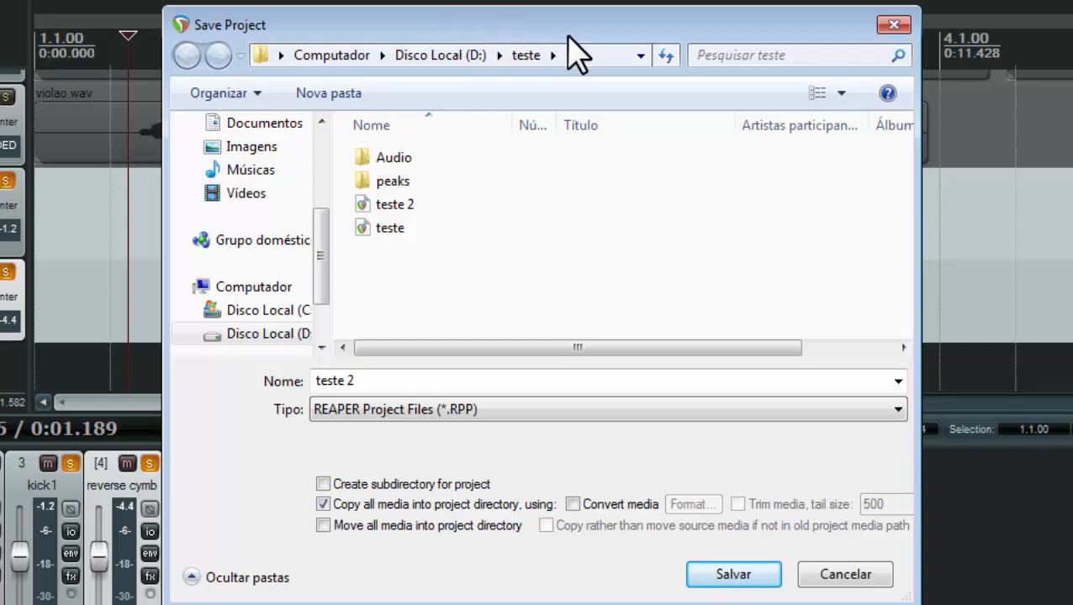
left_click_drag(567, 28, 543, 43)
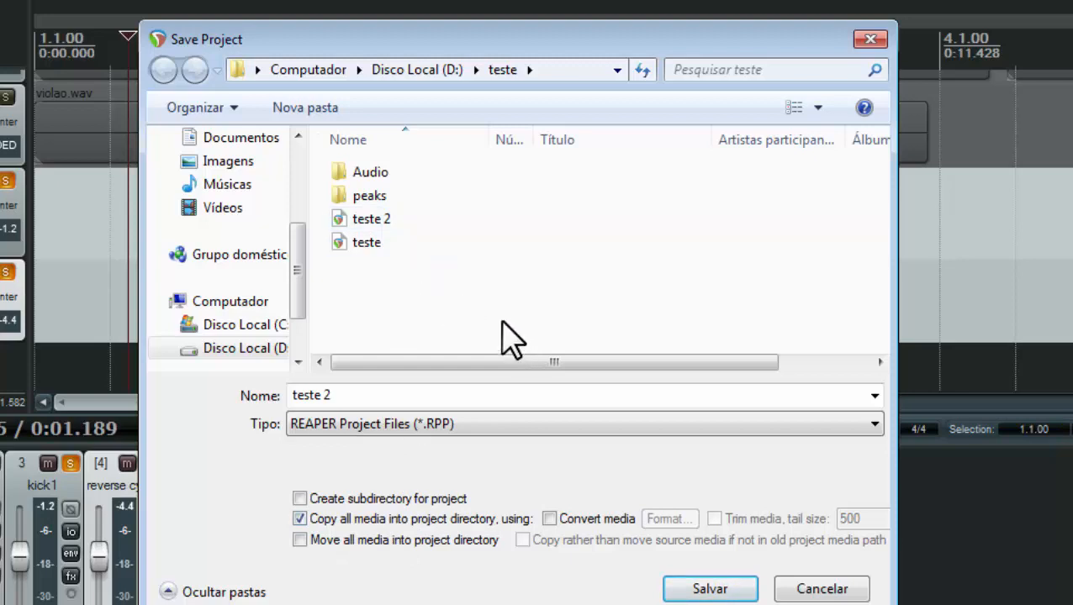
Look inside the Audio folder from the save dialog and return to the teste folder
double_click(378, 173)
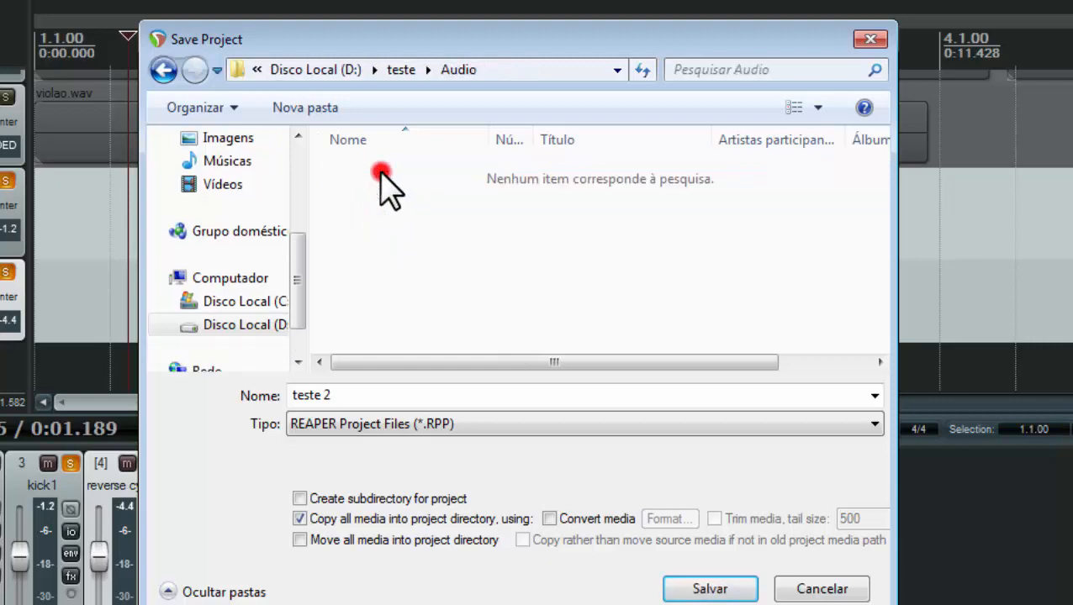
left_click(163, 69)
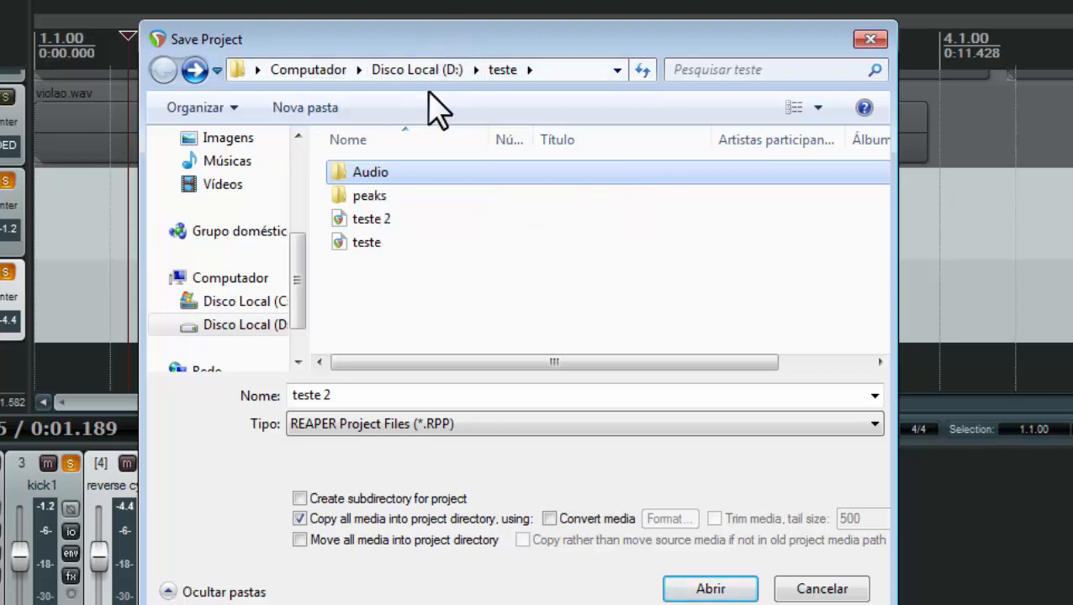
left_click(710, 588)
left_click(163, 69)
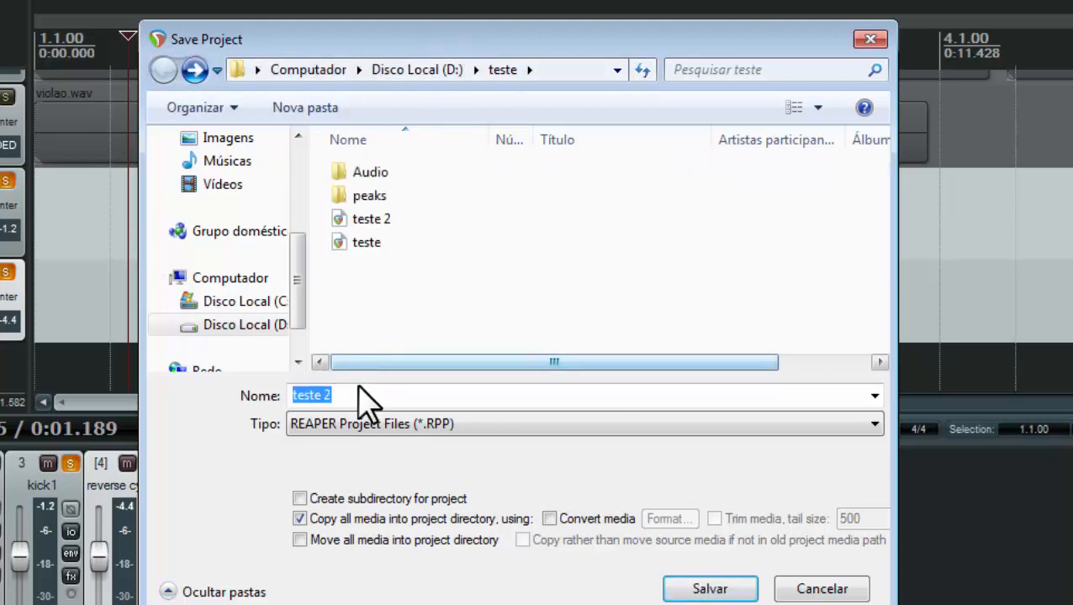
Save the project as teste 2 in the teste folder, replacing the existing project file
left_click(371, 220)
left_click(710, 589)
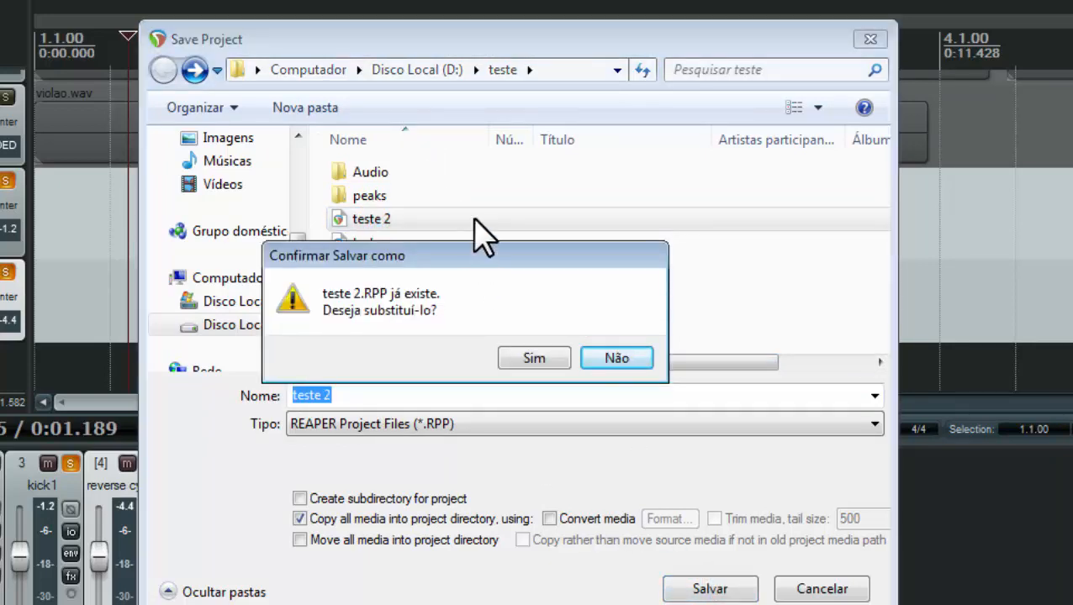
left_click(545, 357)
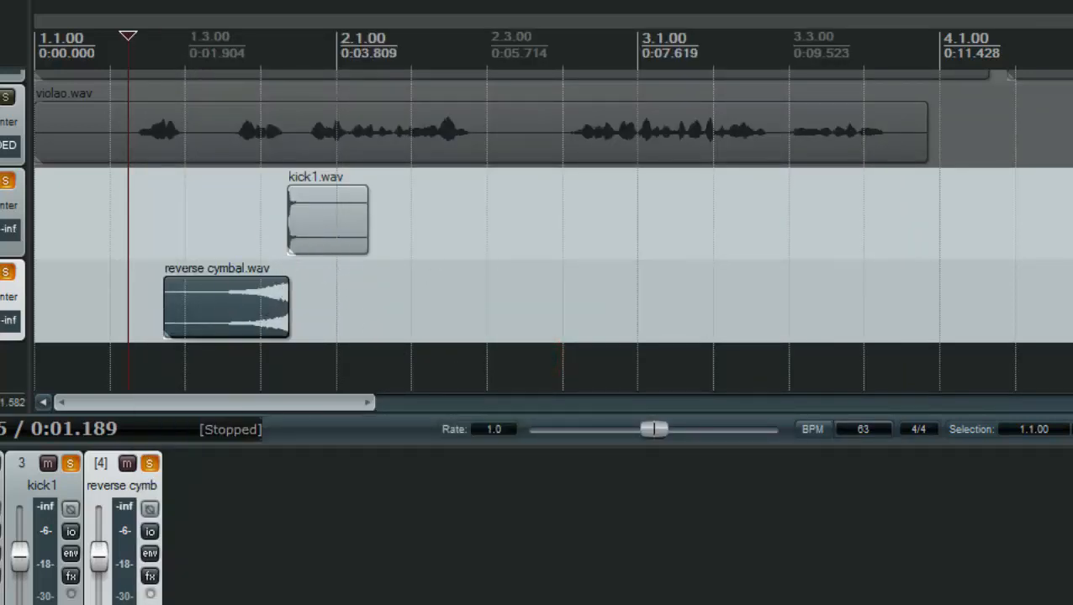
Switch to Windows Explorer, check the Audio folder for the kick1 and reverse cymbal files, and return to REAPER
key("alt+Tab")
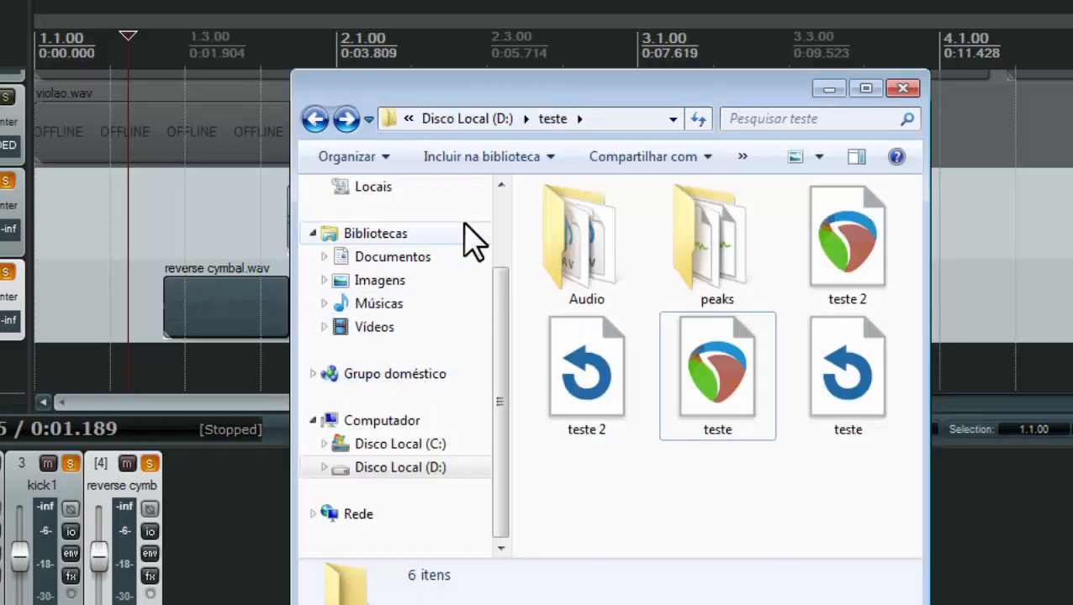
double_click(594, 253)
left_click(584, 223)
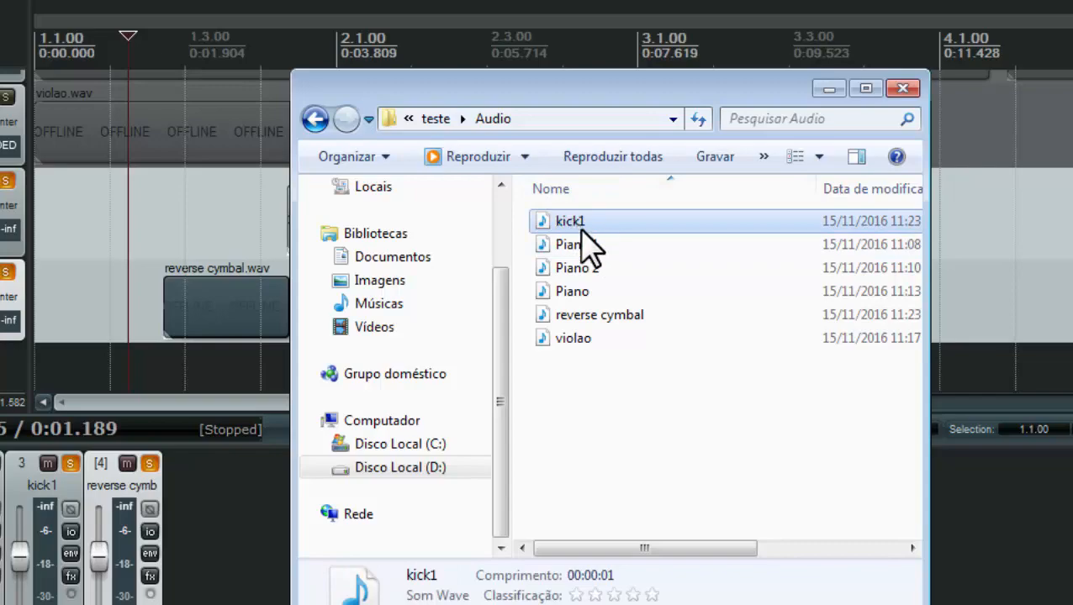
left_click(610, 312)
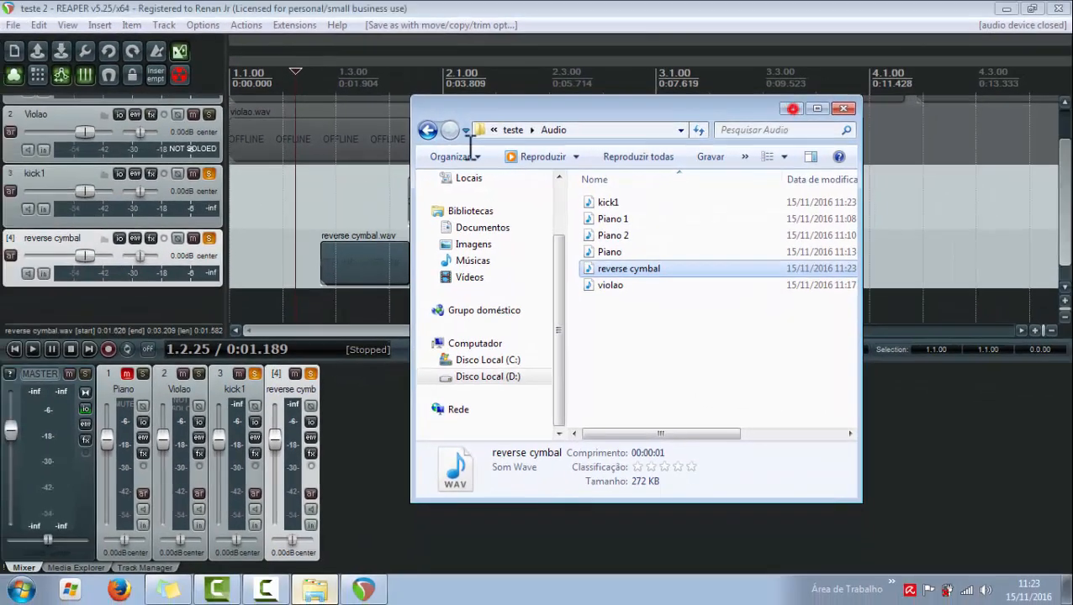
left_click(806, 97)
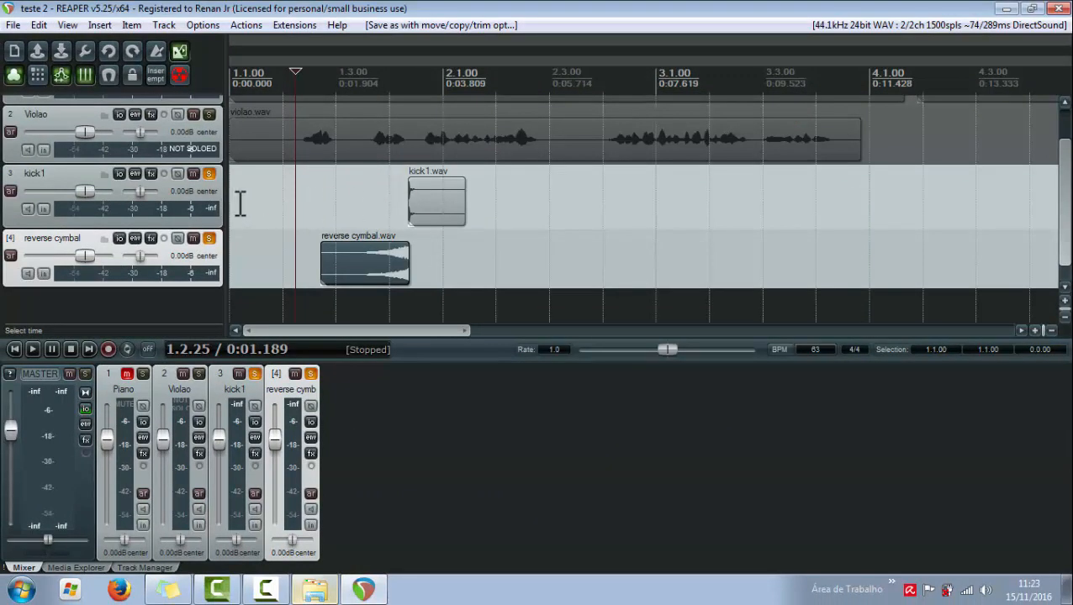
Create a new empty project in a separate project tab
scroll(361, 252, "down", 3)
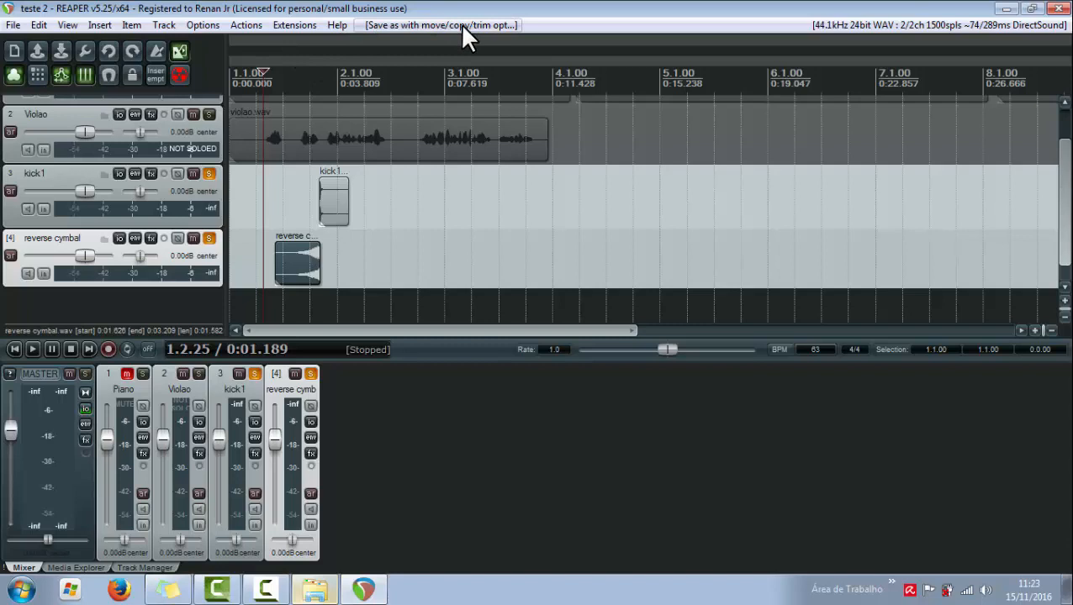
left_click(13, 25)
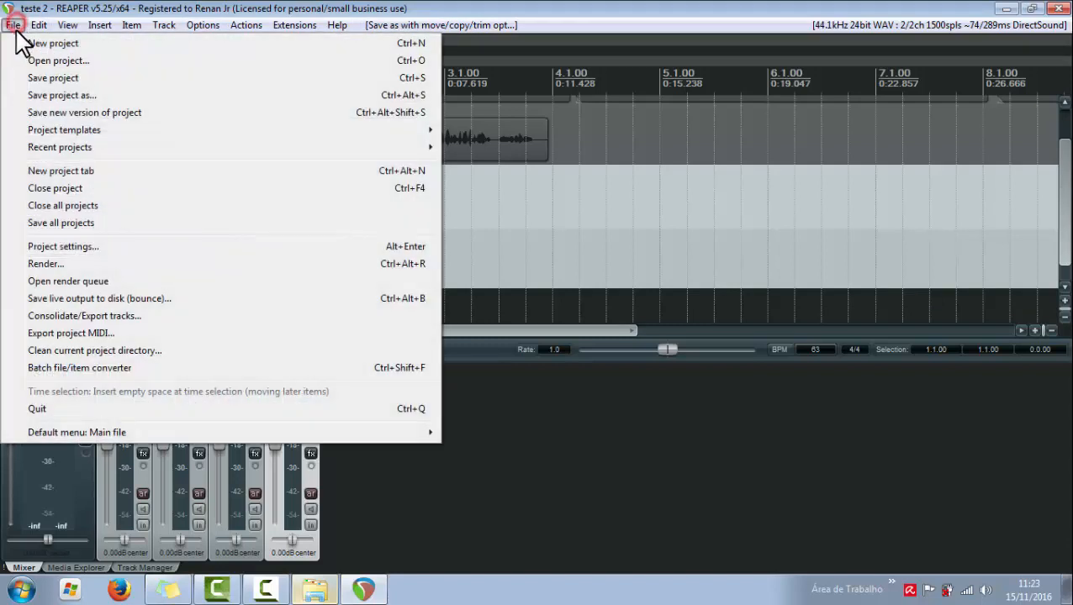
left_click(44, 171)
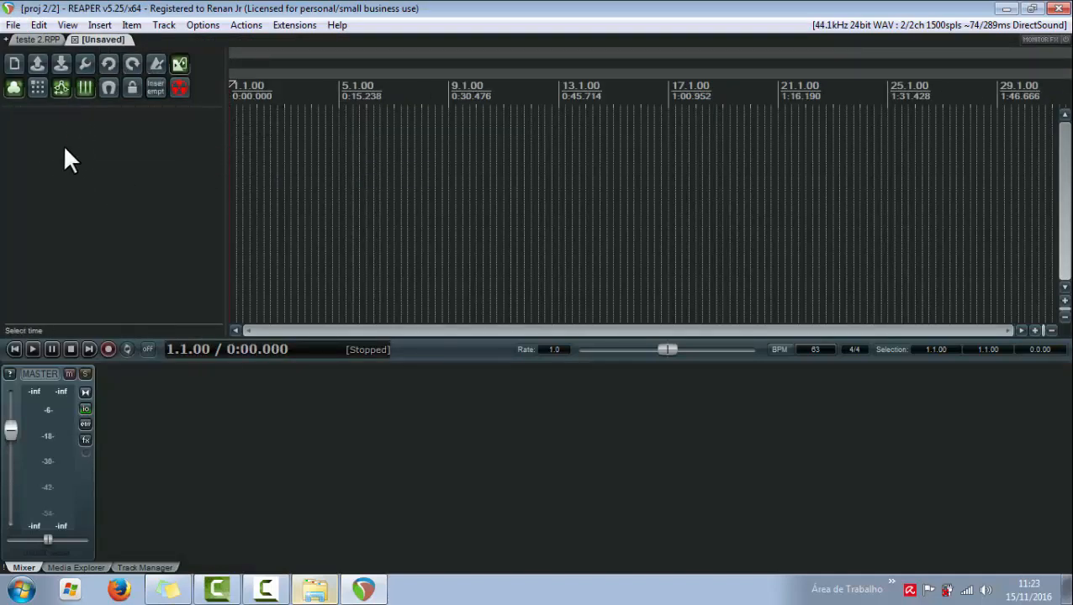
Add a track to the unsaved project, arm it, record a take of about 4 seconds from the start, and disarm it
double_click(108, 140)
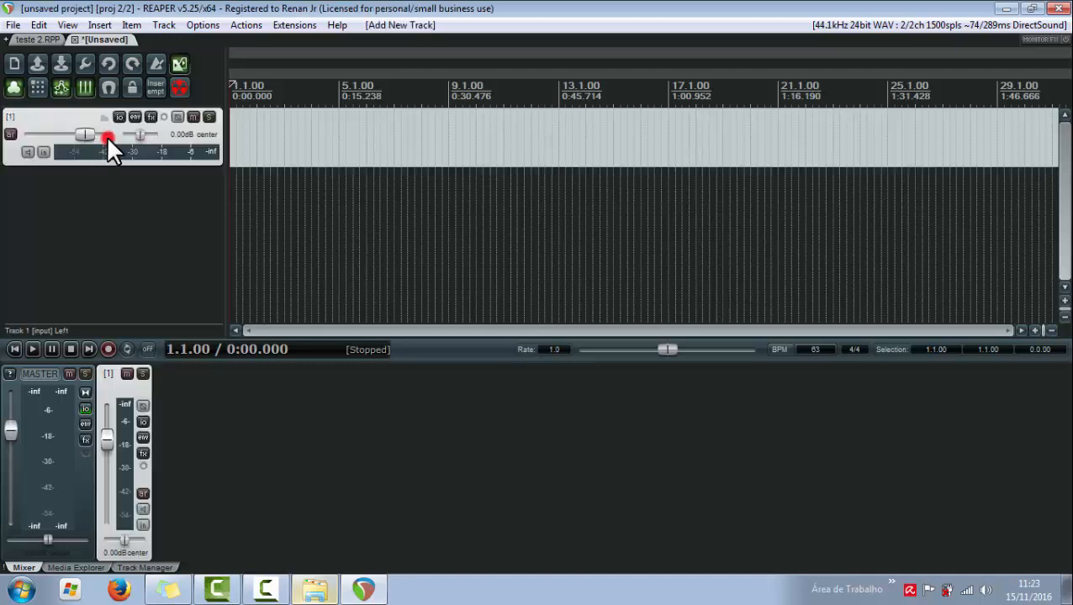
left_click(11, 134)
left_click(108, 349)
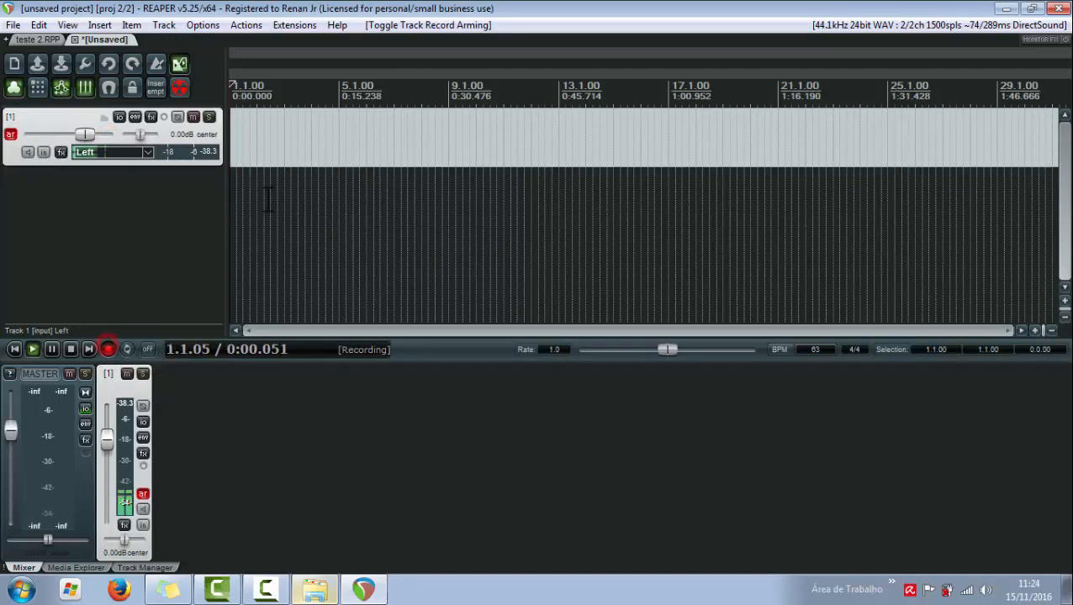
scroll(278, 185, "down", 2)
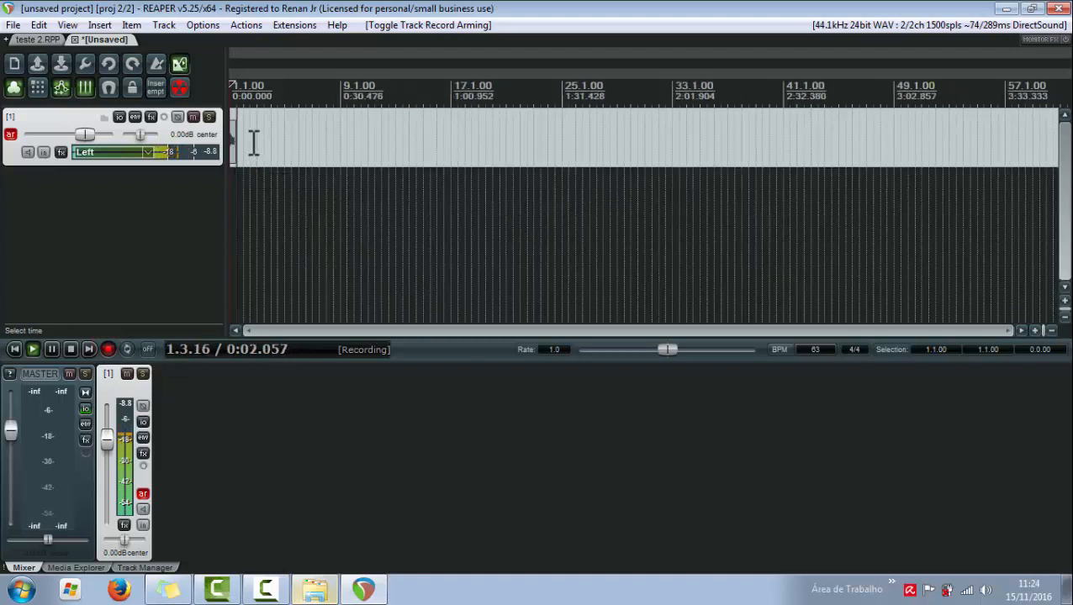
left_click(108, 349)
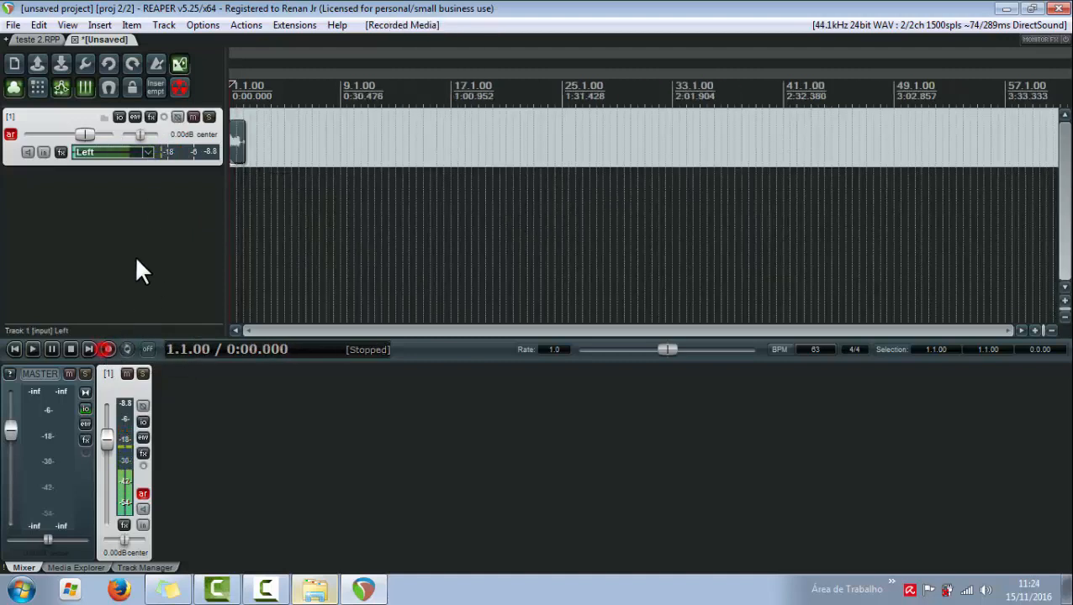
left_click(10, 137)
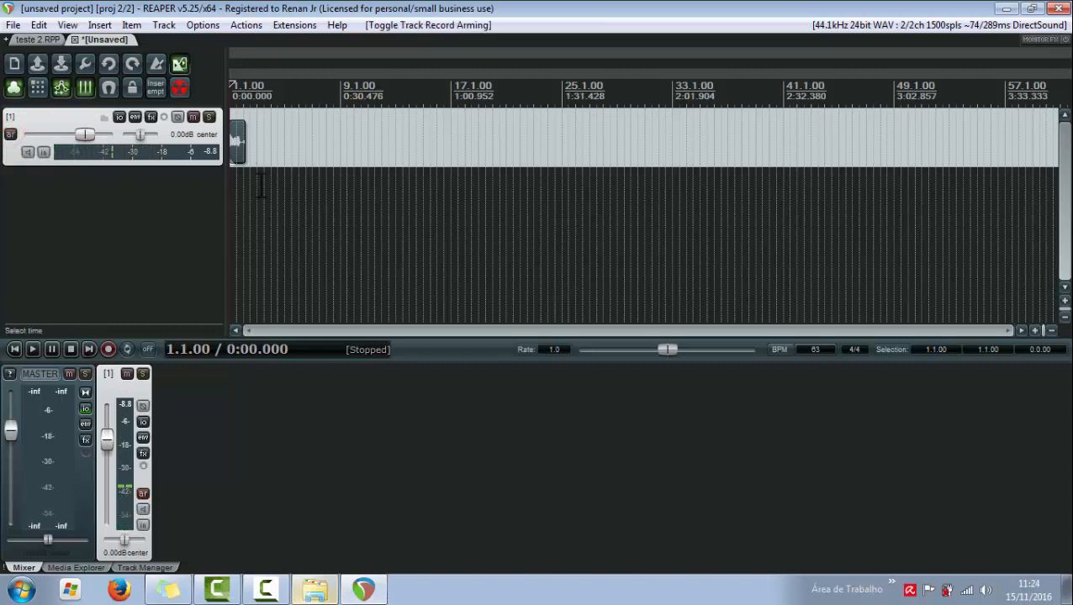
scroll(241, 180, "up", 5)
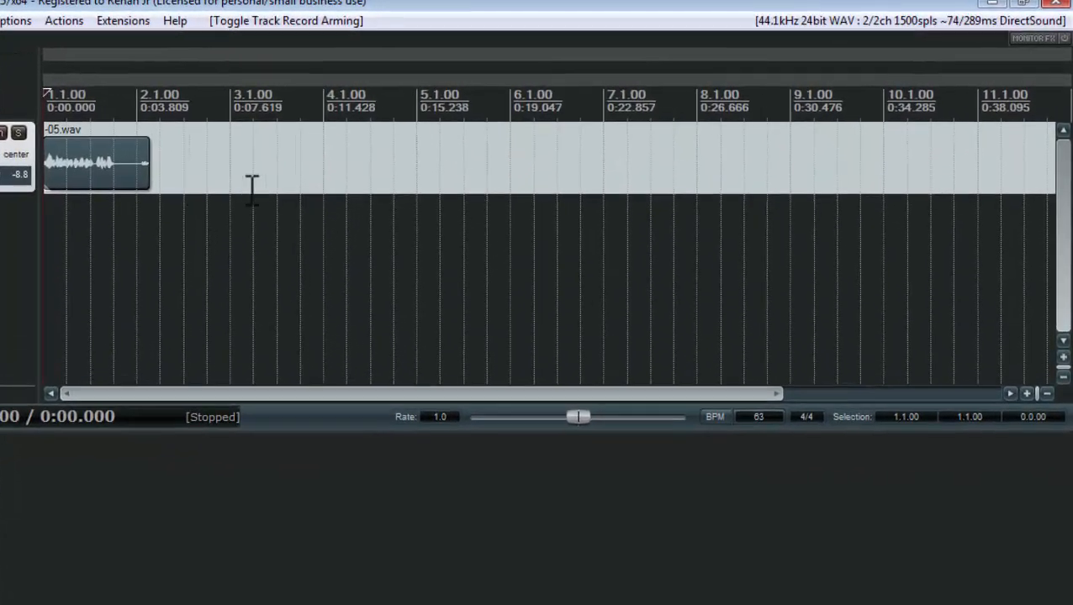
left_click(968, 27)
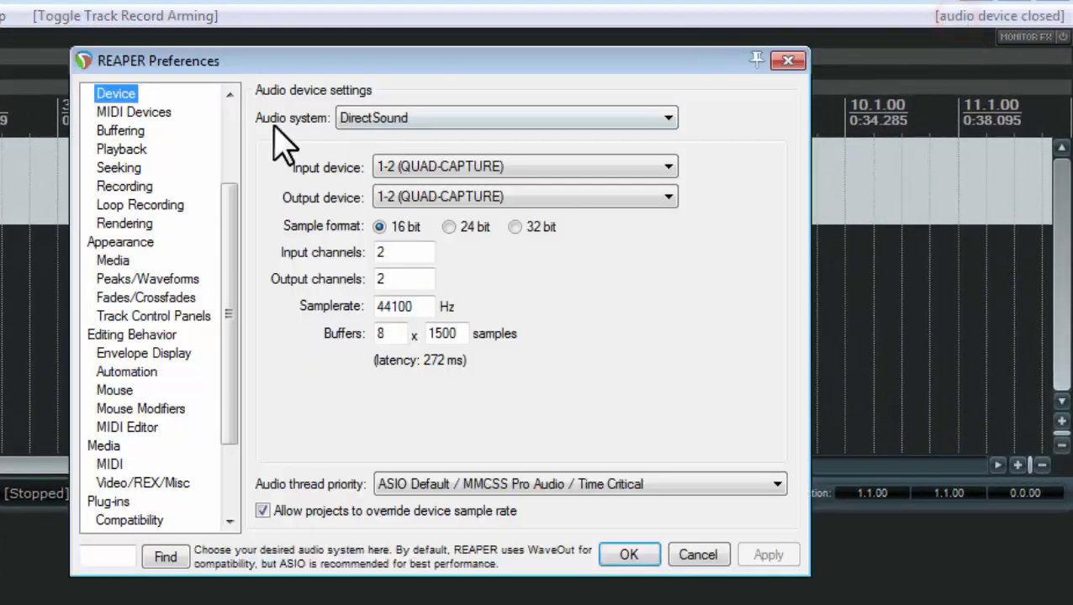
left_click_drag(222, 244, 240, 132)
left_click(111, 111)
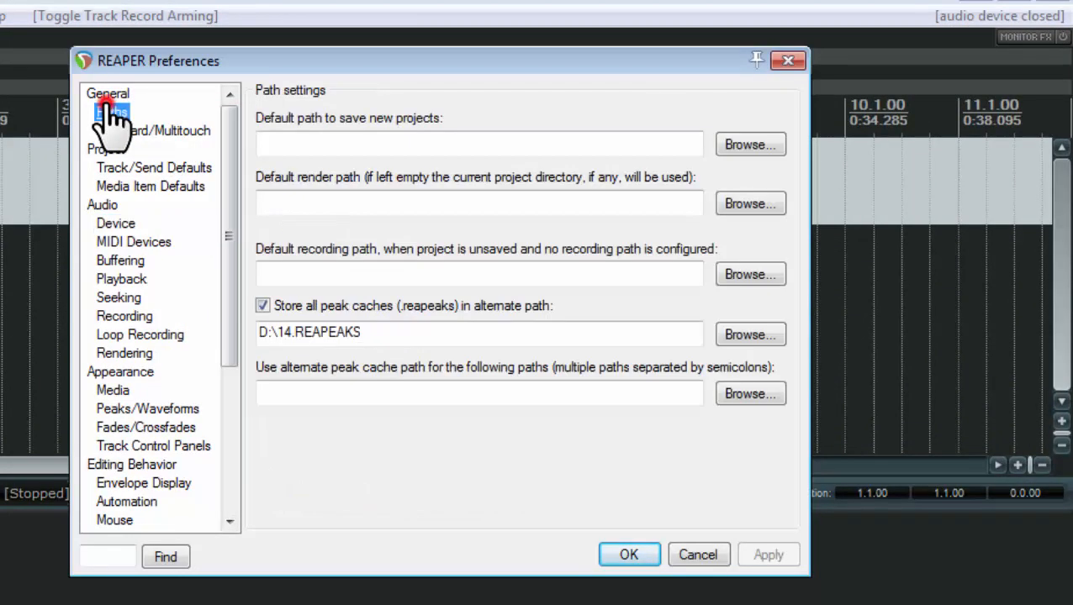
left_click(792, 59)
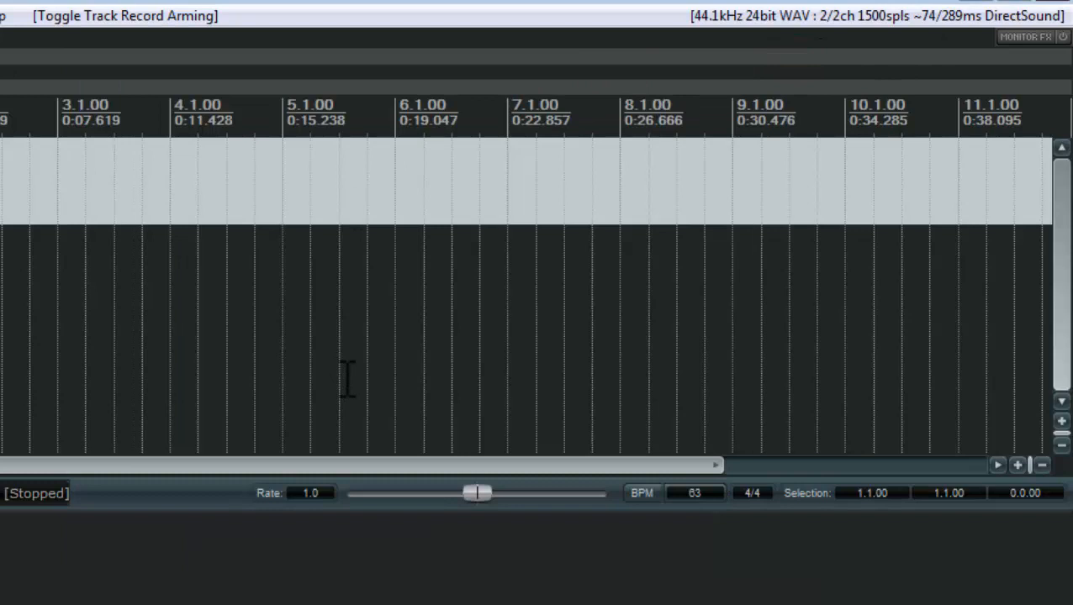
Set the default recording path for unsaved projects to D:\14.REAPEAKS in the path preferences and apply the change
key("ctrl+p")
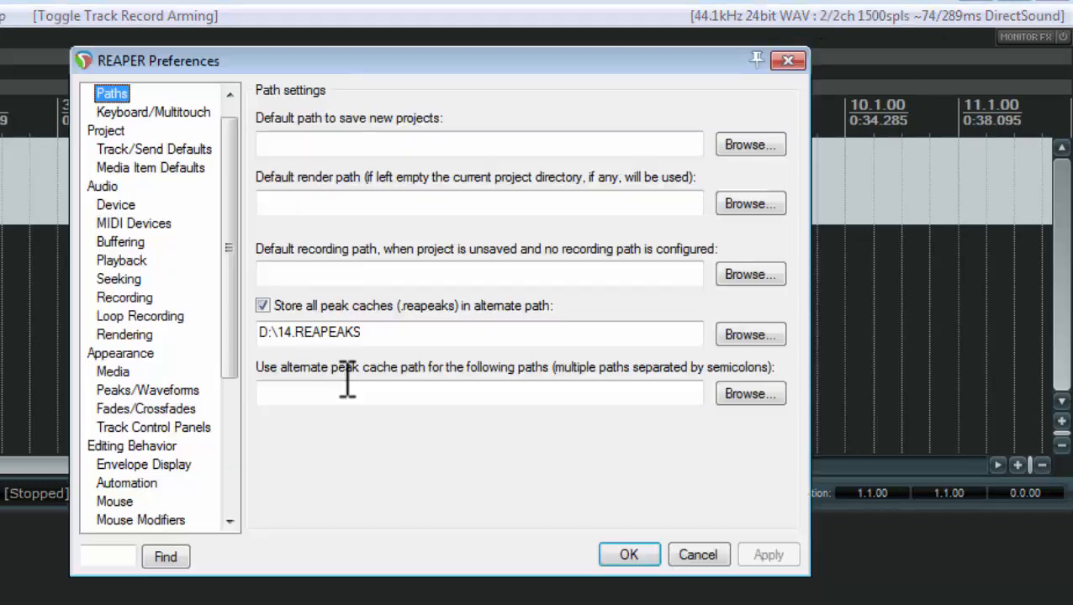
left_click_drag(233, 162, 176, 119)
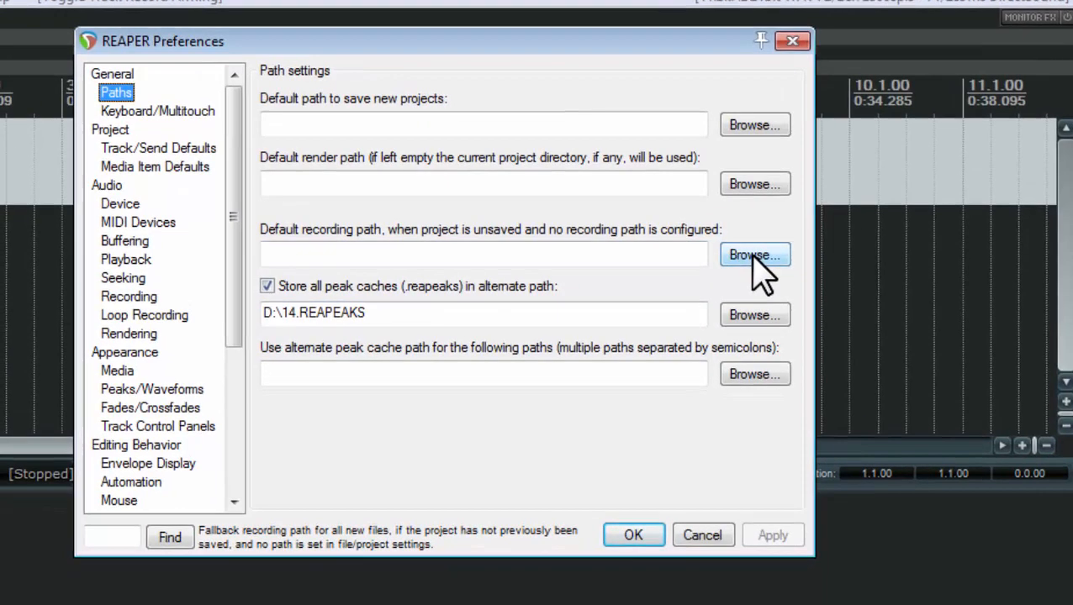
left_click(746, 269)
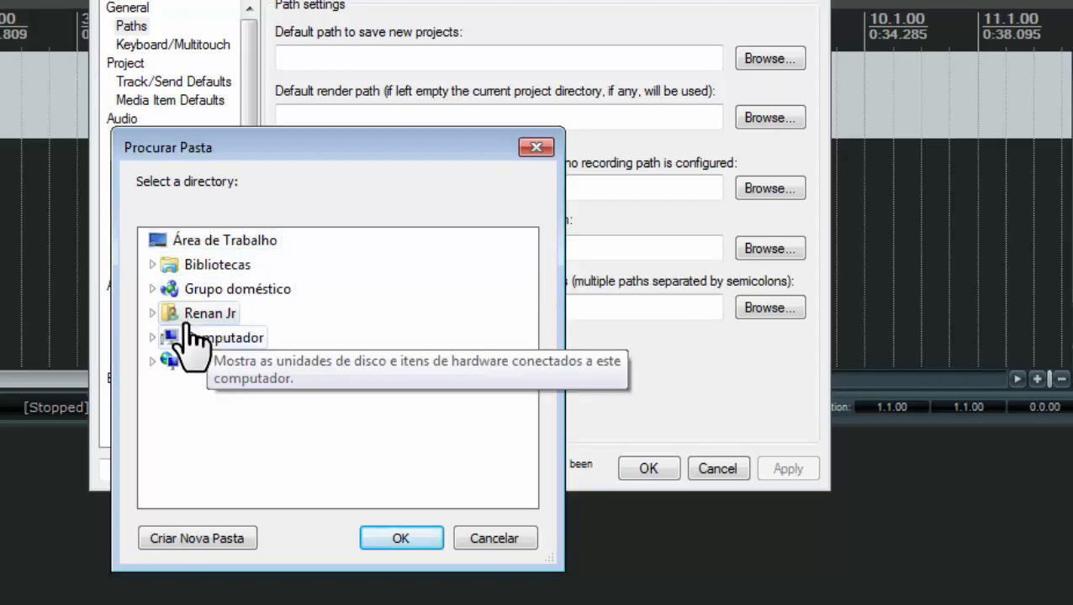
left_click(153, 338)
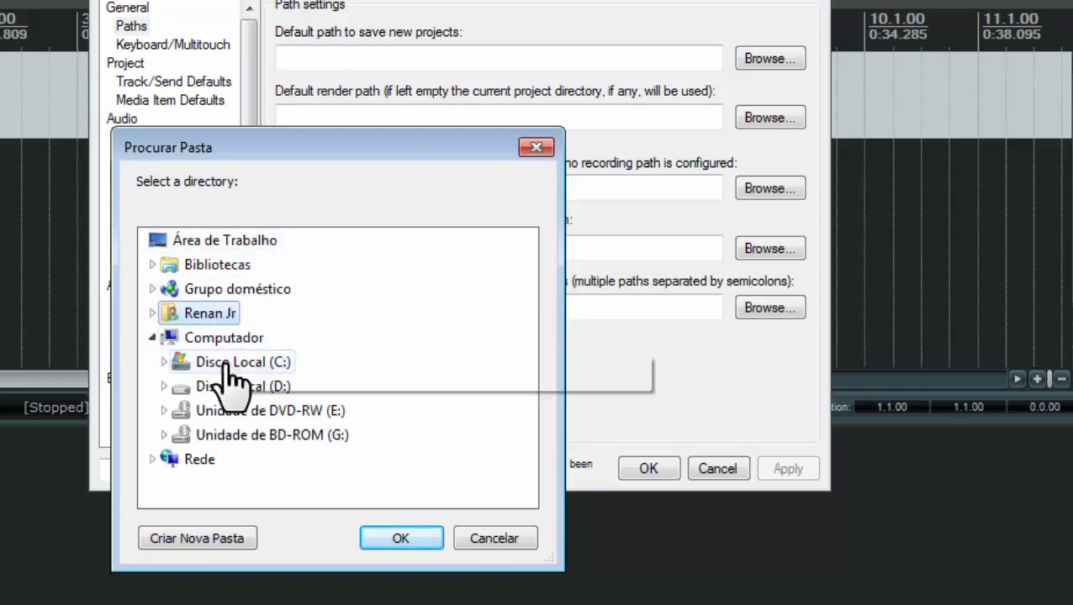
left_click(164, 386)
scroll(202, 334, "down", 1)
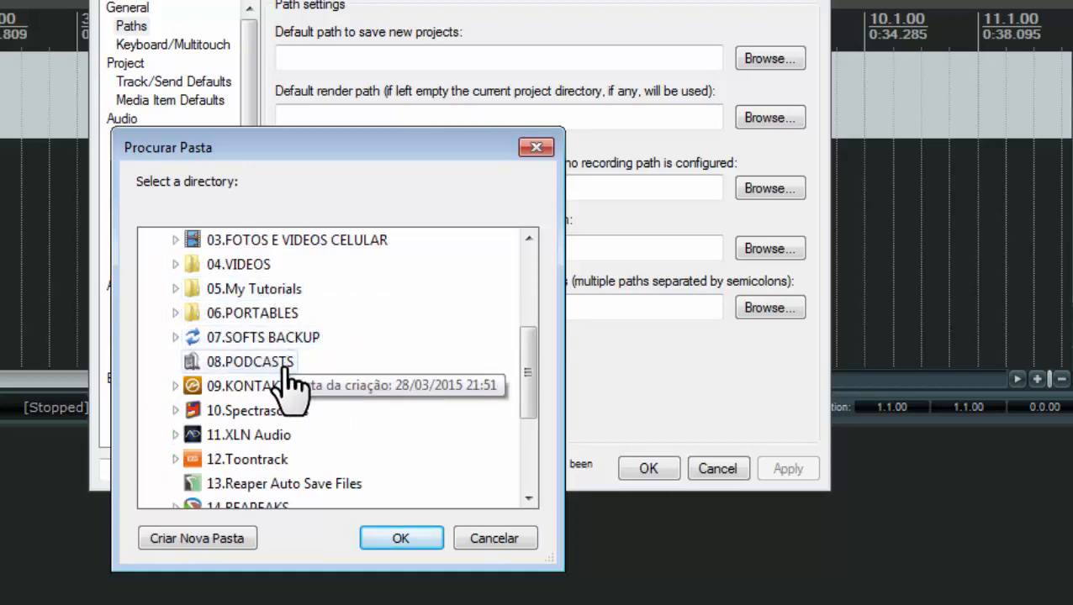
scroll(288, 388, "down", 1)
left_click(252, 435)
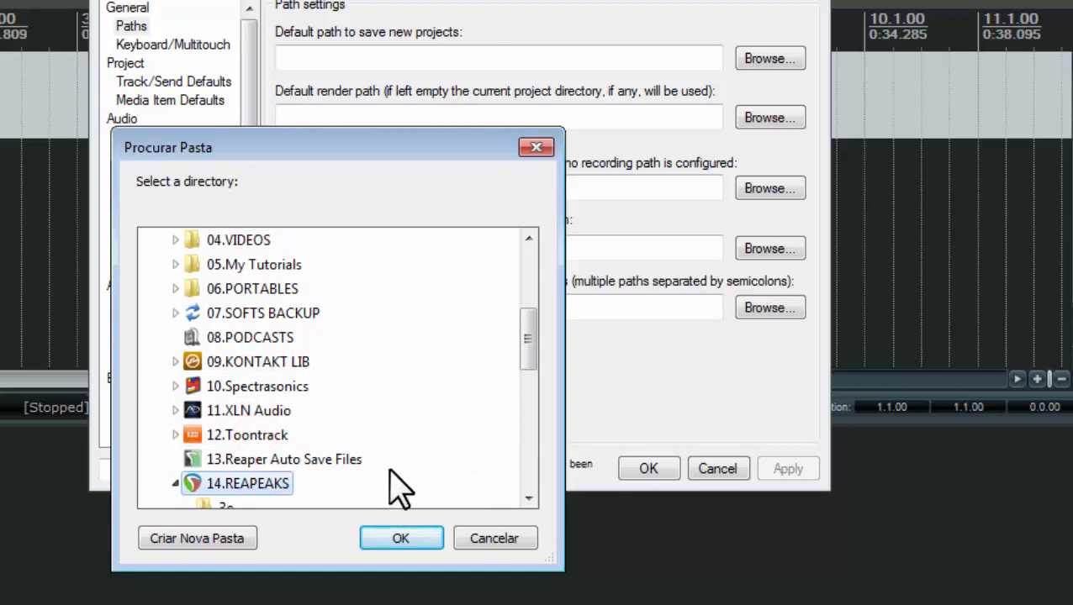
left_click(417, 540)
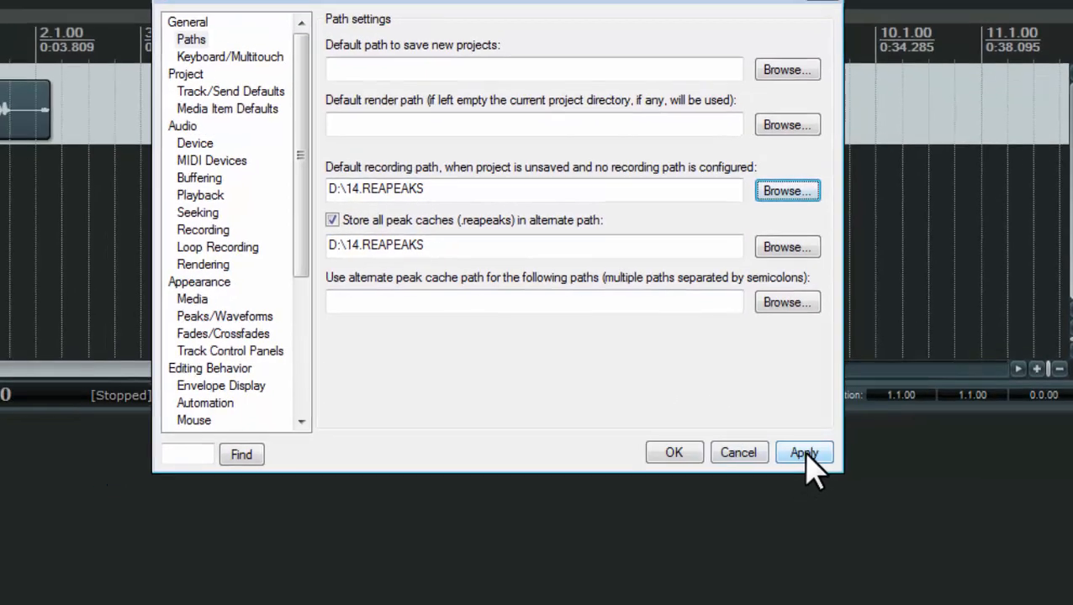
left_click(788, 469)
left_click(712, 428)
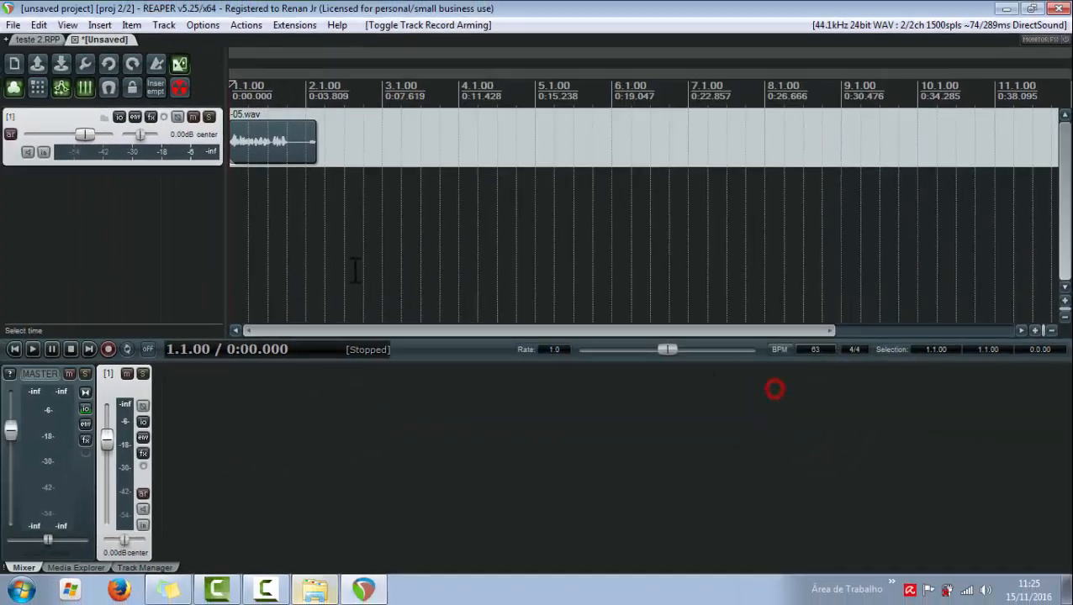
Switch to Windows Explorer and open the 14.REAPEAKS folder on drive D:
scroll(343, 198, "up", 5)
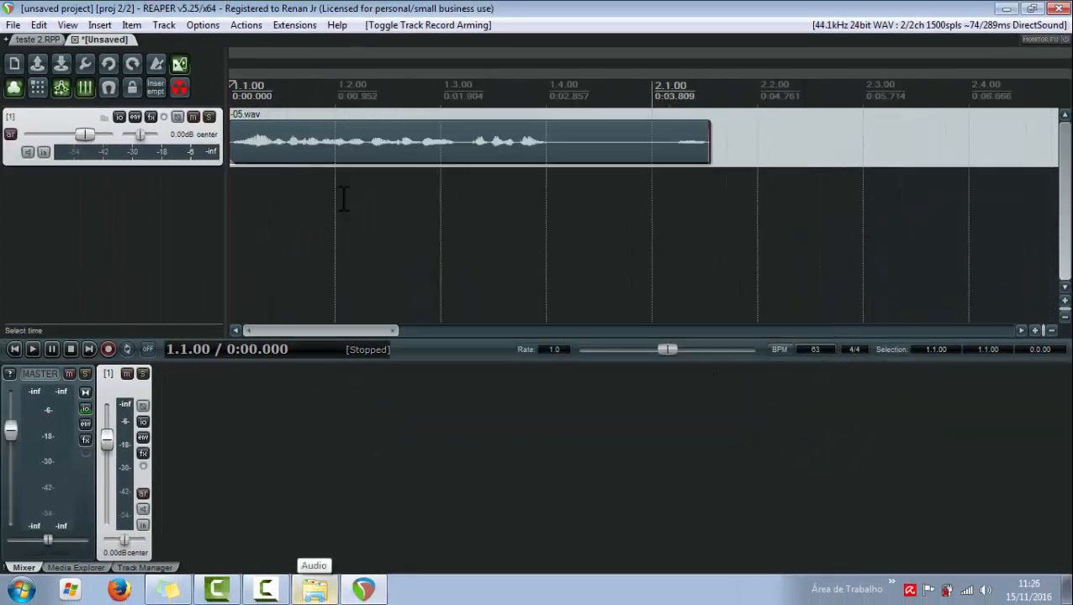
scroll(346, 195, "down", 3)
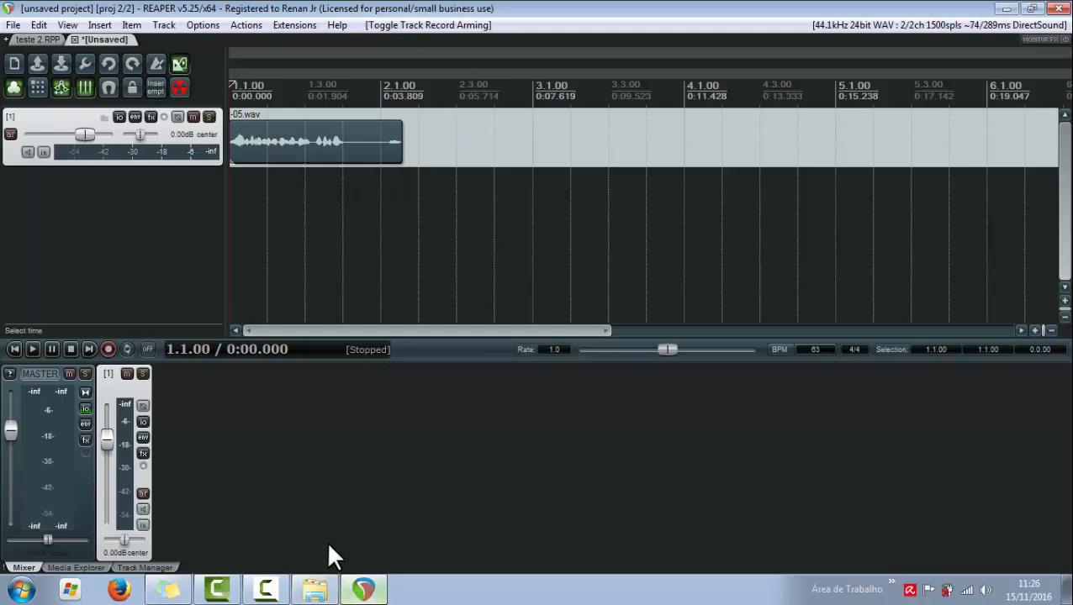
left_click(891, 582)
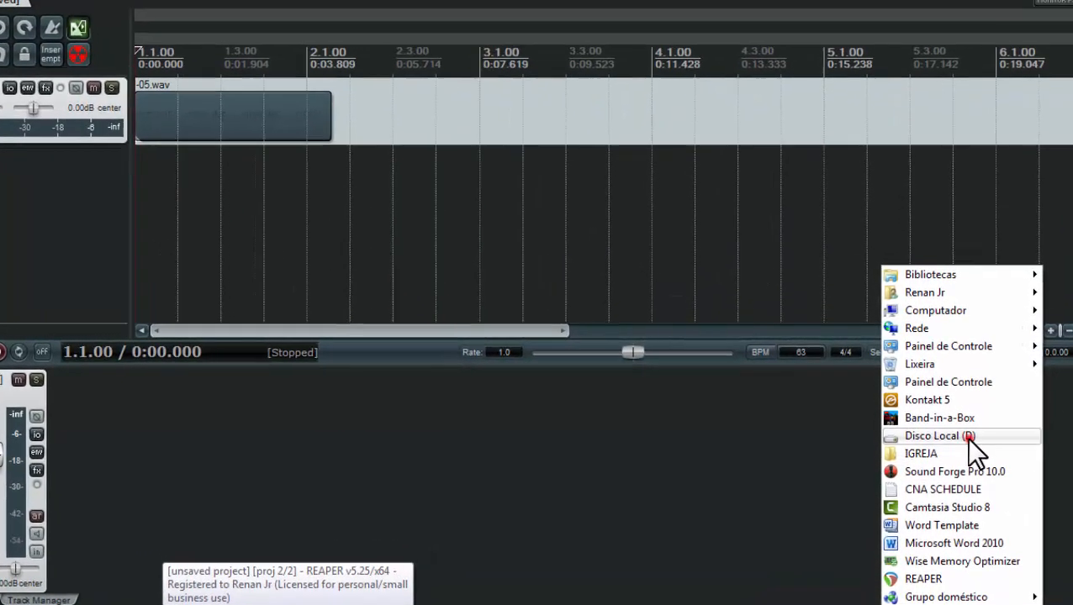
left_click(965, 437)
scroll(630, 362, "down", 3)
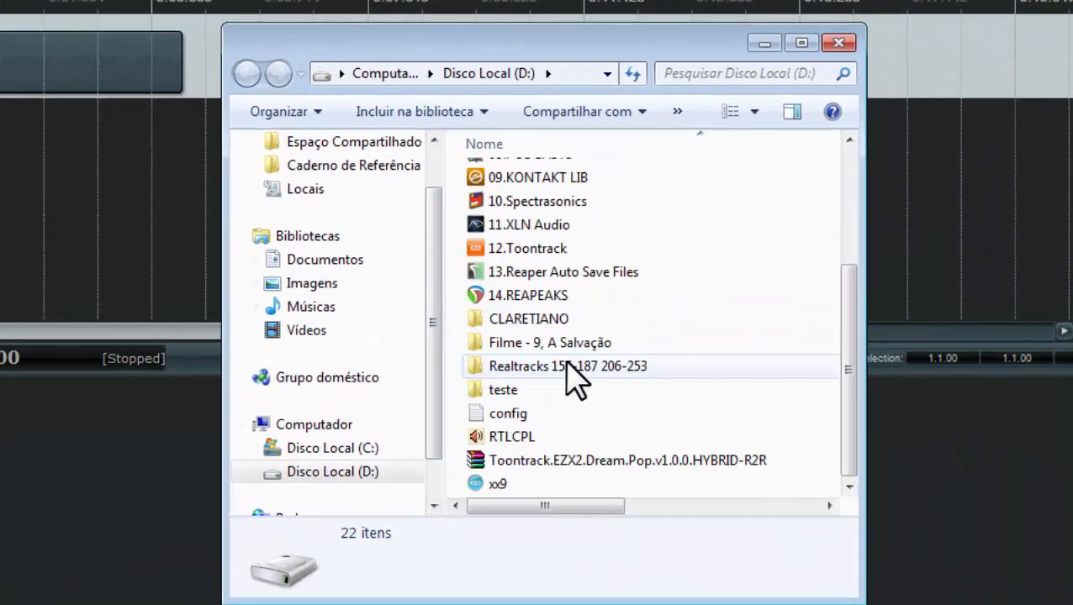
double_click(548, 296)
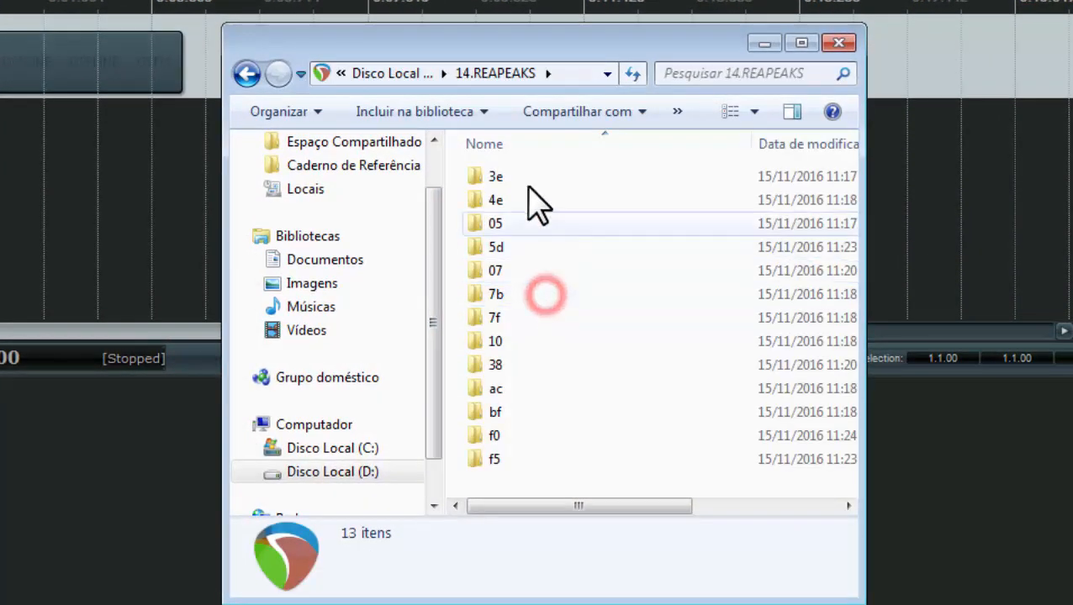
Permanently delete all the peak cache subfolders in 14.REAPEAKS, from 3e through f5, and return to REAPER
left_click(494, 176)
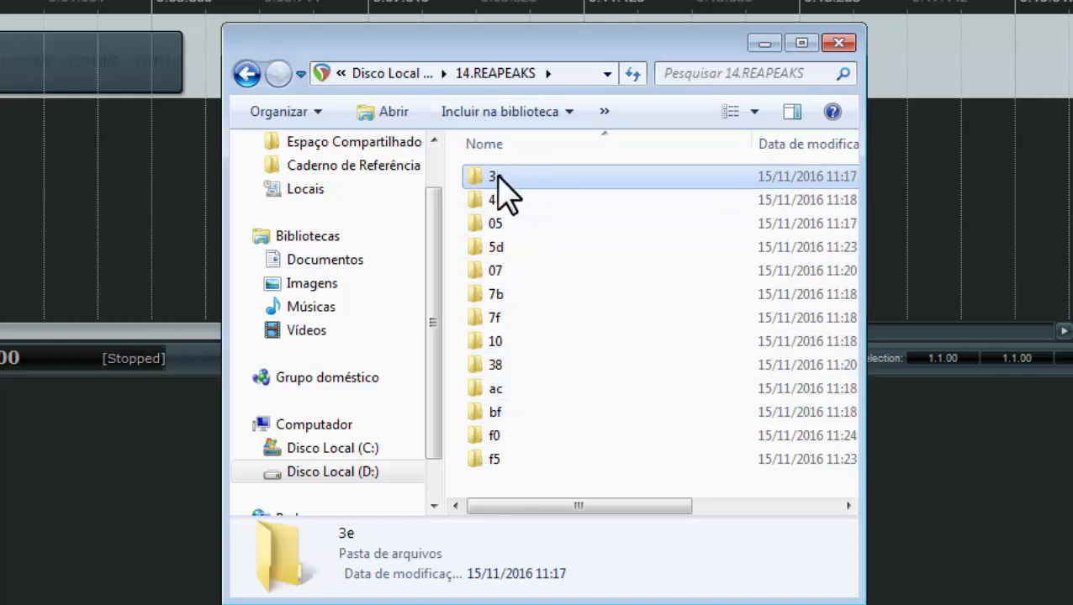
left_click(507, 461, "shift")
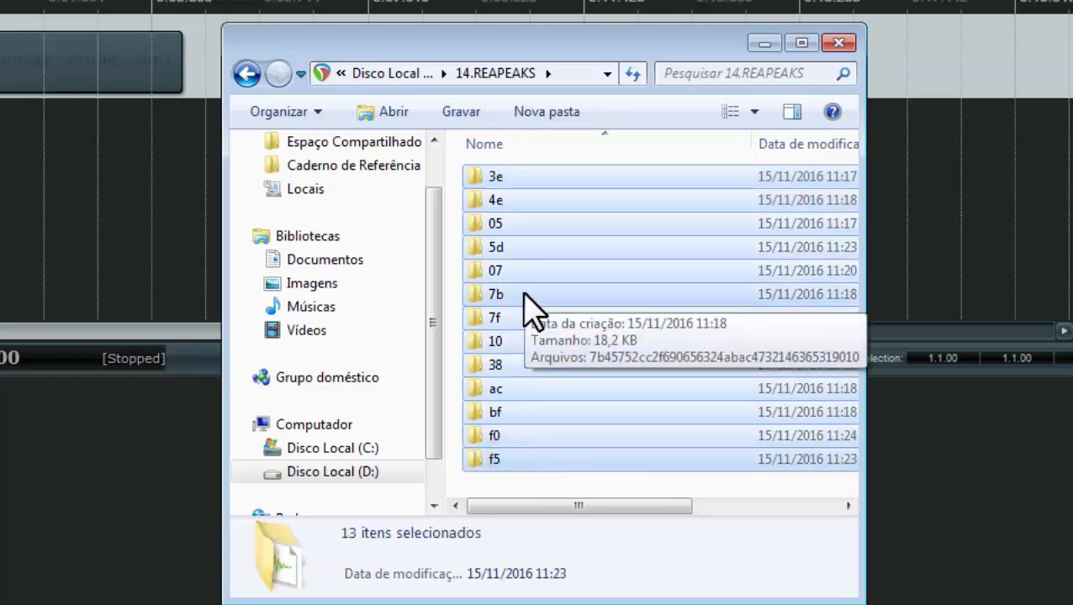
key("shift+Delete")
key("Escape")
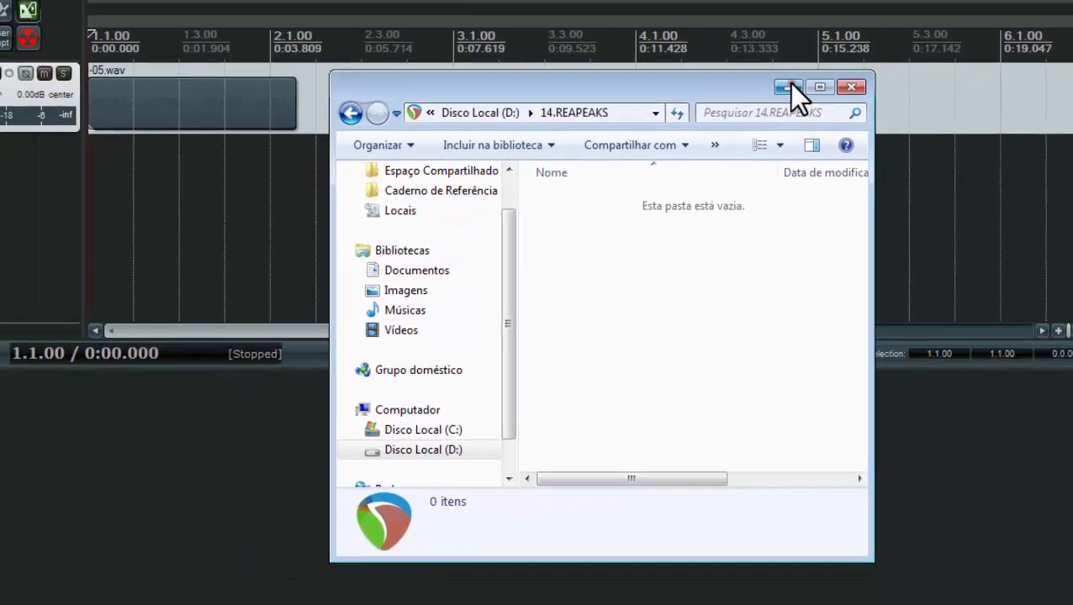
left_click(780, 73)
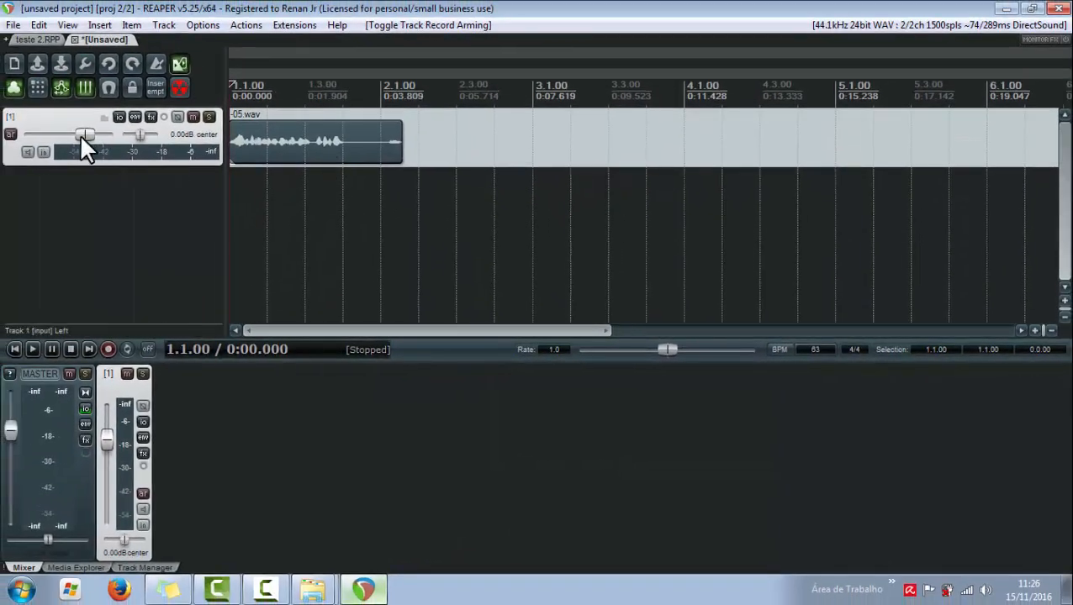
Switch to the teste 2 project and place the edit cursor at about 0.93 seconds, before the reverse cymbal item
left_click(40, 39)
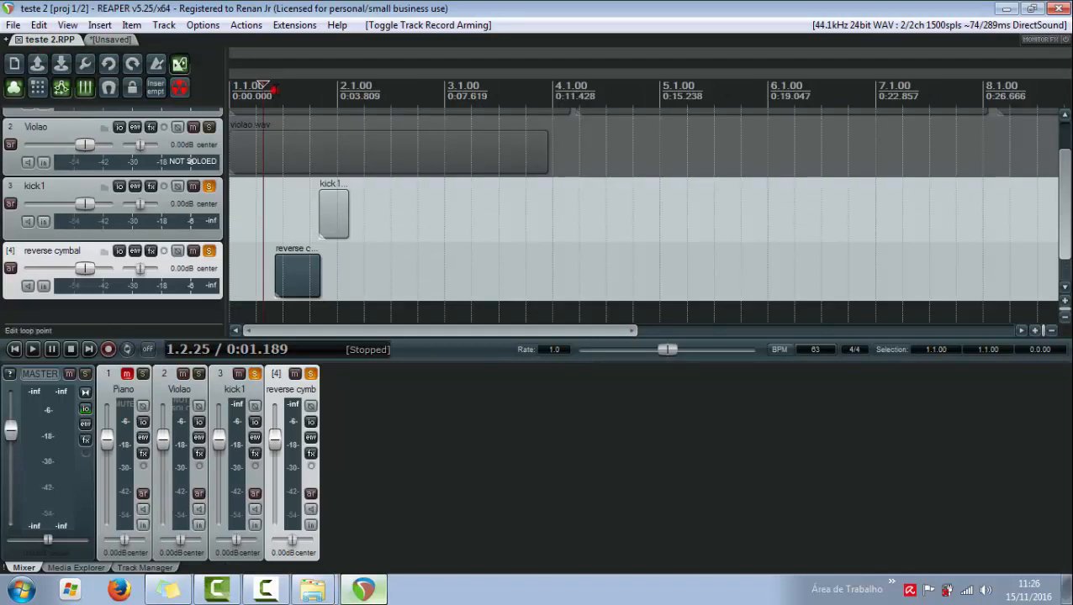
left_click(274, 88)
left_click(252, 88)
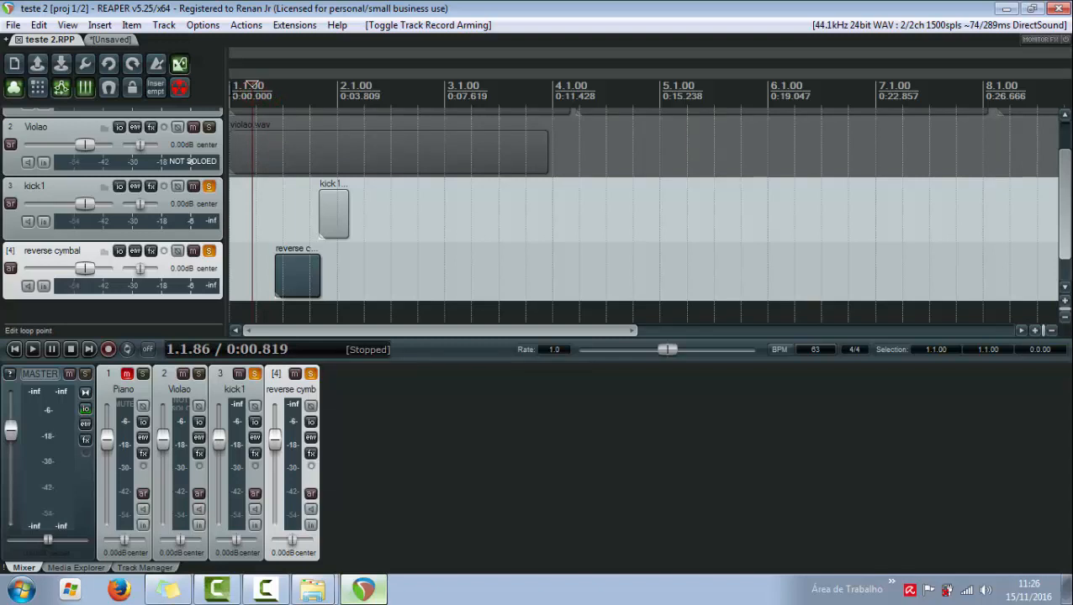
left_click(230, 87)
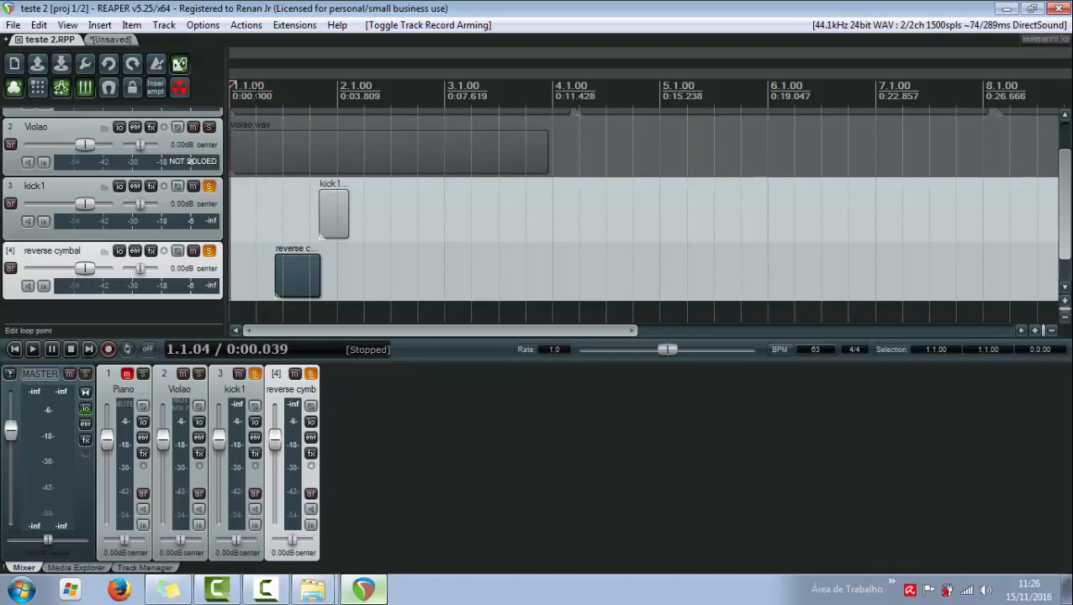
left_click(255, 89)
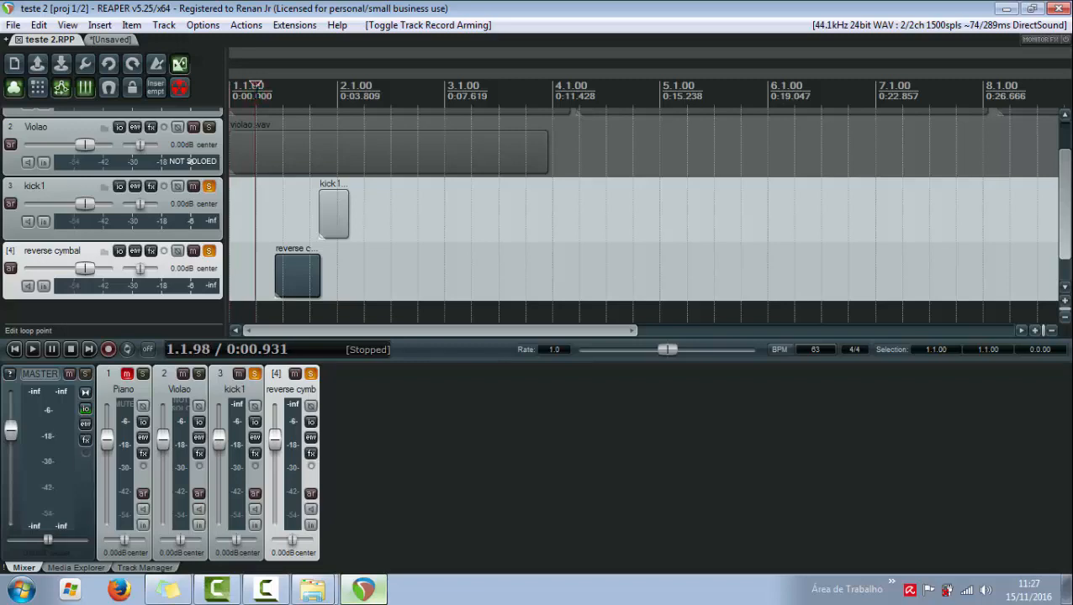